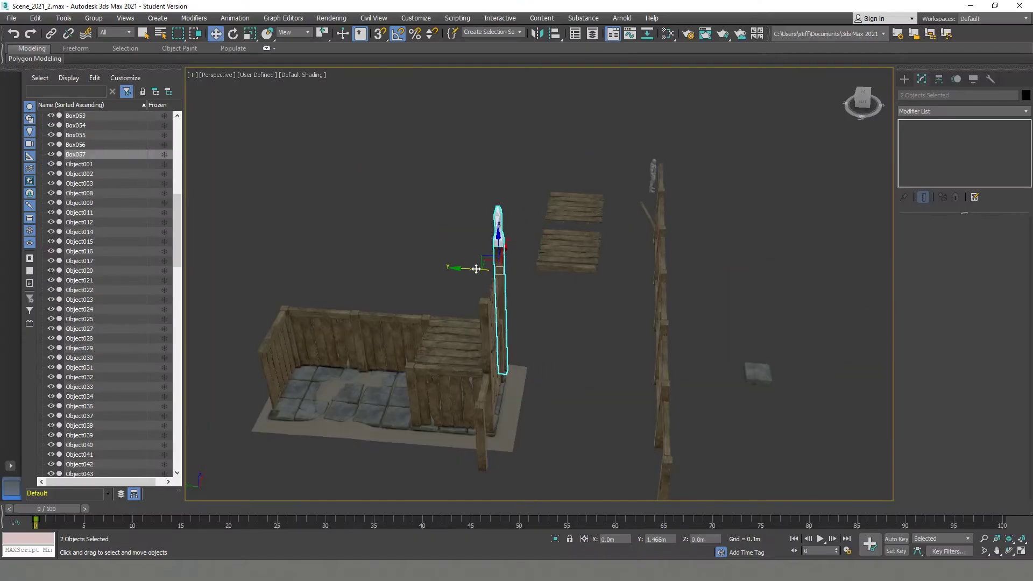
Hide every object except the slanted post and its white head
{"action": "scroll", "coordinate": [477, 269], "scroll_direction": "up", "scroll_amount": 5}
{"action": "mouse_move", "coordinate": [477, 269]}
{"action": "middle_mouse_down", "text": "alt"}
{"action": "mouse_move", "coordinate": [544, 279]}
{"action": "mouse_move", "coordinate": [554, 315]}
{"action": "mouse_move", "coordinate": [534, 384]}
{"action": "middle_mouse_up", "text": "alt"}
{"action": "scroll", "coordinate": [554, 315], "scroll_direction": "down", "scroll_amount": 5}
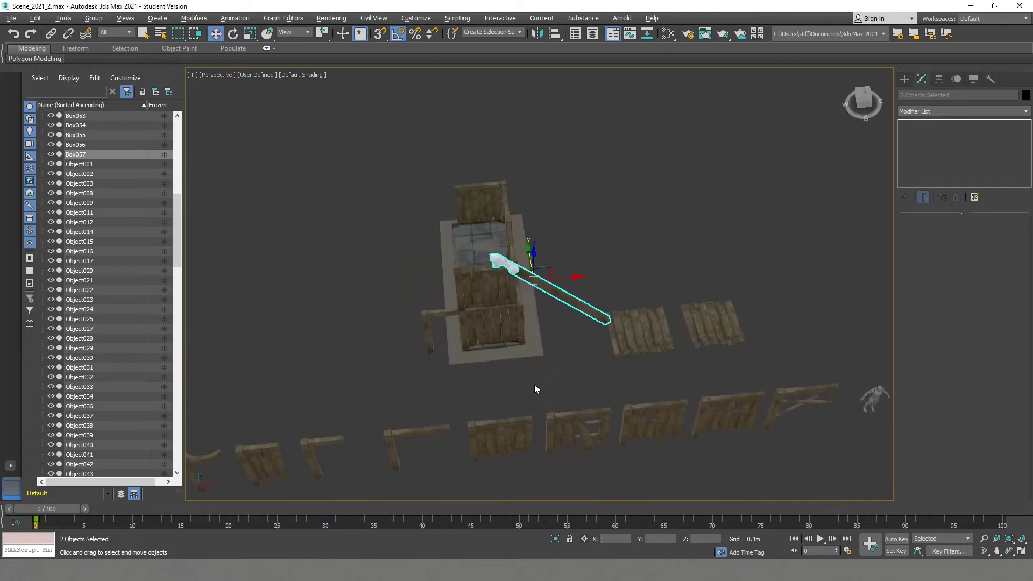
{"action": "key", "text": "ctrl+a"}
{"action": "right_click", "coordinate": [549, 295]}
{"action": "left_click", "coordinate": [608, 283]}
{"action": "left_click", "coordinate": [570, 347]}
{"action": "key", "text": "alt+q"}
Create a cylinder beside the post with radius 0.2 m and height 3.0 m
{"action": "left_click", "coordinate": [904, 79]}
{"action": "left_click", "coordinate": [941, 166]}
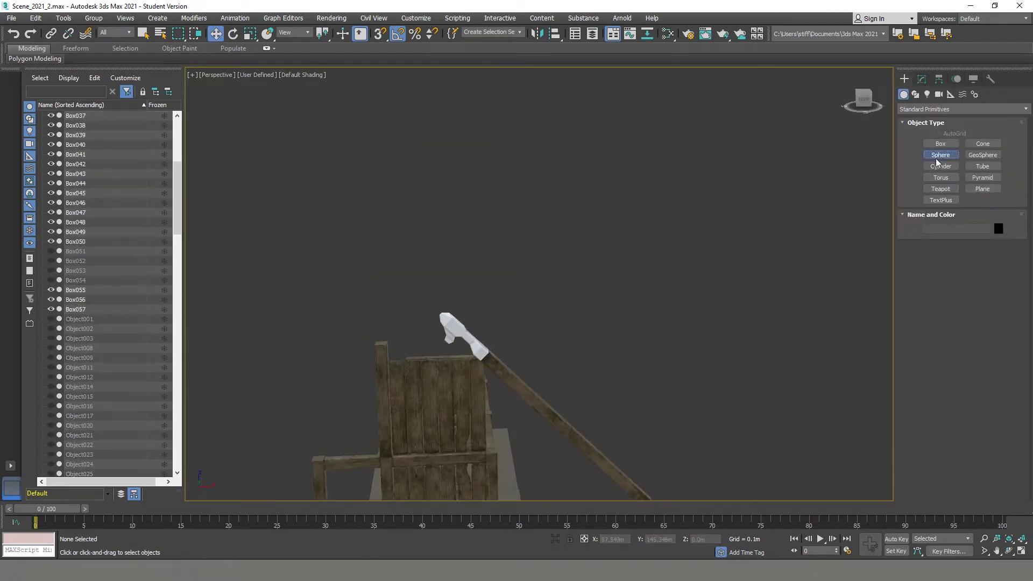
{"action": "key", "text": "f"}
{"action": "left_click_drag", "start_coordinate": [491, 244], "coordinate": [494, 258]}
{"action": "left_click", "coordinate": [494, 232]}
{"action": "left_click", "coordinate": [922, 78]}
{"action": "left_click", "coordinate": [983, 236]}
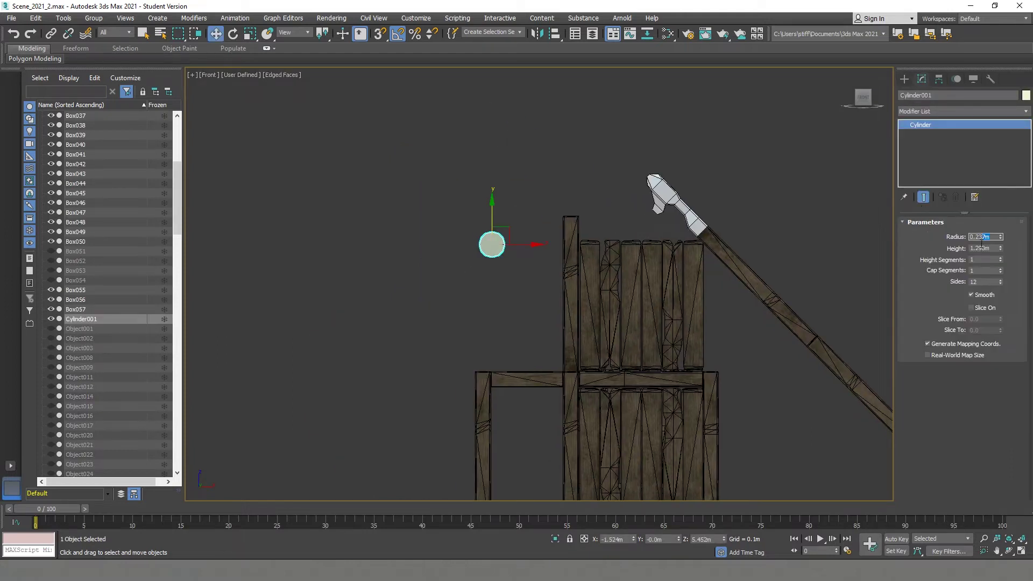
{"action": "key", "text": "p"}
{"action": "middle_click_drag", "start_coordinate": [472, 315], "coordinate": [427, 317], "text": "alt"}
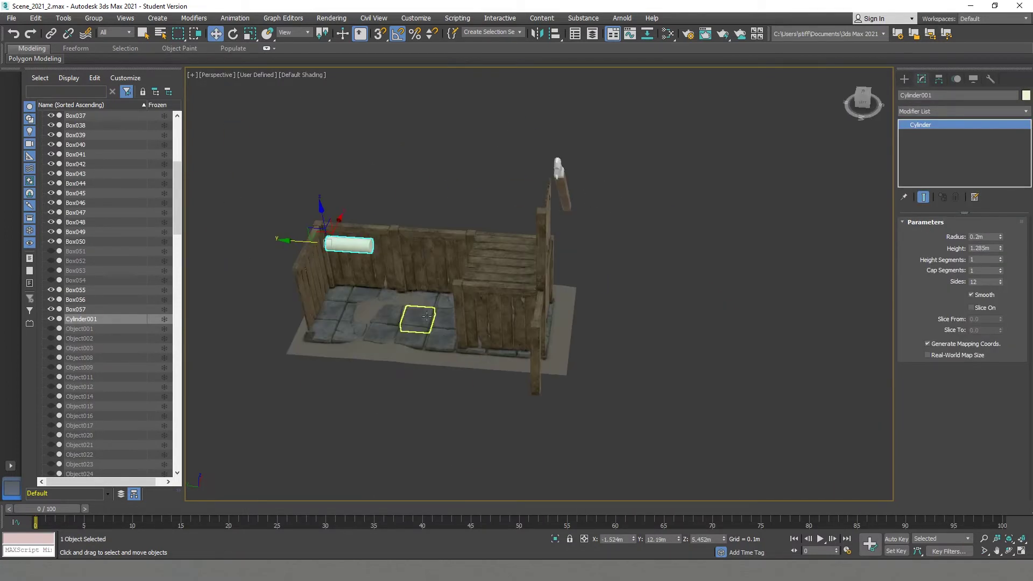
{"action": "type", "text": "3"}
{"action": "key", "text": "Return"}
In front wireframe view, tilt and move the post so the cylinder crosses just below its head
{"action": "key", "text": "f"}
{"action": "key", "text": "F3"}
{"action": "left_click", "coordinate": [494, 340]}
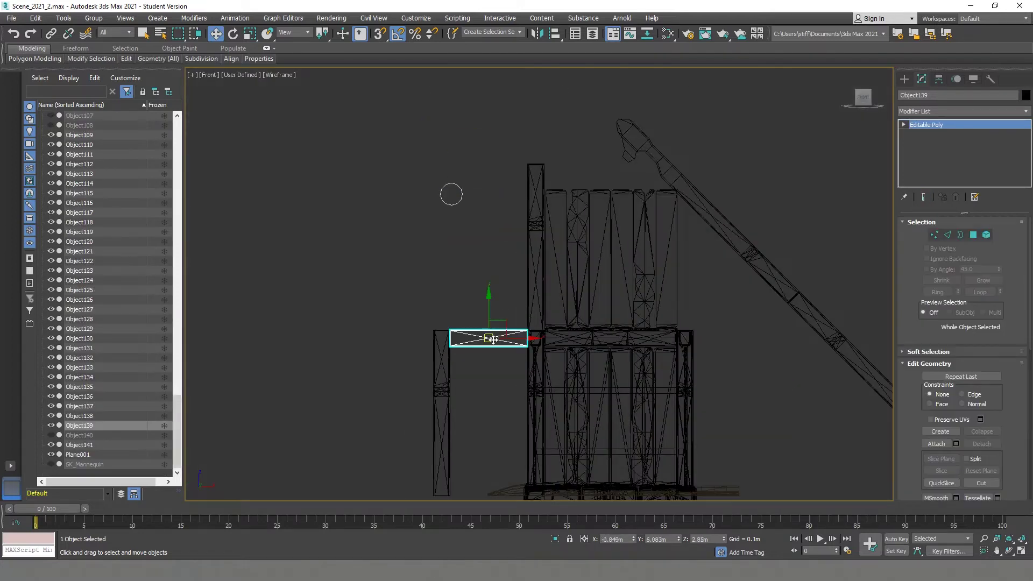
{"action": "left_click", "coordinate": [463, 195]}
{"action": "mouse_move", "coordinate": [463, 195]}
{"action": "middle_mouse_down", "text": "alt"}
{"action": "mouse_move", "coordinate": [472, 266]}
{"action": "mouse_move", "coordinate": [477, 254]}
{"action": "middle_mouse_up", "text": "alt"}
{"action": "left_click", "coordinate": [592, 188], "text": "ctrl"}
{"action": "mouse_move", "coordinate": [630, 231]}
{"action": "left_mouse_down"}
{"action": "mouse_move", "coordinate": [573, 242]}
{"action": "mouse_move", "coordinate": [568, 272]}
{"action": "left_mouse_up"}
{"action": "key", "text": "e"}
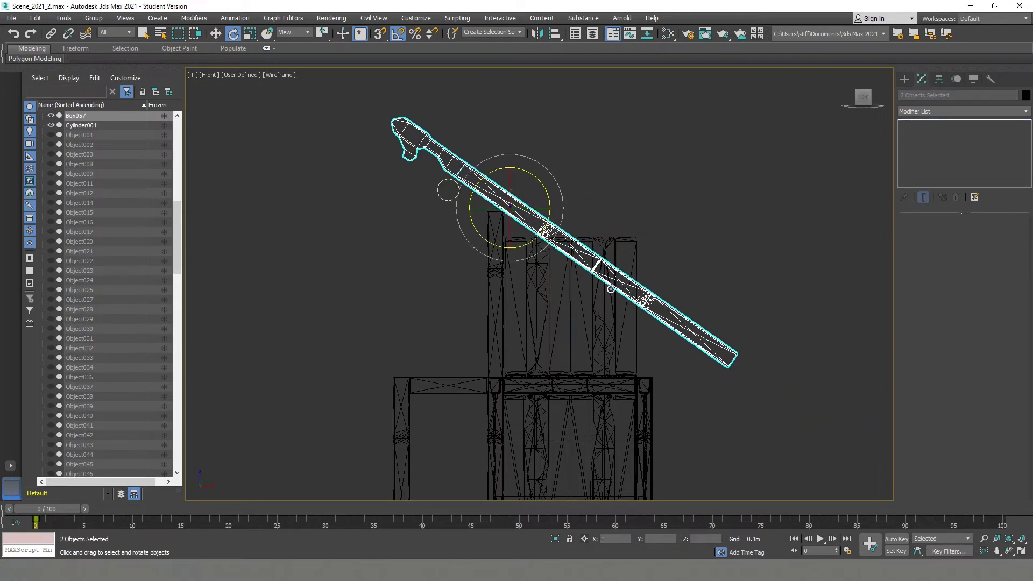
{"action": "key", "text": "w"}
{"action": "left_click_drag", "start_coordinate": [525, 192], "coordinate": [536, 196]}
{"action": "left_click", "coordinate": [458, 196]}
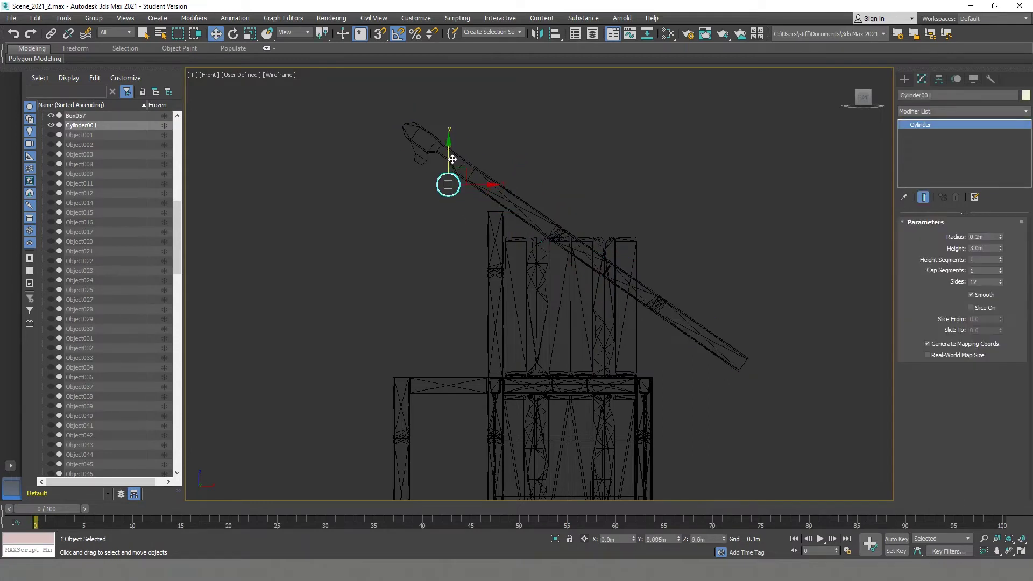
Shift-drag a copy of the slanted post in the shaded perspective view
{"action": "key", "text": "ctrl+z"}
{"action": "key", "text": "p"}
{"action": "key", "text": "F3"}
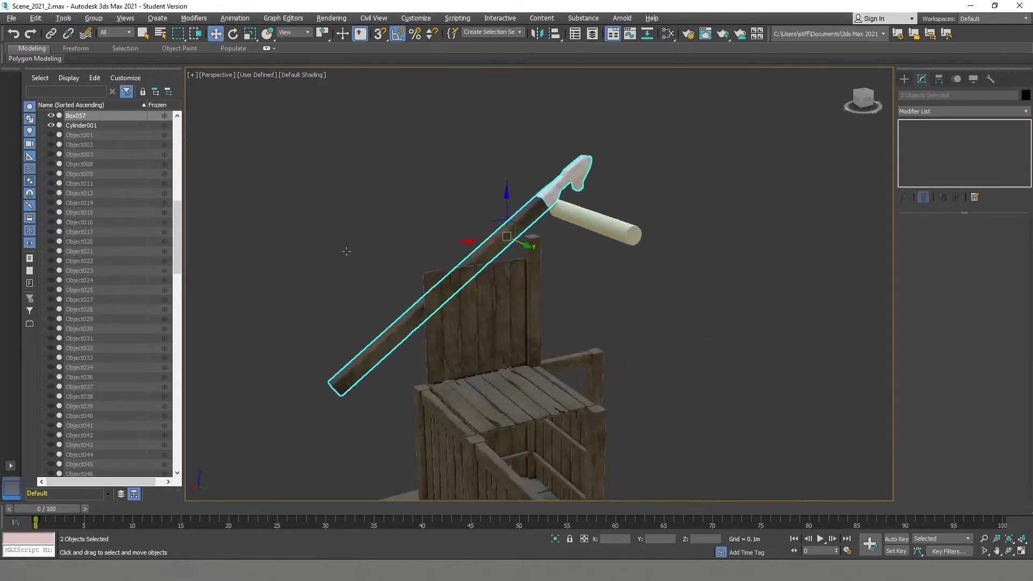
{"action": "middle_click_drag", "start_coordinate": [445, 242], "coordinate": [588, 247], "text": "alt"}
{"action": "key", "text": "z"}
{"action": "left_click", "coordinate": [554, 233]}
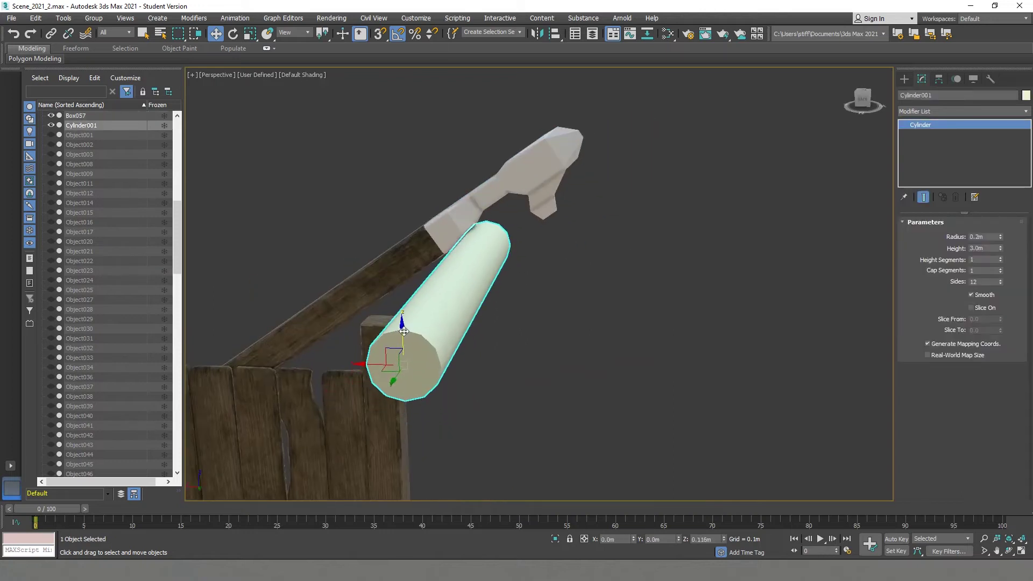
{"action": "scroll", "coordinate": [409, 347], "scroll_direction": "down", "scroll_amount": 3}
{"action": "scroll", "coordinate": [408, 302], "scroll_direction": "down", "scroll_amount": 5}
{"action": "middle_click_drag", "start_coordinate": [408, 284], "coordinate": [532, 276], "text": "alt"}
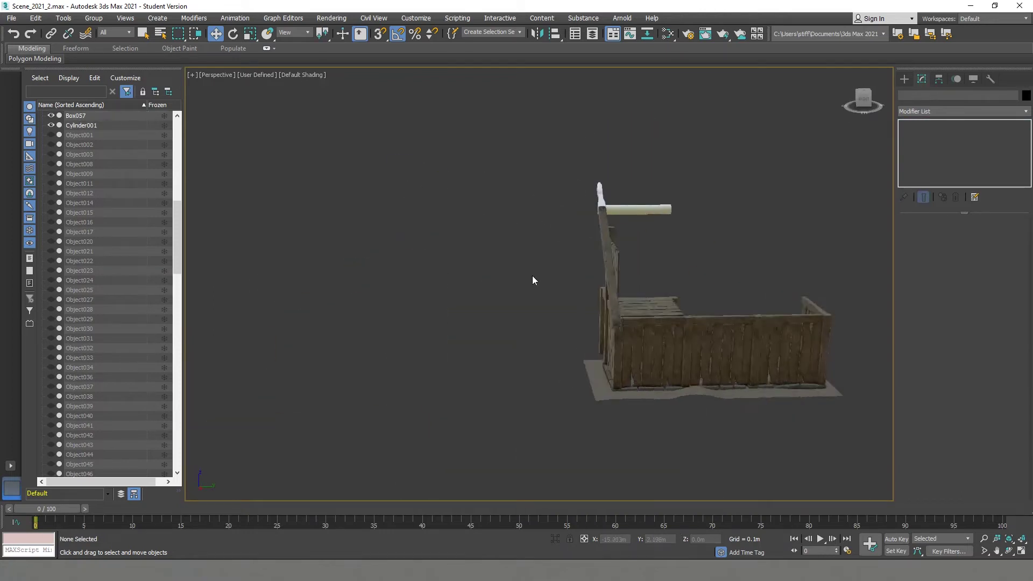
{"action": "left_click", "coordinate": [606, 253]}
{"action": "key", "text": "z"}
{"action": "left_click_drag", "start_coordinate": [425, 404], "coordinate": [618, 399], "text": "shift"}
{"action": "key", "text": "Return"}
Set the copied post's Z position to 3.0 m
{"action": "mouse_move", "coordinate": [657, 282]}
{"action": "middle_mouse_down", "text": "alt"}
{"action": "mouse_move", "coordinate": [506, 282]}
{"action": "mouse_move", "coordinate": [512, 302]}
{"action": "mouse_move", "coordinate": [604, 319]}
{"action": "mouse_move", "coordinate": [588, 304]}
{"action": "mouse_move", "coordinate": [577, 454]}
{"action": "middle_mouse_up", "text": "alt"}
{"action": "scroll", "coordinate": [512, 299], "scroll_direction": "down", "scroll_amount": 3}
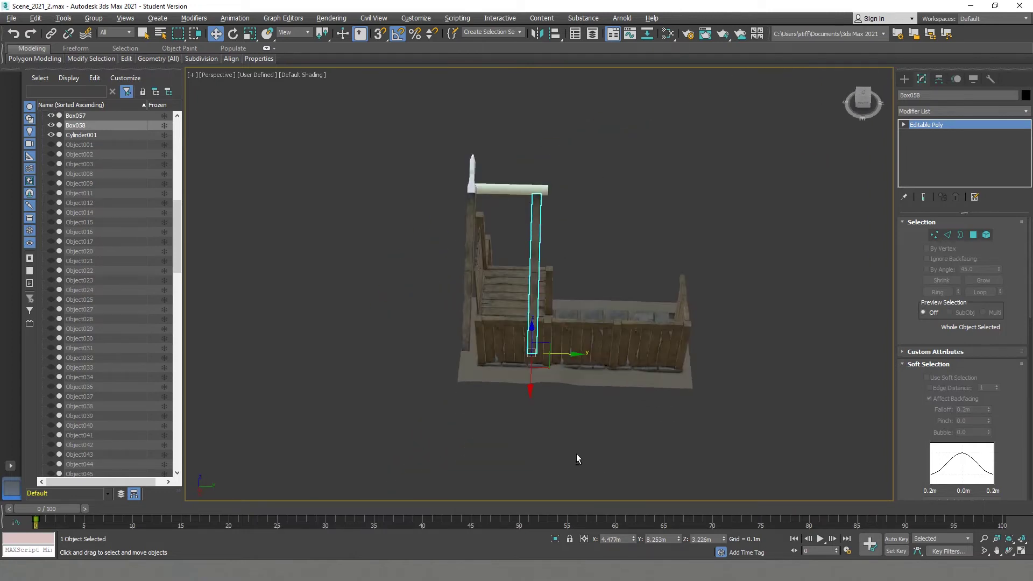
{"action": "double_click", "coordinate": [705, 539]}
{"action": "type", "text": "3"}
{"action": "key", "text": "Return"}
{"action": "mouse_move", "coordinate": [575, 408]}
{"action": "middle_mouse_down"}
{"action": "mouse_move", "coordinate": [575, 419]}
{"action": "mouse_move", "coordinate": [717, 443]}
{"action": "mouse_move", "coordinate": [554, 450]}
{"action": "middle_mouse_up"}
{"action": "left_click", "coordinate": [548, 371]}
Shift-move a copy of the white head onto the top of the second beam
{"action": "scroll", "coordinate": [537, 277], "scroll_direction": "up", "scroll_amount": 3}
{"action": "scroll", "coordinate": [566, 271], "scroll_direction": "up", "scroll_amount": 3}
{"action": "mouse_move", "coordinate": [566, 271]}
{"action": "middle_mouse_down", "text": "alt"}
{"action": "mouse_move", "coordinate": [443, 297]}
{"action": "mouse_move", "coordinate": [936, 194]}
{"action": "middle_mouse_up", "text": "alt"}
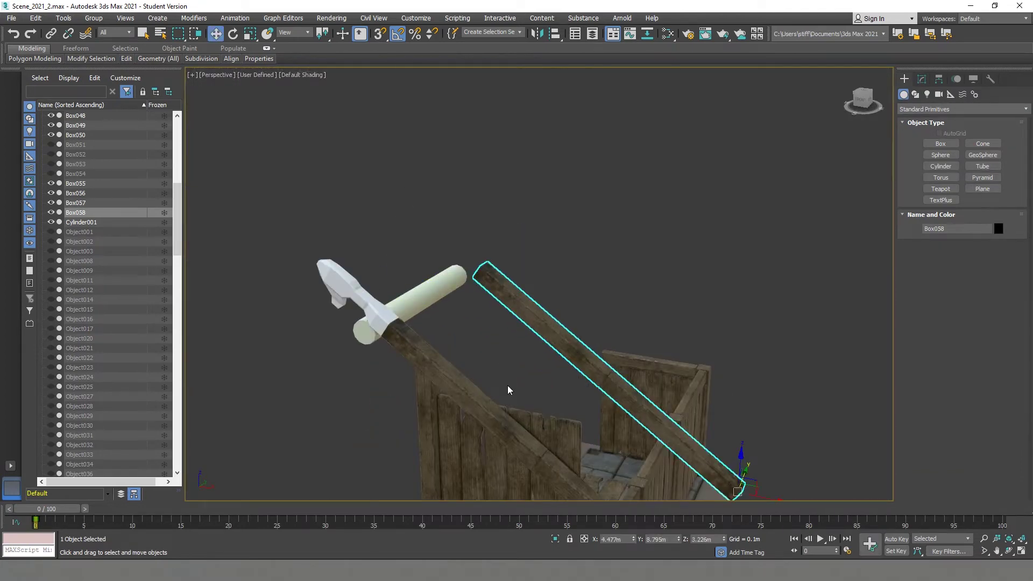
{"action": "mouse_move", "coordinate": [506, 385]}
{"action": "middle_mouse_down", "text": "alt"}
{"action": "mouse_move", "coordinate": [525, 369]}
{"action": "mouse_move", "coordinate": [496, 370]}
{"action": "mouse_move", "coordinate": [476, 307]}
{"action": "middle_mouse_up", "text": "alt"}
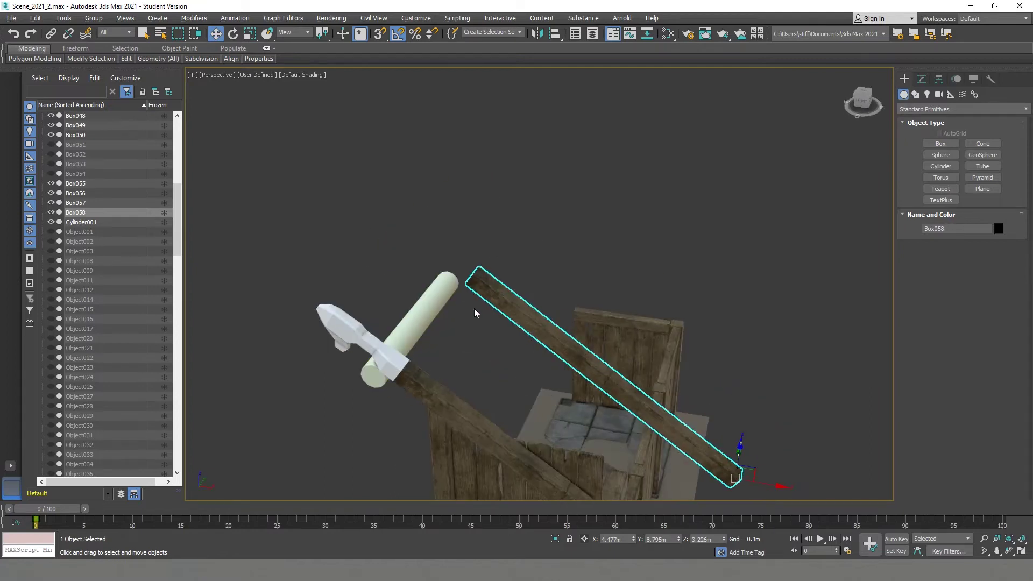
{"action": "left_click", "coordinate": [401, 378]}
{"action": "scroll", "coordinate": [401, 378], "scroll_direction": "up", "scroll_amount": 3}
{"action": "scroll", "coordinate": [400, 378], "scroll_direction": "down", "scroll_amount": 5}
{"action": "left_click_drag", "start_coordinate": [399, 161], "coordinate": [480, 141], "text": "shift"}
{"action": "key", "text": "Return"}
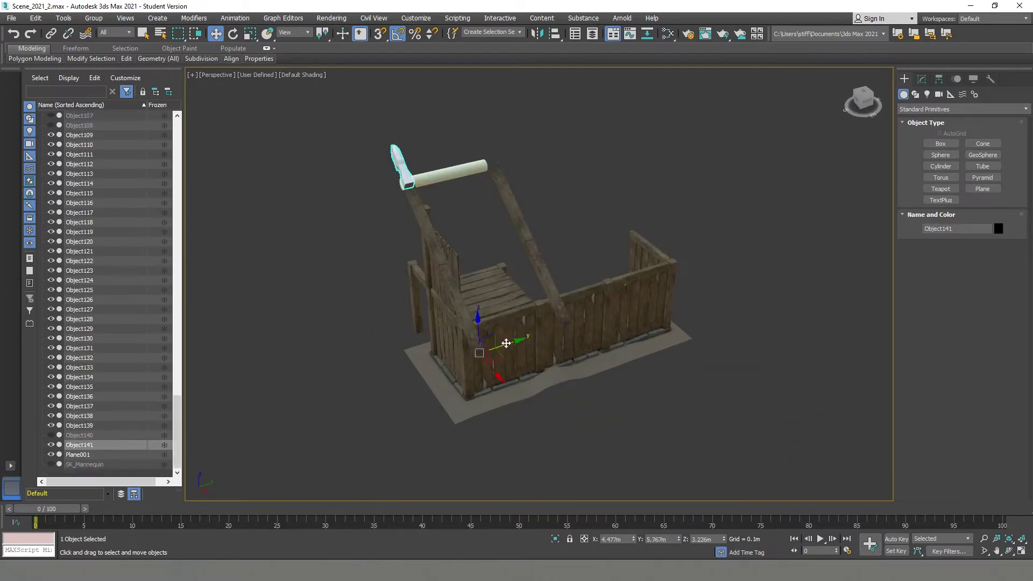
Adjust the end vertices of the copied head to fit the beam
{"action": "scroll", "coordinate": [480, 142], "scroll_direction": "up", "scroll_amount": 10}
{"action": "key", "text": "F4"}
{"action": "key", "text": "4"}
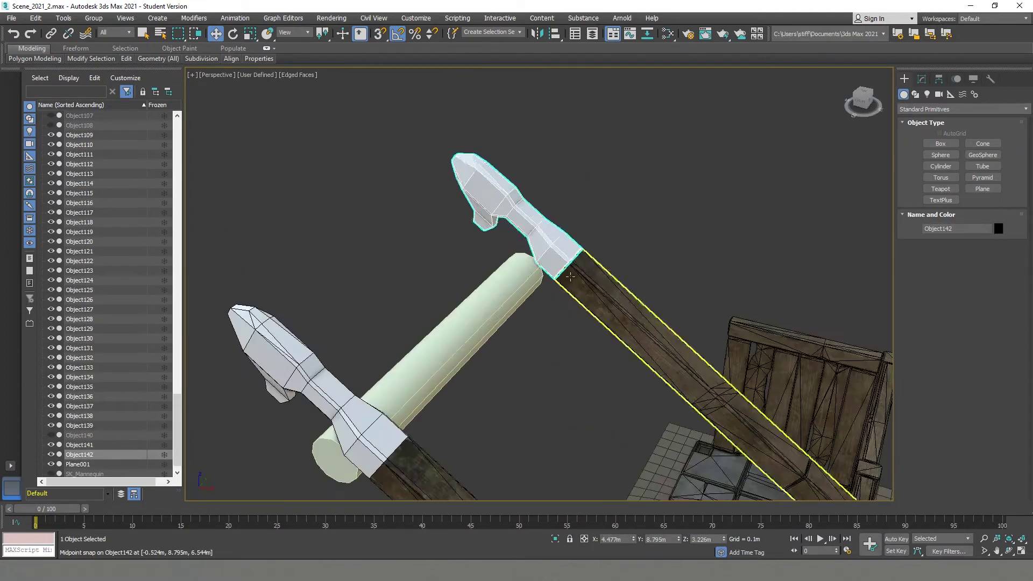
{"action": "scroll", "coordinate": [518, 240], "scroll_direction": "down", "scroll_amount": 3}
{"action": "key", "text": "ctrl+a"}
{"action": "mouse_move", "coordinate": [518, 240]}
{"action": "middle_mouse_down", "text": "alt"}
{"action": "mouse_move", "coordinate": [543, 279]}
{"action": "mouse_move", "coordinate": [606, 230]}
{"action": "mouse_move", "coordinate": [616, 238]}
{"action": "mouse_move", "coordinate": [537, 236]}
{"action": "middle_mouse_up", "text": "alt"}
{"action": "scroll", "coordinate": [543, 280], "scroll_direction": "up", "scroll_amount": 3}
{"action": "key", "text": "1"}
{"action": "left_click", "coordinate": [606, 231]}
{"action": "key", "text": "q"}
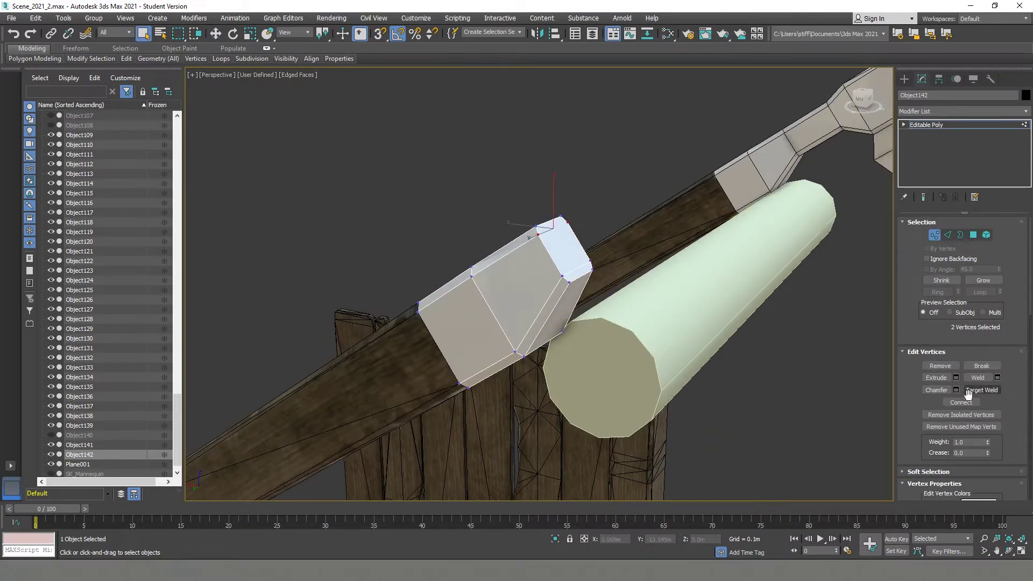
Orbit out to show all the fence pieces and select a fence plank
{"action": "scroll", "coordinate": [311, 221], "scroll_direction": "down", "scroll_amount": 5}
{"action": "middle_click_drag", "start_coordinate": [312, 221], "coordinate": [377, 226], "text": "alt"}
{"action": "key", "text": "F4"}
{"action": "left_click", "coordinate": [376, 227]}
{"action": "scroll", "coordinate": [377, 227], "scroll_direction": "down", "scroll_amount": 5}
{"action": "scroll", "coordinate": [496, 223], "scroll_direction": "up", "scroll_amount": 8}
{"action": "scroll", "coordinate": [495, 223], "scroll_direction": "down", "scroll_amount": 5}
{"action": "middle_click_drag", "start_coordinate": [574, 316], "coordinate": [493, 323], "text": "alt"}
{"action": "left_click", "coordinate": [490, 408]}
Select the small crossbar piece and view it up close in shaded perspective
{"action": "key", "text": "e"}
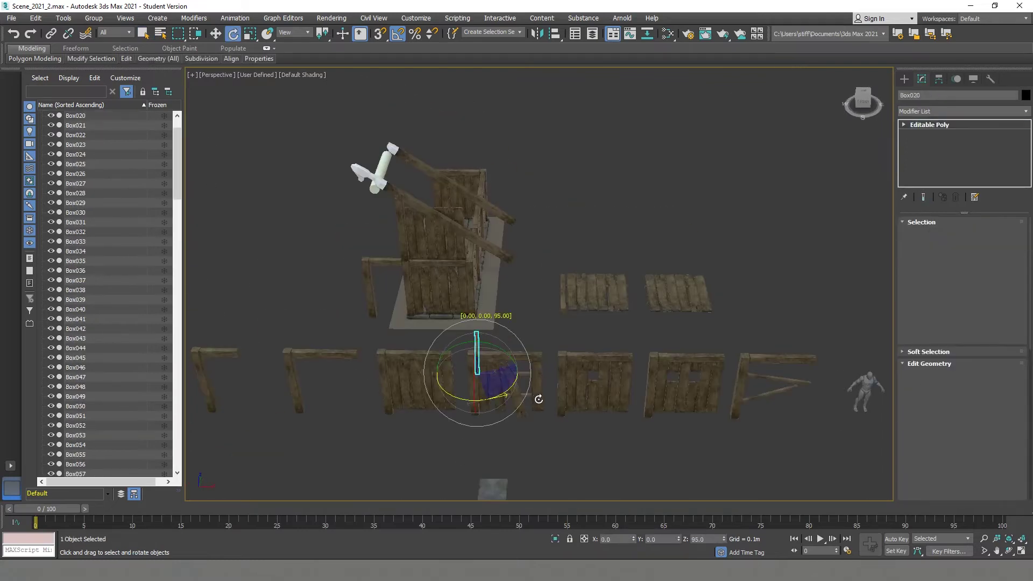
{"action": "mouse_move", "coordinate": [539, 399]}
{"action": "middle_mouse_down", "text": "alt"}
{"action": "mouse_move", "coordinate": [576, 325]}
{"action": "mouse_move", "coordinate": [585, 178]}
{"action": "middle_mouse_up", "text": "alt"}
{"action": "key", "text": "w"}
{"action": "left_click", "coordinate": [584, 179]}
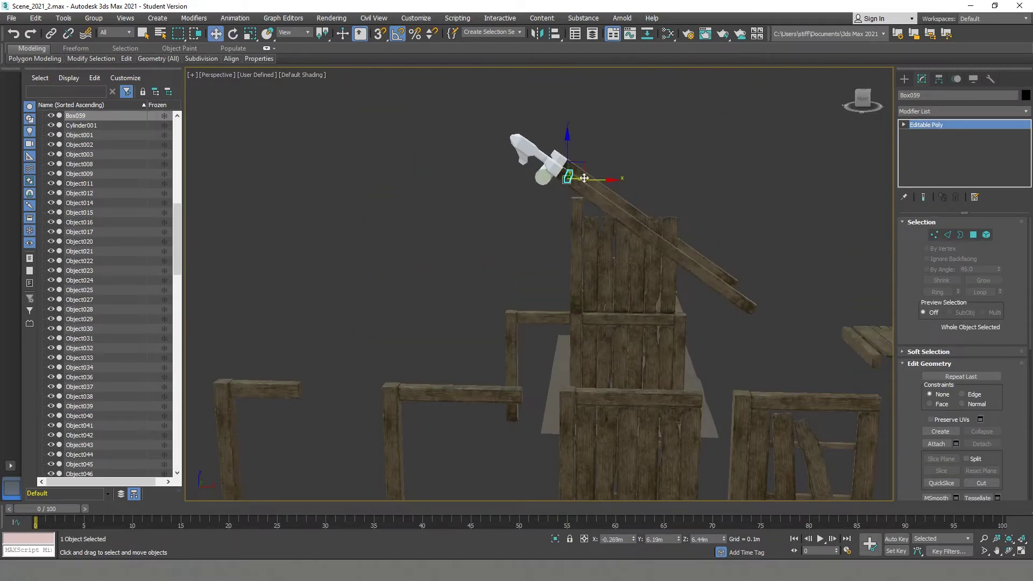
{"action": "key", "text": "f"}
{"action": "key", "text": "shift+z"}
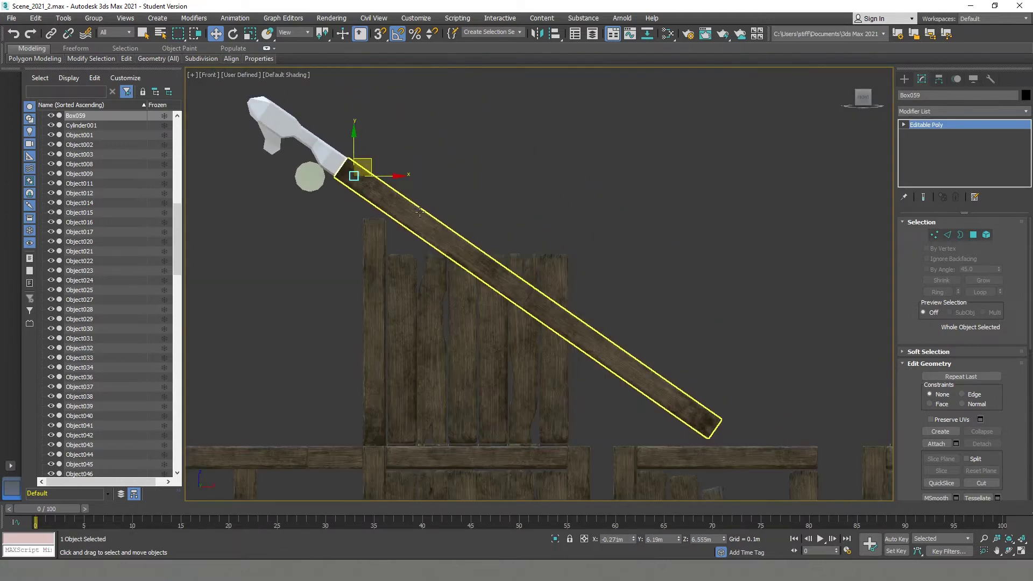
{"action": "key", "text": "shift+z"}
{"action": "mouse_move", "coordinate": [443, 235]}
{"action": "middle_mouse_down", "text": "alt"}
{"action": "mouse_move", "coordinate": [570, 294]}
{"action": "mouse_move", "coordinate": [418, 215]}
{"action": "mouse_move", "coordinate": [361, 269]}
{"action": "mouse_move", "coordinate": [360, 211]}
{"action": "middle_mouse_up", "text": "alt"}
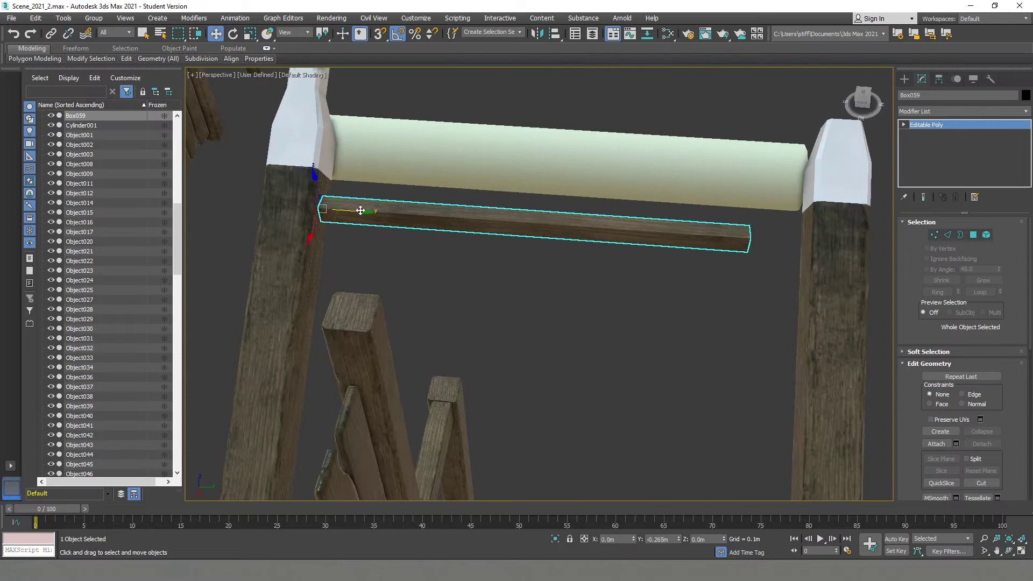
Stretch the crossbar's right-end vertices so it reaches the right beam
{"action": "key", "text": "1"}
{"action": "left_click_drag", "start_coordinate": [647, 207], "coordinate": [819, 249]}
{"action": "middle_click_drag", "start_coordinate": [819, 249], "coordinate": [753, 259], "text": "alt"}
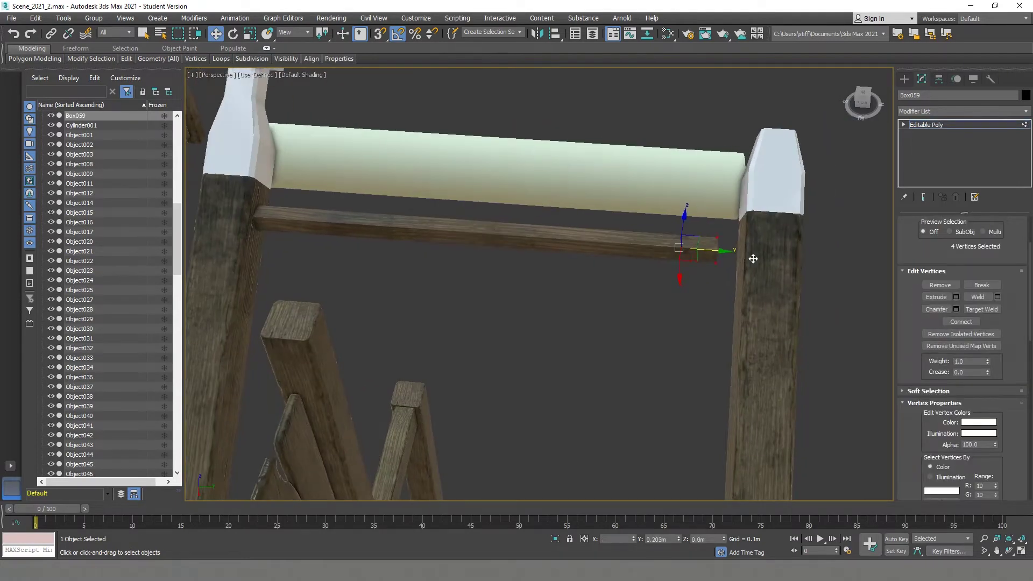
{"action": "scroll", "coordinate": [477, 249], "scroll_direction": "down", "scroll_amount": 5}
{"action": "mouse_move", "coordinate": [478, 249]}
{"action": "middle_mouse_down", "text": "alt"}
{"action": "mouse_move", "coordinate": [573, 308]}
{"action": "mouse_move", "coordinate": [499, 284]}
{"action": "mouse_move", "coordinate": [520, 277]}
{"action": "mouse_move", "coordinate": [328, 263]}
{"action": "mouse_move", "coordinate": [525, 269]}
{"action": "middle_mouse_up", "text": "alt"}
{"action": "key", "text": "1"}
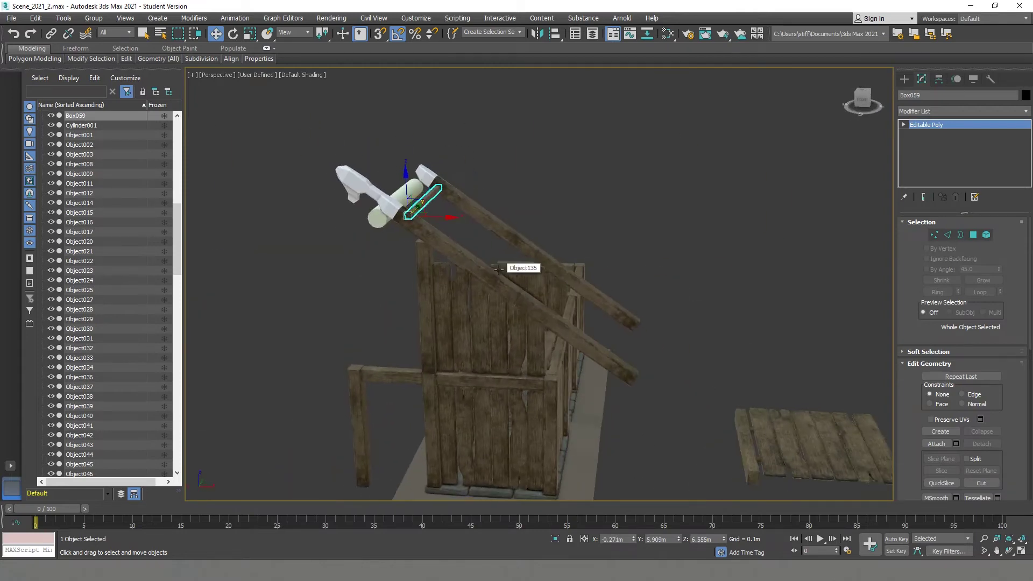
Select the long slanted beam in front wireframe view
{"action": "key", "text": "f"}
{"action": "key", "text": "F3"}
{"action": "key", "text": "e"}
{"action": "scroll", "coordinate": [378, 252], "scroll_direction": "up", "scroll_amount": 2}
{"action": "scroll", "coordinate": [489, 307], "scroll_direction": "down", "scroll_amount": 3}
{"action": "left_click", "coordinate": [512, 233]}
{"action": "scroll", "coordinate": [509, 274], "scroll_direction": "down", "scroll_amount": 3}
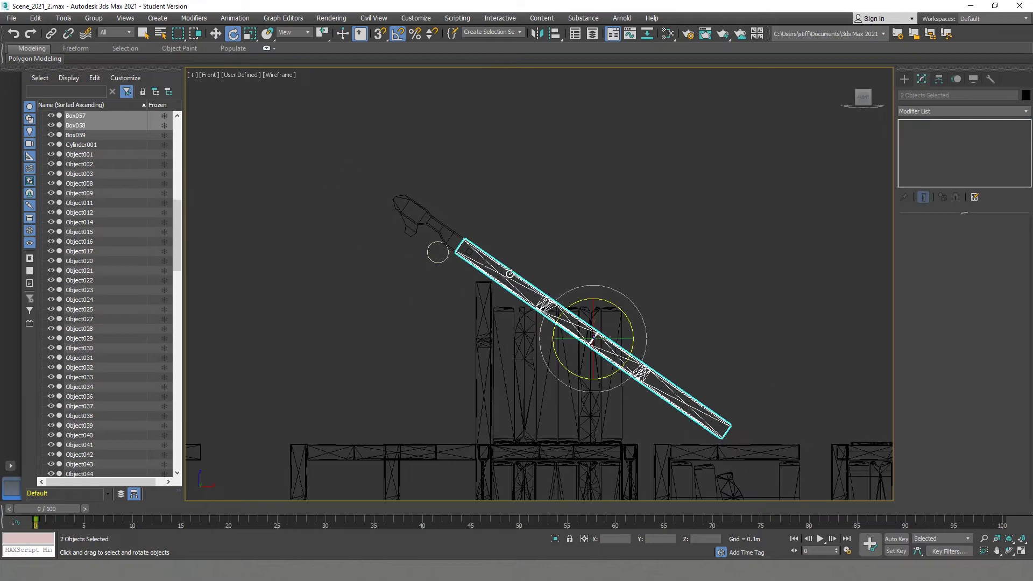
{"action": "scroll", "coordinate": [564, 341], "scroll_direction": "up", "scroll_amount": 3}
{"action": "scroll", "coordinate": [398, 231], "scroll_direction": "up", "scroll_amount": 3}
Select the slanted beam assembly and undo its last two changes
{"action": "left_click", "coordinate": [398, 229]}
{"action": "key", "text": "w"}
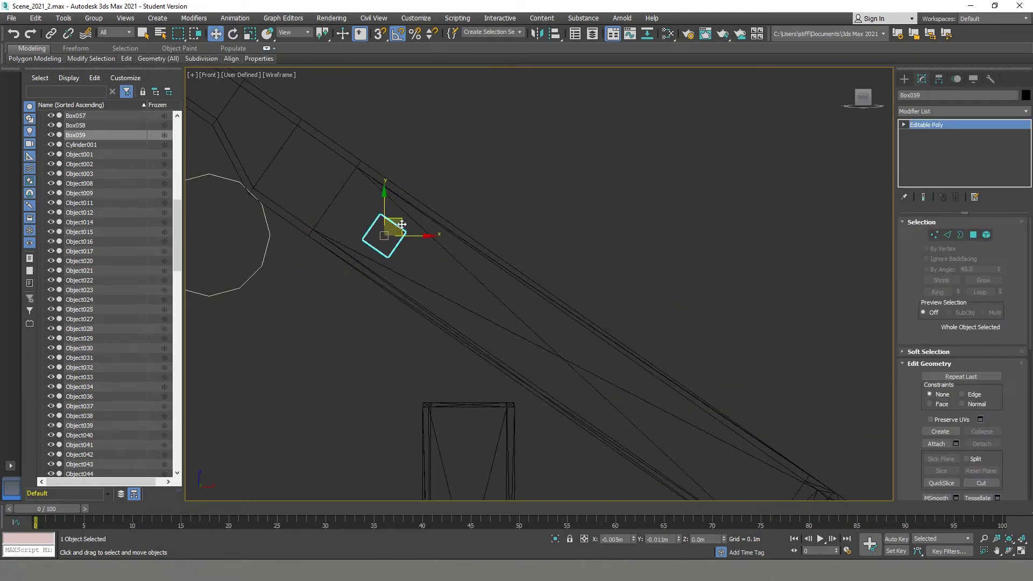
{"action": "scroll", "coordinate": [402, 224], "scroll_direction": "down", "scroll_amount": 4}
{"action": "left_click", "coordinate": [466, 226]}
{"action": "key", "text": "ctrl+z"}
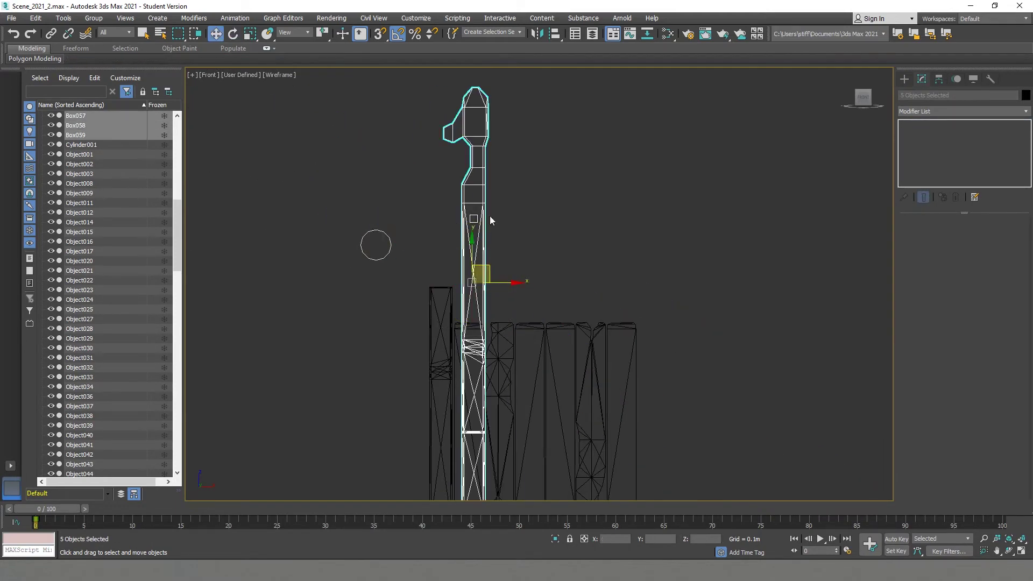
{"action": "key", "text": "ctrl+z"}
{"action": "scroll", "coordinate": [491, 220], "scroll_direction": "up", "scroll_amount": 2}
{"action": "scroll", "coordinate": [481, 205], "scroll_direction": "down", "scroll_amount": 4}
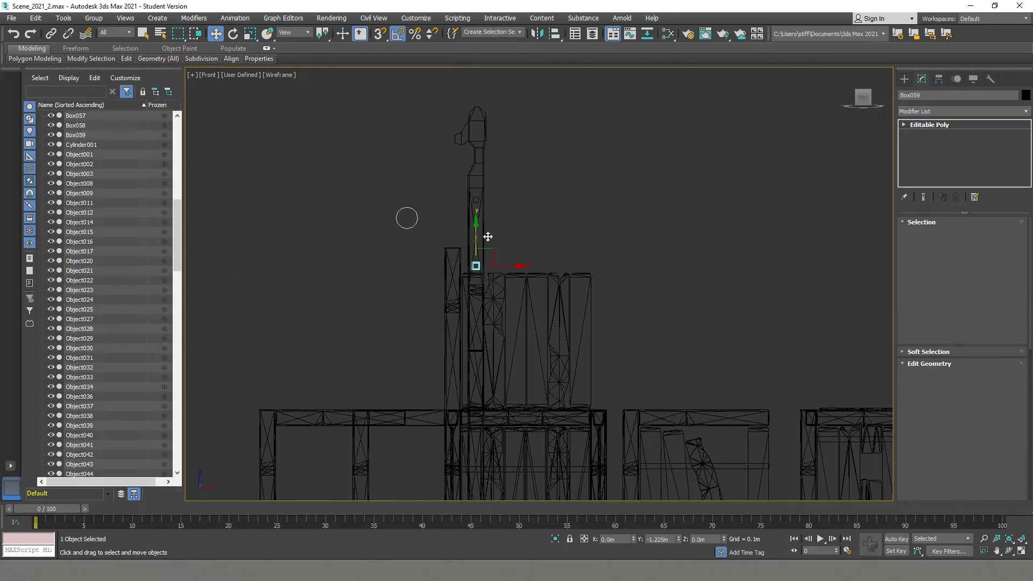
Clone the selected planks into new boxes Box060 through Box064
{"action": "key", "text": "ctrl+v"}
{"action": "left_click", "coordinate": [498, 328]}
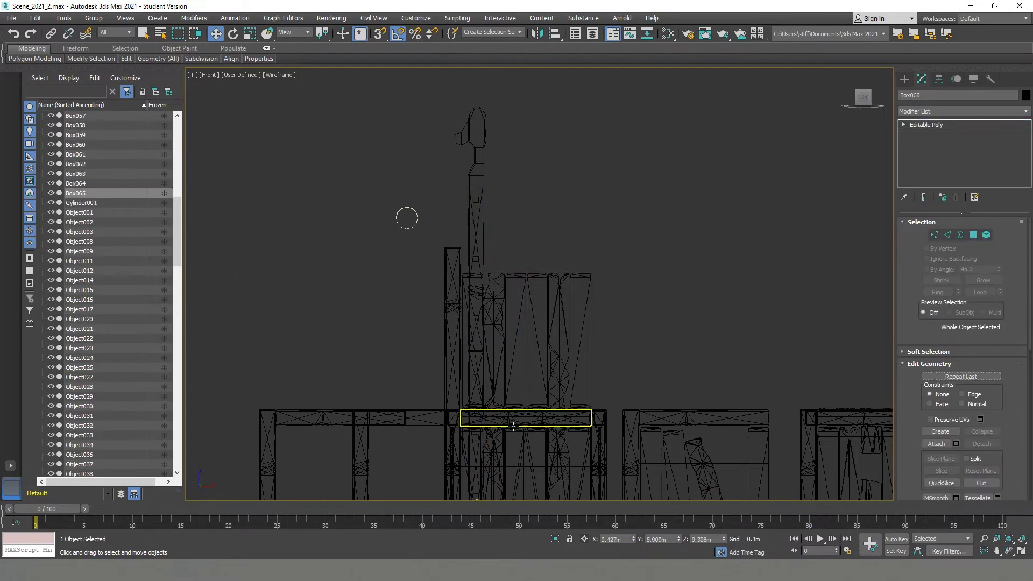
{"action": "scroll", "coordinate": [409, 161], "scroll_direction": "up", "scroll_amount": 2}
{"action": "scroll", "coordinate": [446, 344], "scroll_direction": "up", "scroll_amount": 4}
{"action": "scroll", "coordinate": [446, 344], "scroll_direction": "down", "scroll_amount": 5}
Select the ladder pieces and tilt them 30° on Z in the Front view
{"action": "key", "text": "p"}
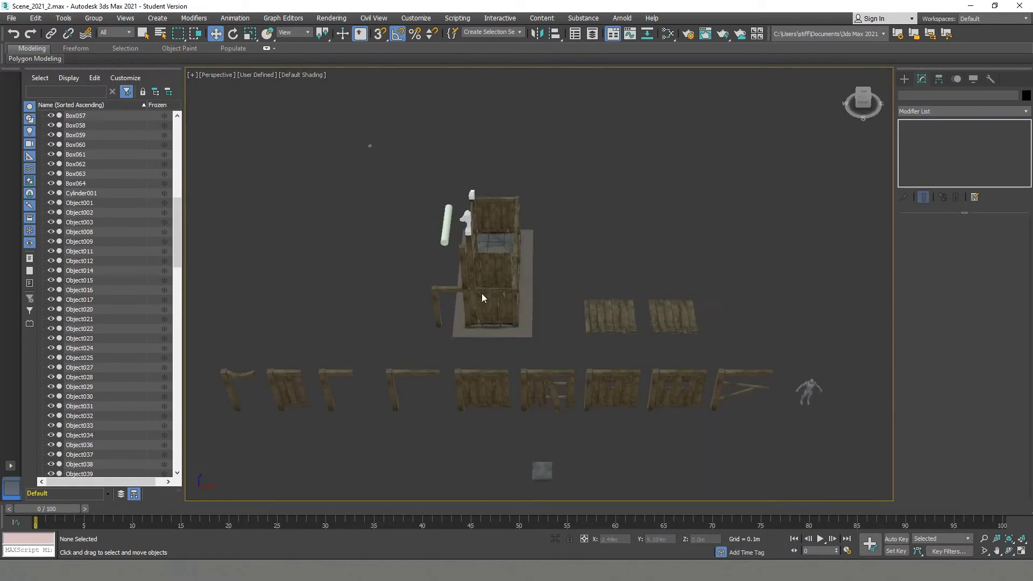
{"action": "key", "text": "ctrl+a"}
{"action": "key", "text": "z"}
{"action": "middle_click_drag", "start_coordinate": [456, 285], "coordinate": [484, 161], "text": "alt"}
{"action": "left_click", "coordinate": [490, 88]}
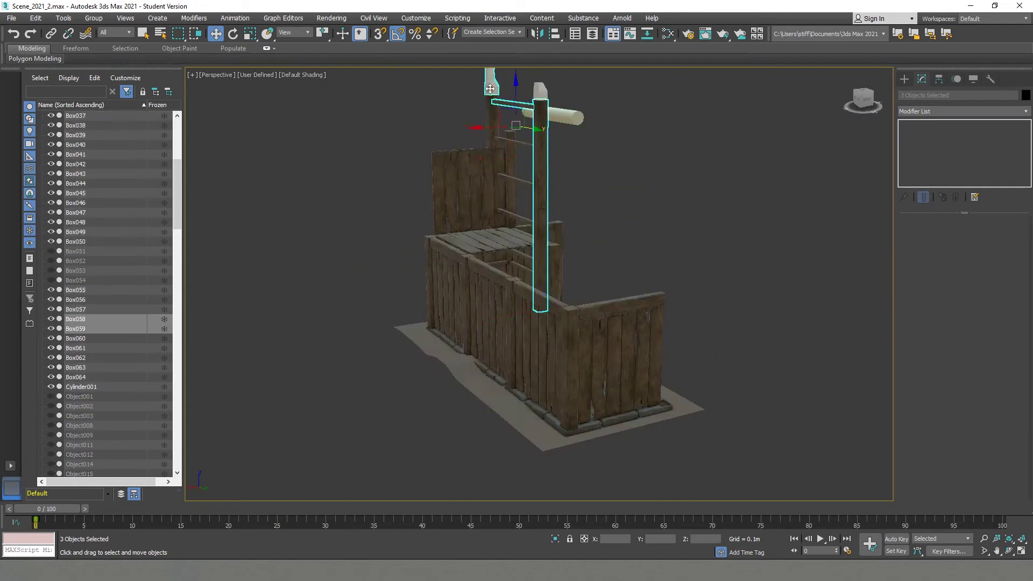
{"action": "middle_click_drag", "start_coordinate": [520, 216], "coordinate": [484, 242], "text": "alt"}
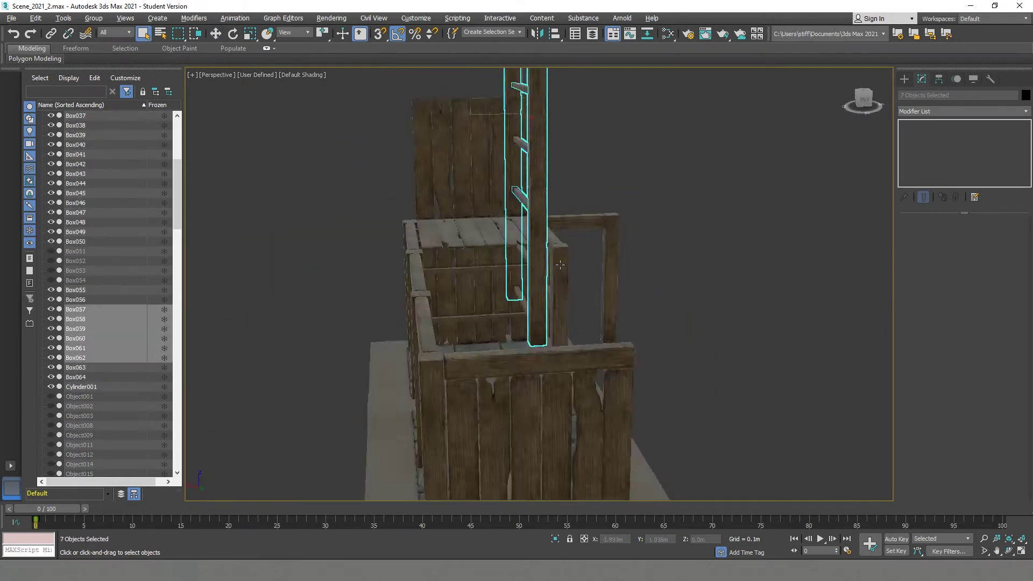
{"action": "left_click", "coordinate": [496, 312], "text": "ctrl"}
{"action": "key", "text": "e"}
{"action": "key", "text": "f"}
{"action": "left_click_drag", "start_coordinate": [570, 266], "coordinate": [609, 235]}
{"action": "key", "text": "w"}
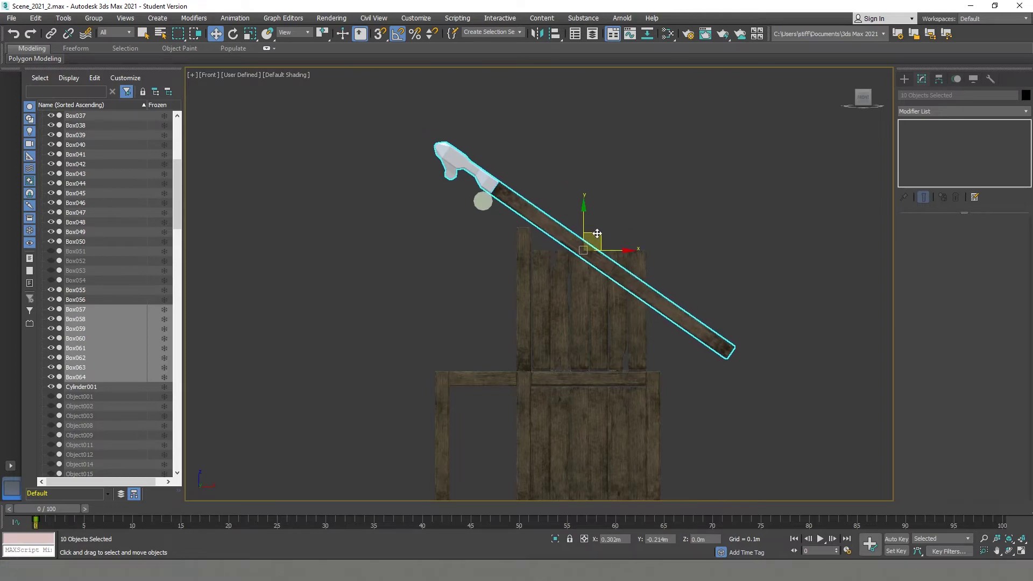
Reselect just the top ladder and trial a move to the right, undoing it
{"action": "middle_click_drag", "start_coordinate": [597, 233], "coordinate": [646, 269], "text": "alt"}
{"action": "scroll", "coordinate": [674, 316], "scroll_direction": "up", "scroll_amount": 5}
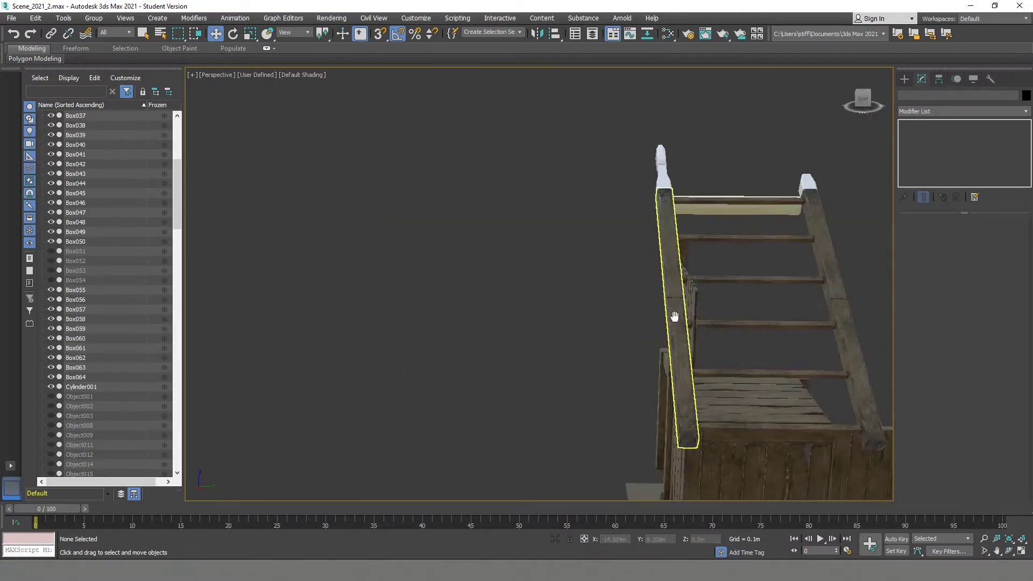
{"action": "middle_click_drag", "start_coordinate": [674, 316], "coordinate": [592, 215]}
{"action": "scroll", "coordinate": [592, 215], "scroll_direction": "down", "scroll_amount": 3}
{"action": "left_click", "coordinate": [555, 200]}
{"action": "left_click", "coordinate": [548, 226], "text": "ctrl"}
{"action": "mouse_move", "coordinate": [524, 246]}
{"action": "middle_mouse_down", "text": "alt"}
{"action": "mouse_move", "coordinate": [538, 242]}
{"action": "mouse_move", "coordinate": [387, 328]}
{"action": "mouse_move", "coordinate": [522, 301]}
{"action": "mouse_move", "coordinate": [479, 304]}
{"action": "middle_mouse_up", "text": "alt"}
{"action": "left_click", "coordinate": [517, 246]}
{"action": "left_click", "coordinate": [387, 328], "text": "alt"}
{"action": "left_click_drag", "start_coordinate": [479, 304], "coordinate": [662, 307]}
{"action": "key", "text": "ctrl+z"}
{"action": "left_click_drag", "start_coordinate": [469, 257], "coordinate": [589, 269]}
{"action": "key", "text": "ctrl+z"}
Convert Cylinder001 to an Editable Poly, then clear the selection
{"action": "mouse_move", "coordinate": [638, 270]}
{"action": "middle_mouse_down", "text": "alt"}
{"action": "mouse_move", "coordinate": [609, 256]}
{"action": "mouse_move", "coordinate": [761, 278]}
{"action": "mouse_move", "coordinate": [584, 278]}
{"action": "mouse_move", "coordinate": [741, 302]}
{"action": "middle_mouse_up", "text": "alt"}
{"action": "left_click", "coordinate": [645, 279]}
{"action": "right_click", "coordinate": [740, 302]}
{"action": "left_click", "coordinate": [812, 393]}
{"action": "mouse_move", "coordinate": [813, 392]}
{"action": "middle_mouse_down", "text": "alt"}
{"action": "mouse_move", "coordinate": [395, 326]}
{"action": "mouse_move", "coordinate": [686, 315]}
{"action": "mouse_move", "coordinate": [659, 267]}
{"action": "mouse_move", "coordinate": [711, 307]}
{"action": "mouse_move", "coordinate": [658, 238]}
{"action": "middle_mouse_up", "text": "alt"}
{"action": "key", "text": "q"}
{"action": "left_click", "coordinate": [659, 267], "text": "ctrl"}
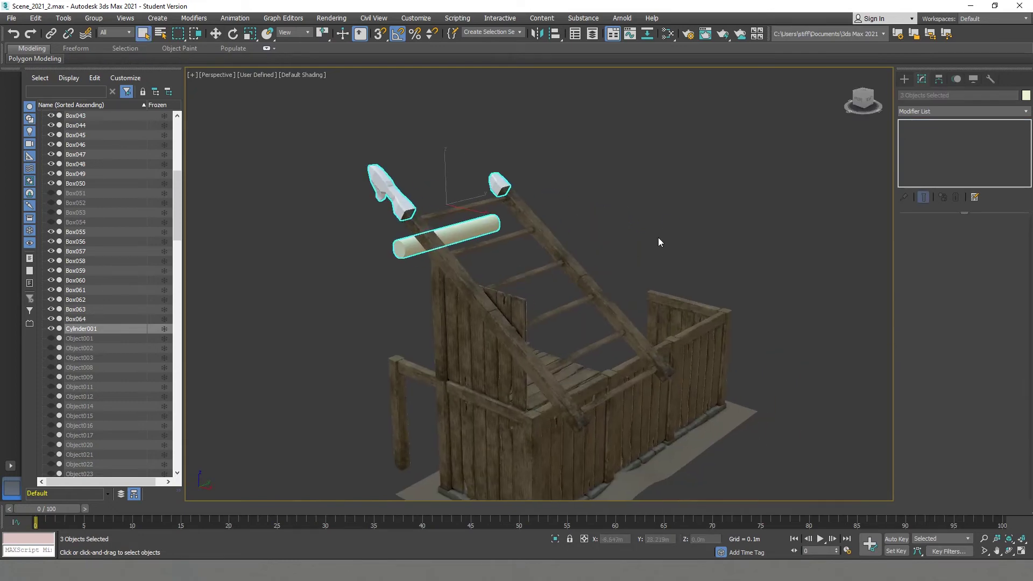
{"action": "key", "text": "ctrl+d"}
Select the ladder beams in wireframe and rotate them 55° to stand upright
{"action": "middle_click_drag", "start_coordinate": [567, 345], "coordinate": [403, 227], "text": "alt"}
{"action": "key", "text": "F3"}
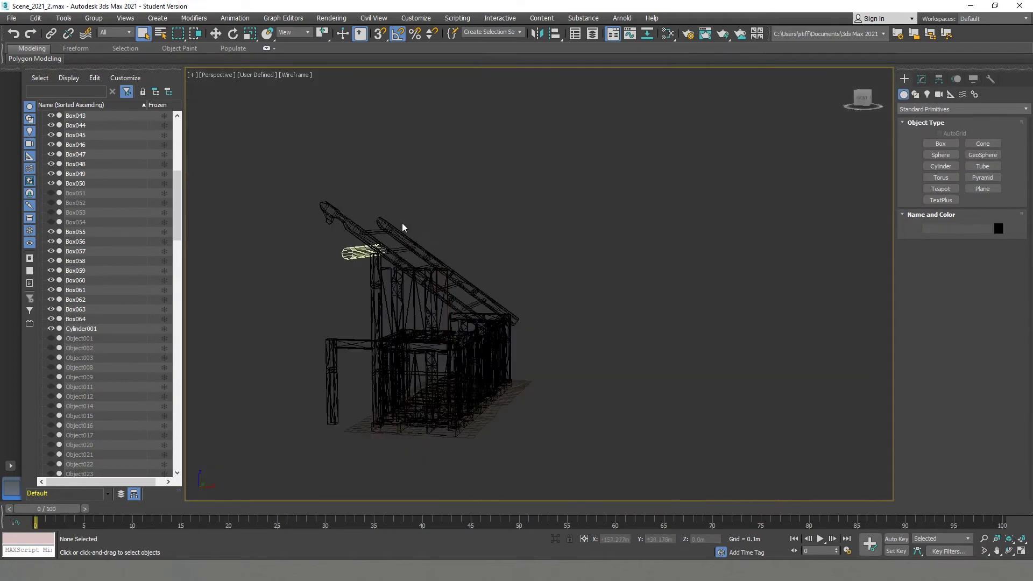
{"action": "left_click_drag", "start_coordinate": [437, 220], "coordinate": [334, 249]}
{"action": "key", "text": "z"}
{"action": "key", "text": "e"}
{"action": "scroll", "coordinate": [474, 323], "scroll_direction": "down", "scroll_amount": 3}
{"action": "left_click_drag", "start_coordinate": [473, 323], "coordinate": [496, 324]}
{"action": "key", "text": "w"}
{"action": "key", "text": "F3"}
Draw a flat plane, Plane002, covering the ladder in the Left view
{"action": "key", "text": "l"}
{"action": "key", "text": "F3"}
{"action": "scroll", "coordinate": [735, 202], "scroll_direction": "up", "scroll_amount": 2}
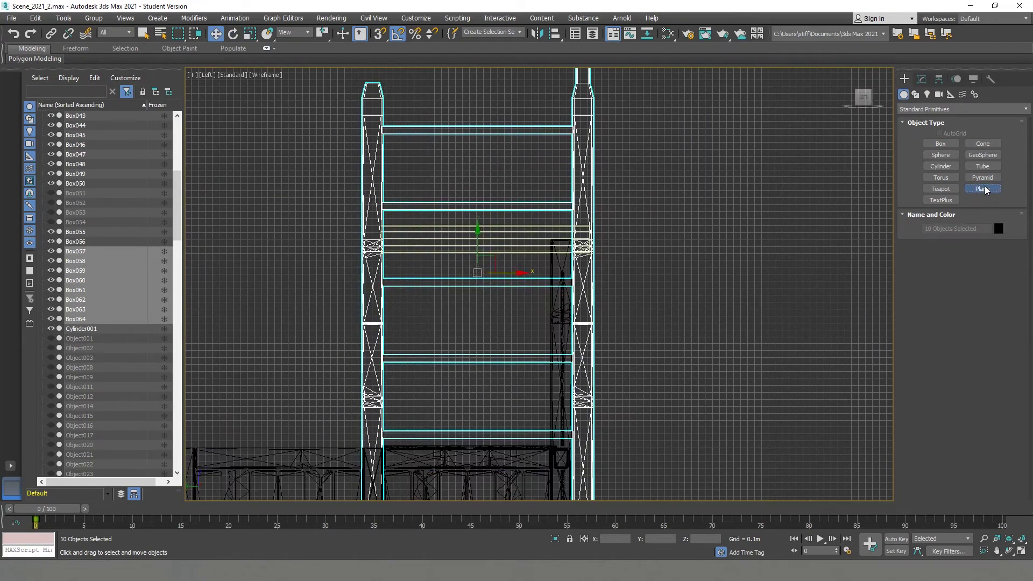
{"action": "scroll", "coordinate": [735, 202], "scroll_direction": "down", "scroll_amount": 2}
{"action": "left_click", "coordinate": [983, 188]}
{"action": "left_click_drag", "start_coordinate": [587, 131], "coordinate": [450, 411]}
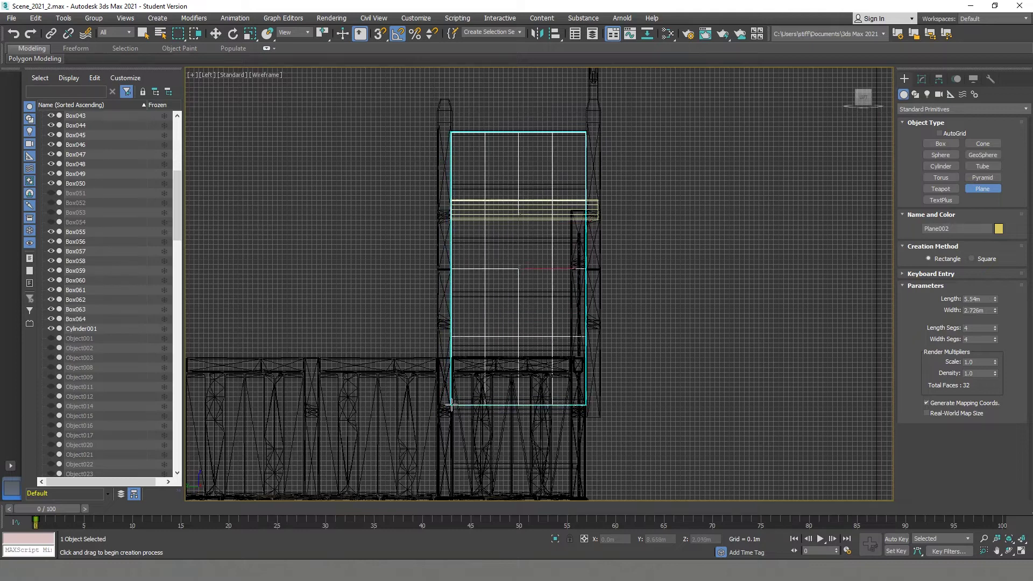
{"action": "key", "text": "w"}
{"action": "key", "text": "p"}
{"action": "key", "text": "F3"}
{"action": "mouse_move", "coordinate": [446, 323]}
{"action": "middle_mouse_down", "text": "alt"}
{"action": "mouse_move", "coordinate": [739, 325]}
{"action": "mouse_move", "coordinate": [631, 350]}
{"action": "mouse_move", "coordinate": [672, 344]}
{"action": "middle_mouse_up", "text": "alt"}
Convert Plane002 to Editable Poly, set length segments to 1, and select its bottom edge
{"action": "right_click", "coordinate": [729, 253]}
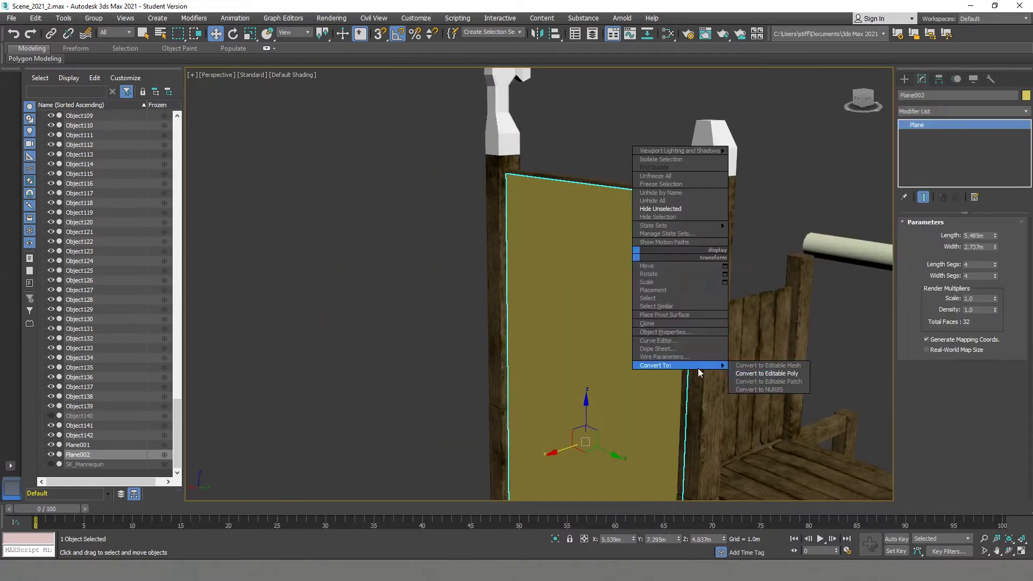
{"action": "scroll", "coordinate": [699, 368], "scroll_direction": "up", "scroll_amount": 5}
{"action": "scroll", "coordinate": [657, 300], "scroll_direction": "down", "scroll_amount": 5}
{"action": "key", "text": "F3"}
{"action": "left_click_drag", "start_coordinate": [995, 264], "coordinate": [998, 274]}
{"action": "key", "text": "F3"}
{"action": "scroll", "coordinate": [632, 242], "scroll_direction": "up", "scroll_amount": 5}
{"action": "scroll", "coordinate": [632, 322], "scroll_direction": "down", "scroll_amount": 5}
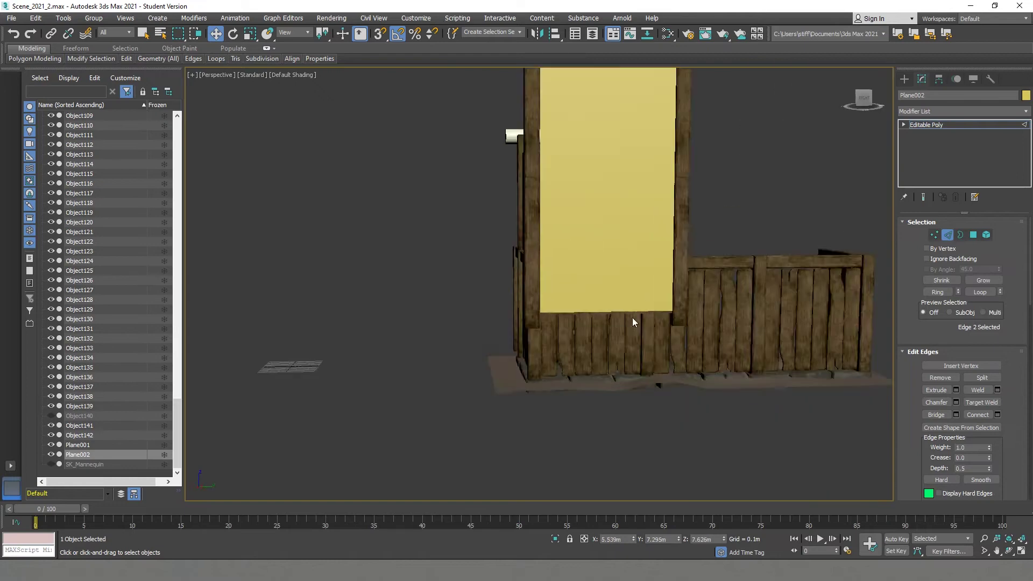
{"action": "left_click", "coordinate": [633, 318], "text": "ctrl"}
{"action": "scroll", "coordinate": [633, 322], "scroll_direction": "up", "scroll_amount": 5}
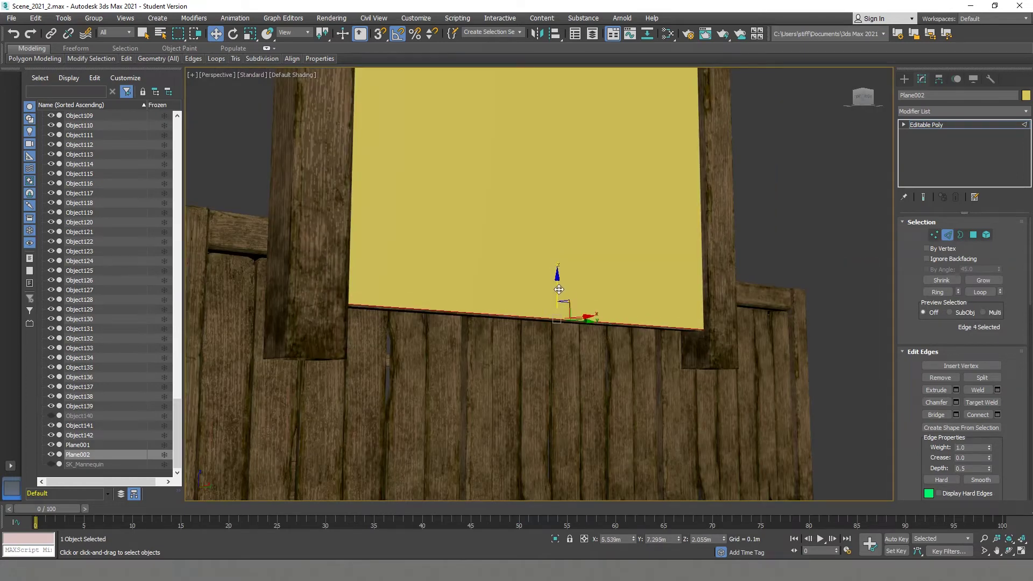
{"action": "scroll", "coordinate": [559, 289], "scroll_direction": "down", "scroll_amount": 5}
{"action": "mouse_move", "coordinate": [553, 272]}
{"action": "middle_mouse_down", "text": "alt"}
{"action": "mouse_move", "coordinate": [606, 331]}
{"action": "mouse_move", "coordinate": [534, 324]}
{"action": "middle_mouse_up", "text": "alt"}
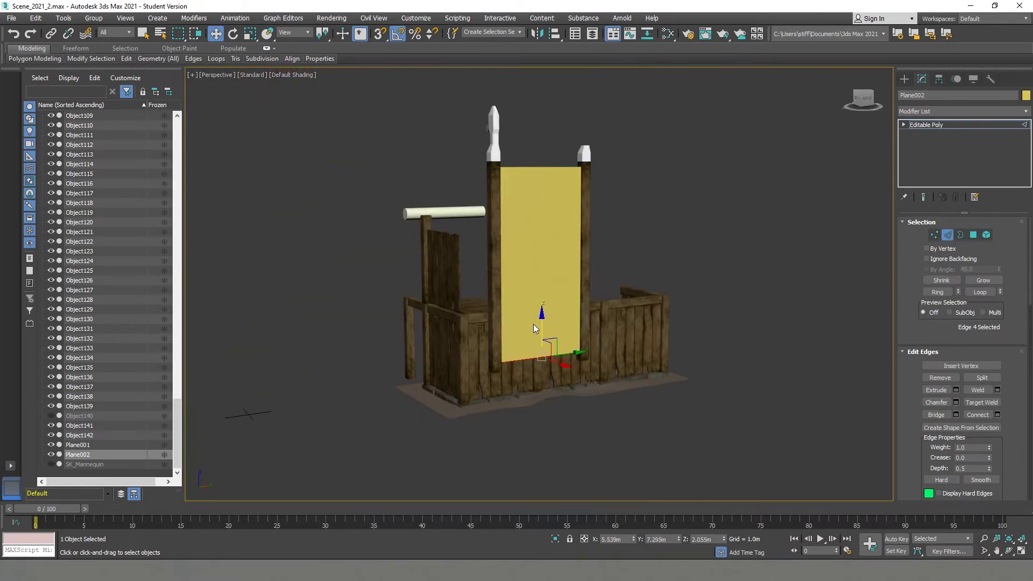
{"action": "scroll", "coordinate": [570, 272], "scroll_direction": "down", "scroll_amount": 3}
{"action": "middle_click_drag", "start_coordinate": [570, 273], "coordinate": [406, 221], "text": "alt"}
{"action": "key", "text": "F3"}
Rotate Plane002 -95° on Z so it faces the ladder
{"action": "key", "text": "2"}
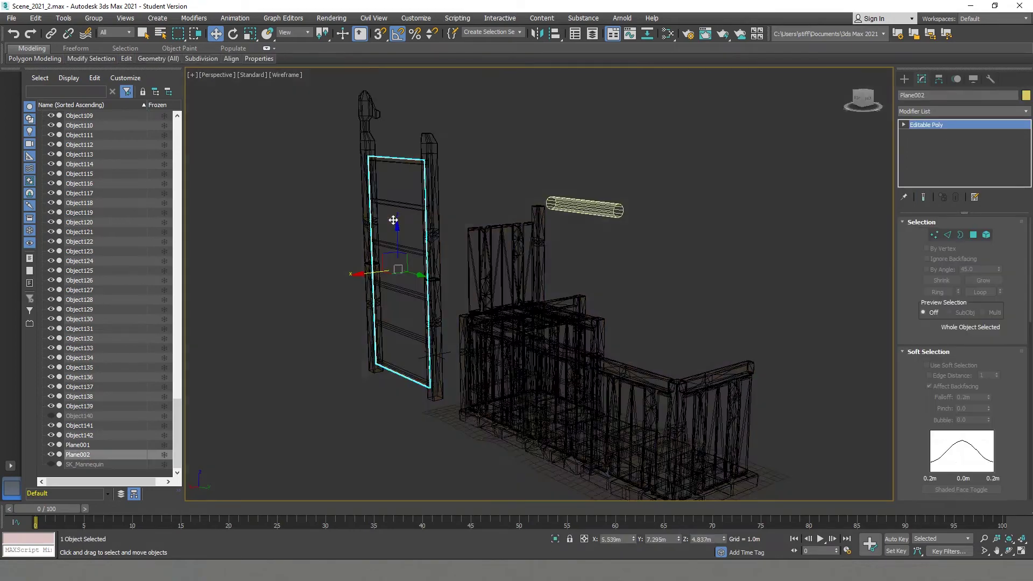
{"action": "key", "text": "F4"}
{"action": "middle_click_drag", "start_coordinate": [379, 290], "coordinate": [368, 309], "text": "alt"}
{"action": "mouse_move", "coordinate": [489, 266]}
{"action": "middle_mouse_down", "text": "alt"}
{"action": "mouse_move", "coordinate": [492, 300]}
{"action": "mouse_move", "coordinate": [302, 288]}
{"action": "mouse_move", "coordinate": [448, 279]}
{"action": "middle_mouse_up", "text": "alt"}
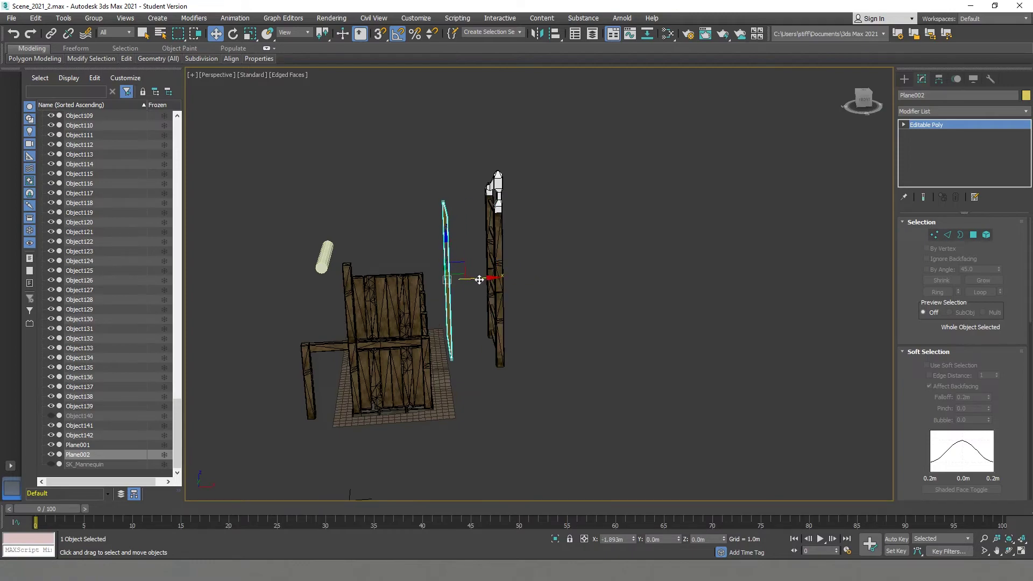
{"action": "key", "text": "e"}
{"action": "left_click_drag", "start_coordinate": [479, 280], "coordinate": [411, 305]}
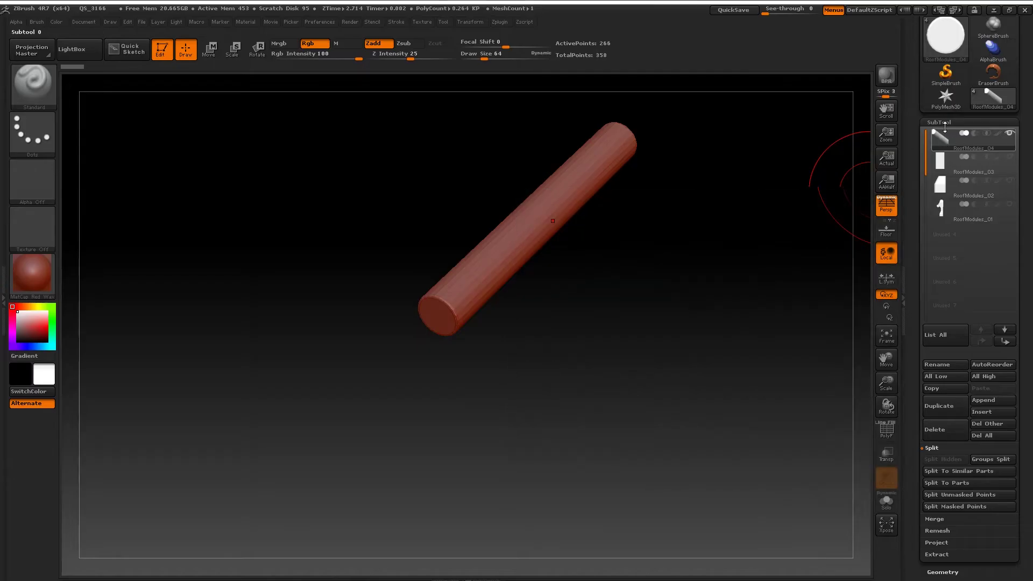
{"action": "left_click", "coordinate": [946, 124]}
{"action": "left_click", "coordinate": [942, 135]}
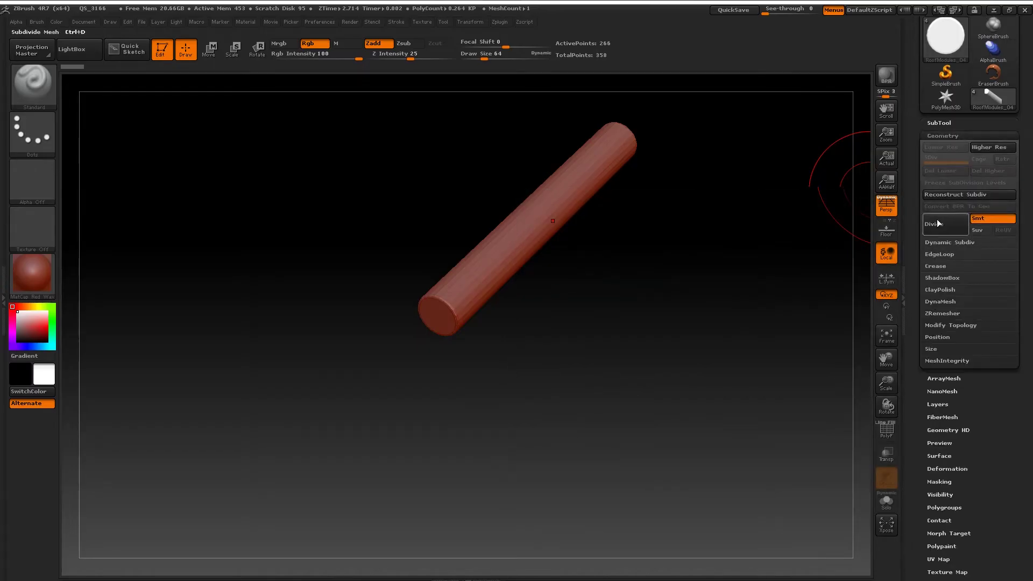
Freeze the cylinder's subdivision levels and pick TrimDynamic with a freehand stroke
{"action": "left_click", "coordinate": [941, 302]}
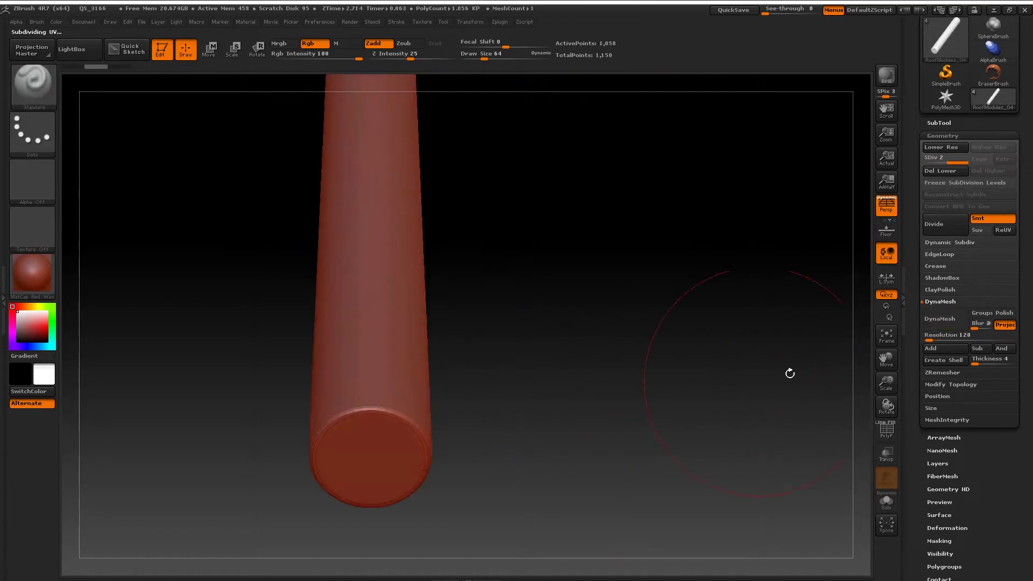
{"action": "left_click", "coordinate": [940, 319]}
{"action": "left_click", "coordinate": [827, 352]}
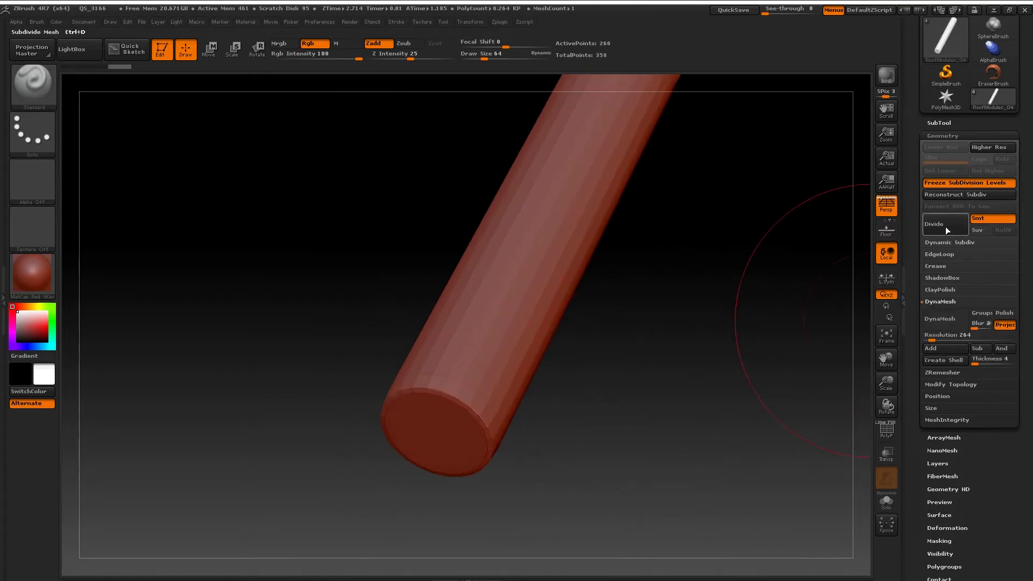
{"action": "key", "text": "b"}
{"action": "key", "text": "t"}
{"action": "key", "text": "d"}
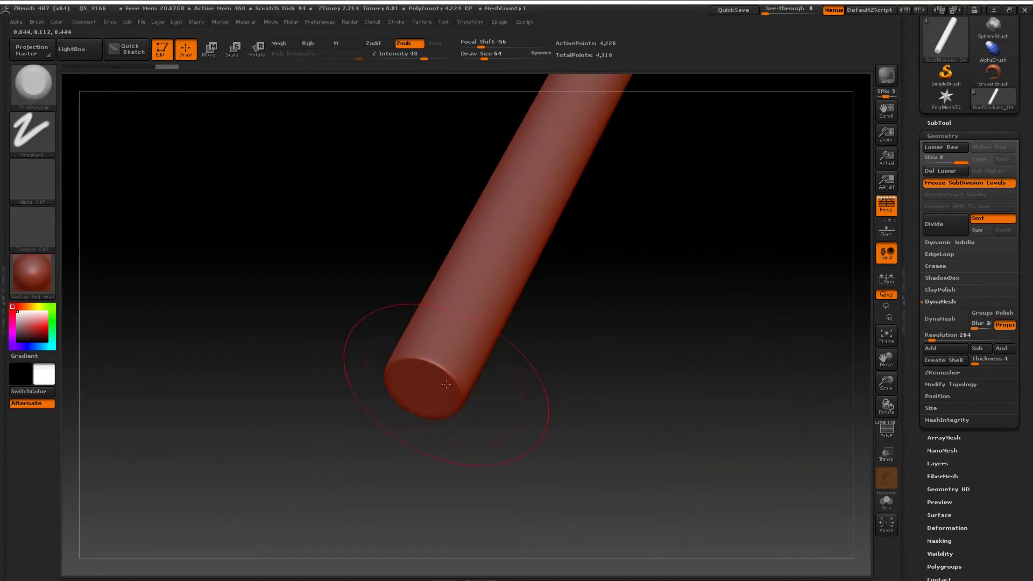
{"action": "left_click", "coordinate": [954, 231]}
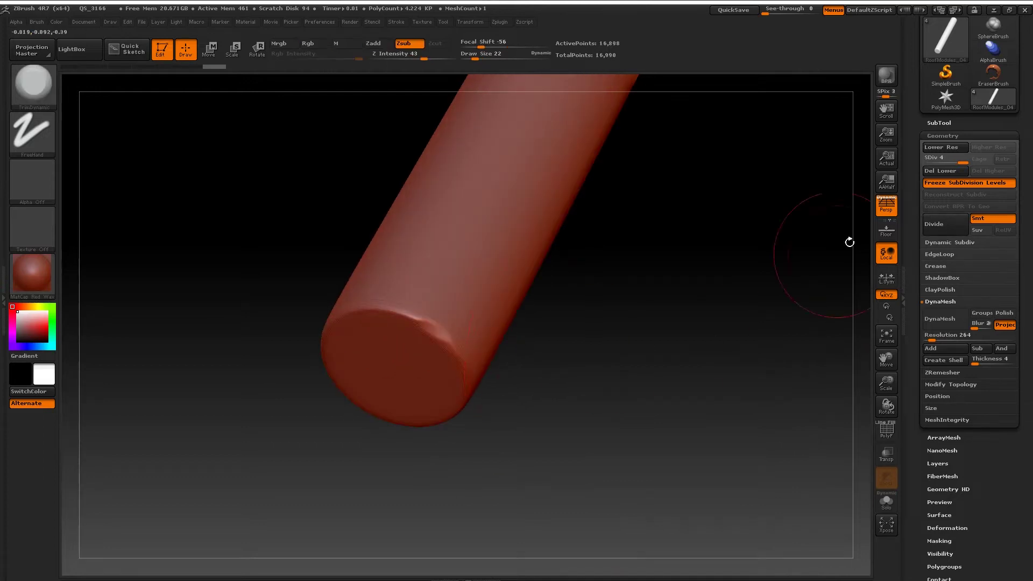
Trim a first flat dent into the cylinder's end, checking it from several sides
{"action": "mouse_move", "coordinate": [452, 357]}
{"action": "left_mouse_down"}
{"action": "mouse_move", "coordinate": [433, 295]}
{"action": "mouse_move", "coordinate": [473, 392]}
{"action": "mouse_move", "coordinate": [360, 343]}
{"action": "mouse_move", "coordinate": [451, 288]}
{"action": "left_mouse_up"}
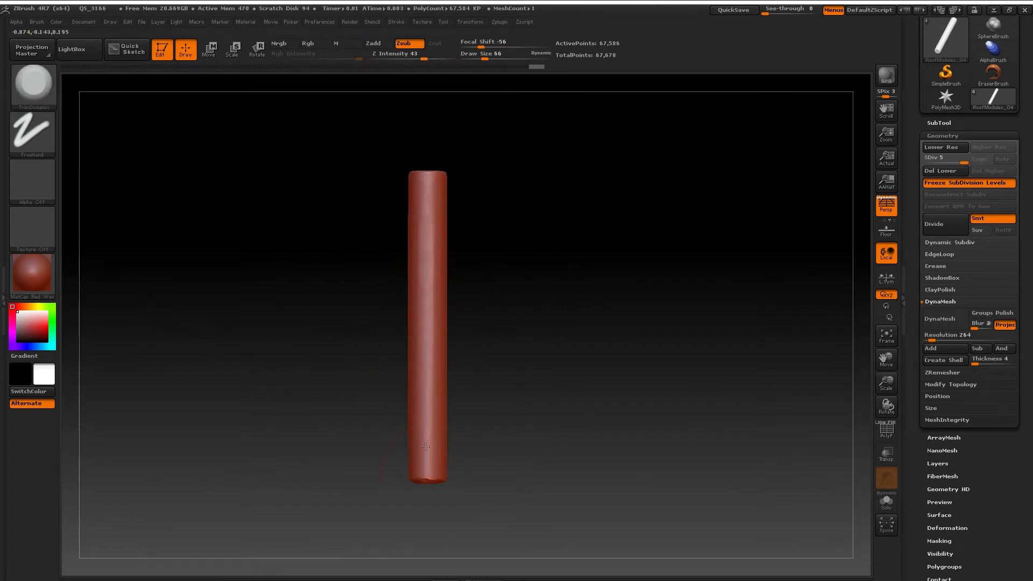
{"action": "mouse_move", "coordinate": [439, 259]}
{"action": "left_mouse_down"}
{"action": "mouse_move", "coordinate": [444, 350]}
{"action": "mouse_move", "coordinate": [464, 189]}
{"action": "left_mouse_up"}
{"action": "left_click_drag", "start_coordinate": [466, 342], "coordinate": [480, 326], "text": "alt"}
{"action": "left_click", "coordinate": [420, 291]}
{"action": "mouse_move", "coordinate": [420, 190]}
{"action": "left_mouse_down", "text": "shift"}
{"action": "mouse_move", "coordinate": [422, 290]}
{"action": "mouse_move", "coordinate": [449, 156]}
{"action": "left_mouse_up", "text": "shift"}
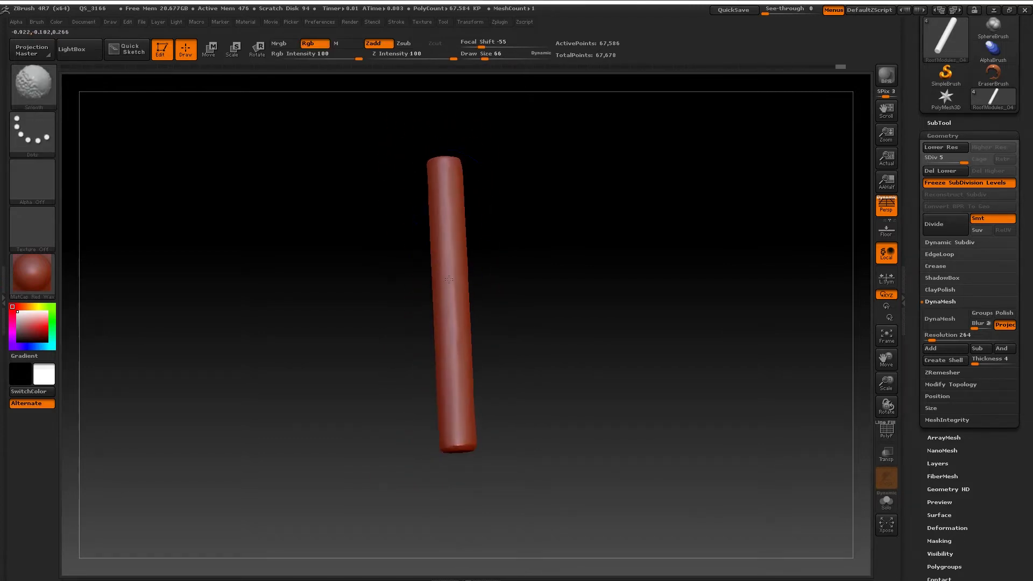
{"action": "left_click_drag", "start_coordinate": [479, 258], "coordinate": [491, 292], "text": "shift"}
{"action": "mouse_move", "coordinate": [425, 366]}
{"action": "left_mouse_down"}
{"action": "mouse_move", "coordinate": [457, 334]}
{"action": "mouse_move", "coordinate": [427, 302]}
{"action": "left_mouse_up"}
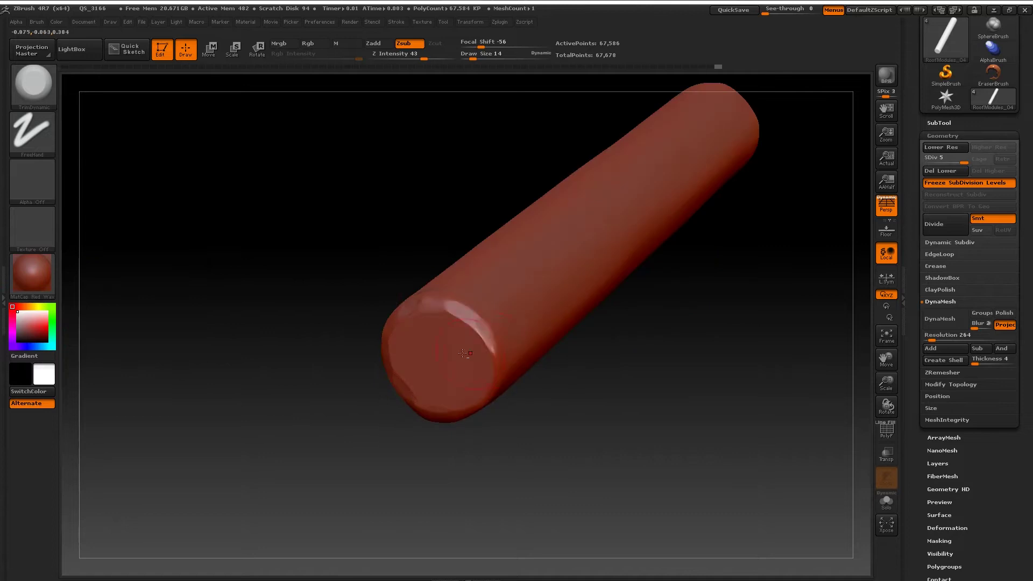
{"action": "left_click_drag", "start_coordinate": [387, 336], "coordinate": [444, 363]}
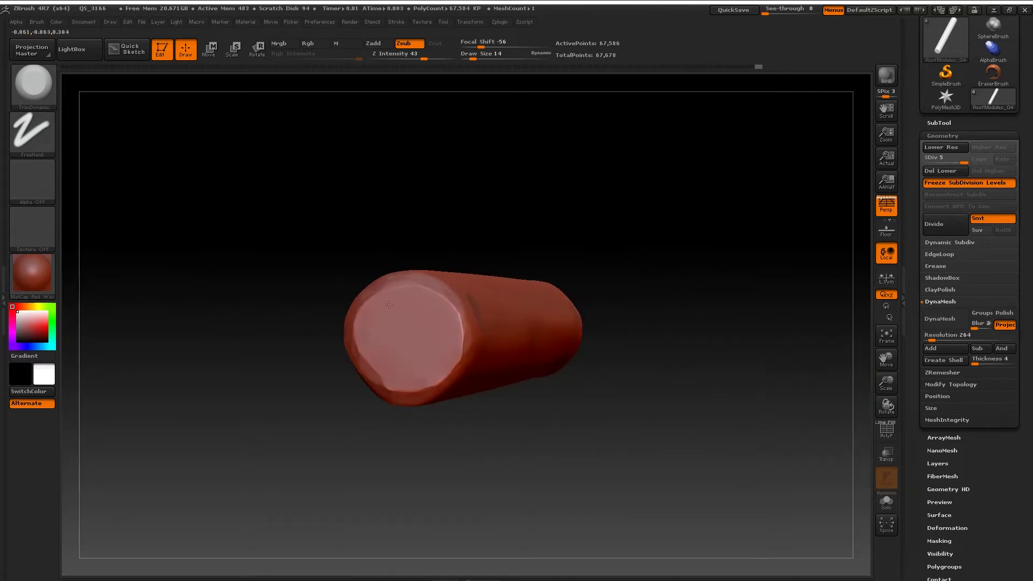
{"action": "left_click_drag", "start_coordinate": [389, 305], "coordinate": [407, 356]}
Subdivide the cylinder to level 6 and inspect its end cap from several angles
{"action": "key", "text": "ctrl+d"}
{"action": "mouse_move", "coordinate": [392, 399]}
{"action": "left_mouse_down"}
{"action": "mouse_move", "coordinate": [357, 362]}
{"action": "mouse_move", "coordinate": [371, 441]}
{"action": "mouse_move", "coordinate": [366, 431]}
{"action": "left_mouse_up"}
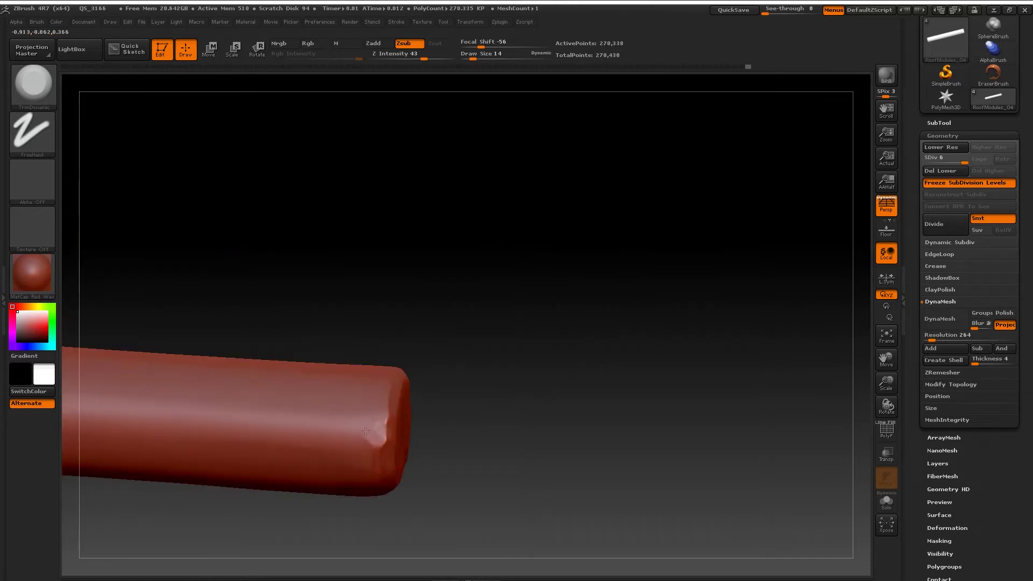
{"action": "left_click_drag", "start_coordinate": [384, 376], "coordinate": [417, 340]}
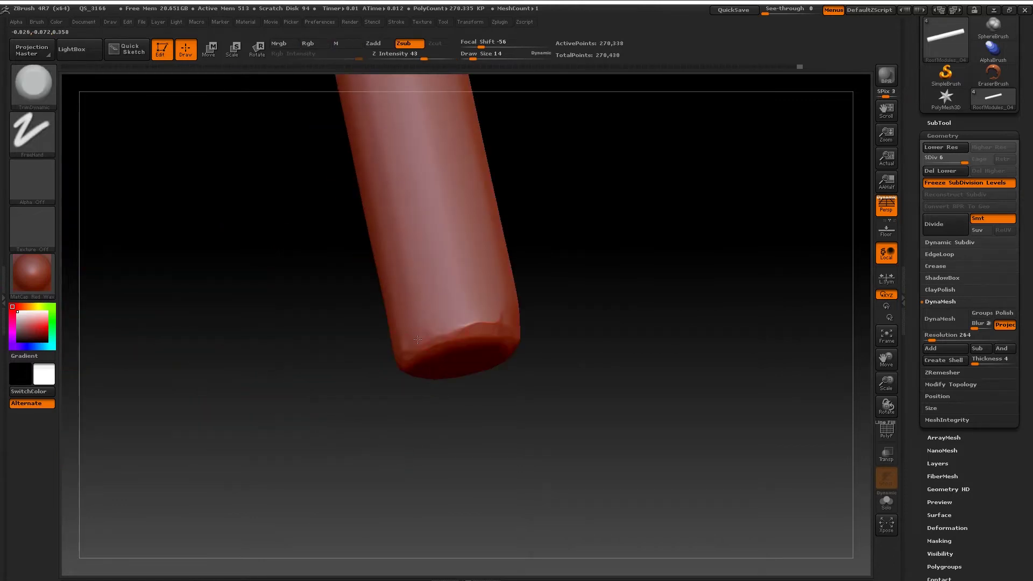
{"action": "mouse_move", "coordinate": [428, 256]}
{"action": "left_mouse_down"}
{"action": "mouse_move", "coordinate": [454, 306]}
{"action": "mouse_move", "coordinate": [413, 333]}
{"action": "left_mouse_up"}
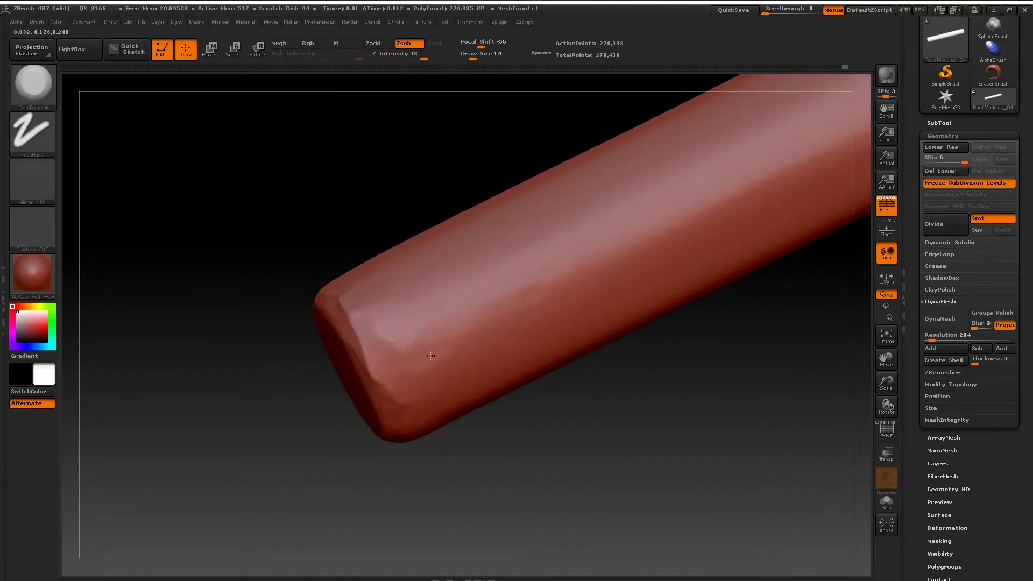
{"action": "mouse_move", "coordinate": [535, 369]}
{"action": "left_mouse_down"}
{"action": "mouse_move", "coordinate": [574, 237]}
{"action": "mouse_move", "coordinate": [648, 344]}
{"action": "mouse_move", "coordinate": [523, 340]}
{"action": "left_mouse_up"}
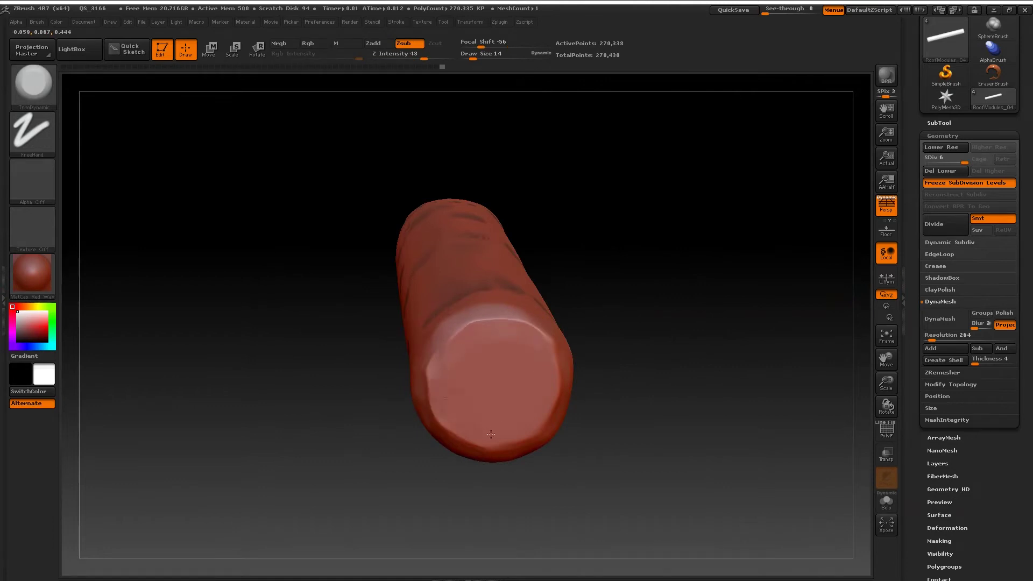
{"action": "mouse_move", "coordinate": [443, 360]}
{"action": "left_mouse_down"}
{"action": "mouse_move", "coordinate": [517, 302]}
{"action": "mouse_move", "coordinate": [426, 389]}
{"action": "mouse_move", "coordinate": [414, 336]}
{"action": "mouse_move", "coordinate": [386, 325]}
{"action": "left_mouse_up"}
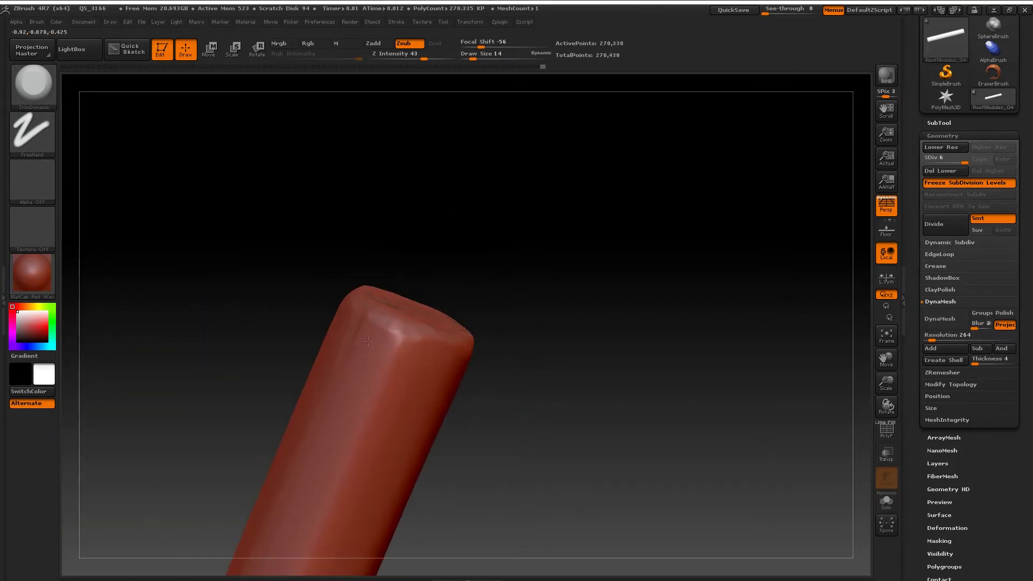
{"action": "left_click_drag", "start_coordinate": [358, 380], "coordinate": [377, 283]}
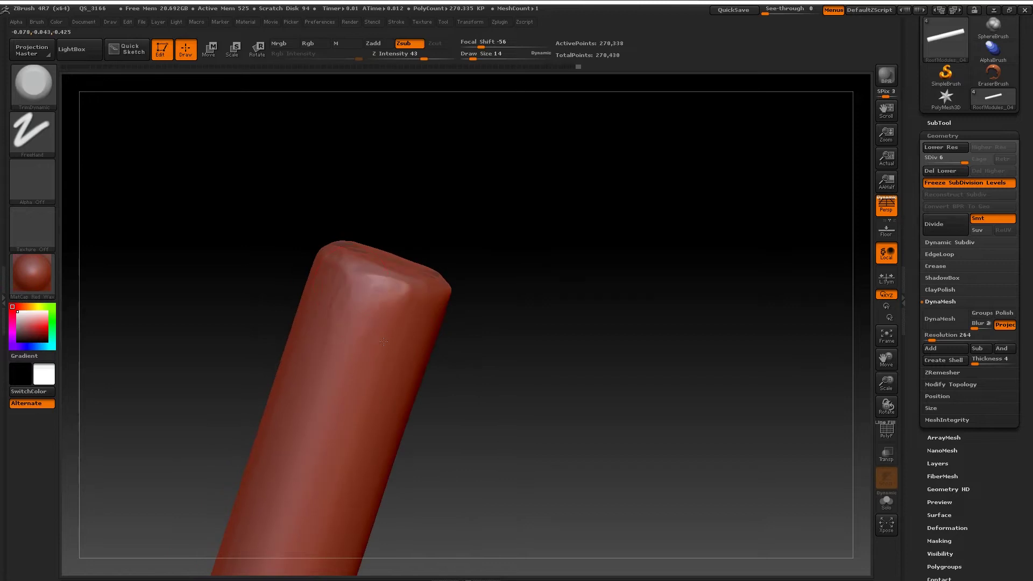
{"action": "mouse_move", "coordinate": [384, 342]}
{"action": "left_mouse_down"}
{"action": "mouse_move", "coordinate": [379, 323]}
{"action": "mouse_move", "coordinate": [470, 366]}
{"action": "mouse_move", "coordinate": [588, 349]}
{"action": "mouse_move", "coordinate": [512, 379]}
{"action": "left_mouse_up"}
Set the Standard brush to DragRect stroke, Alpha 09 and Z Intensity 7
{"action": "key", "text": "b"}
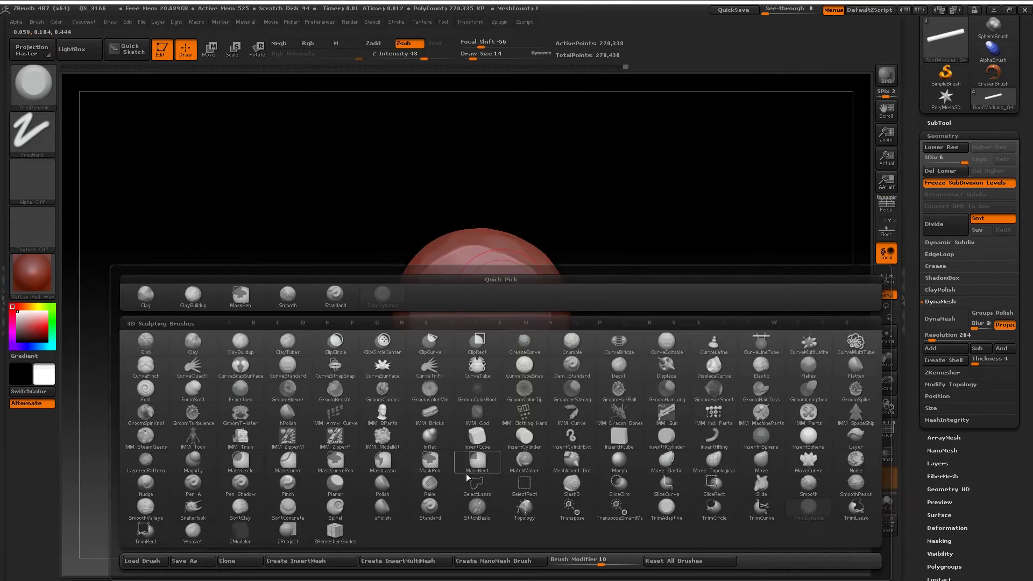
{"action": "key", "text": "s"}
{"action": "key", "text": "t"}
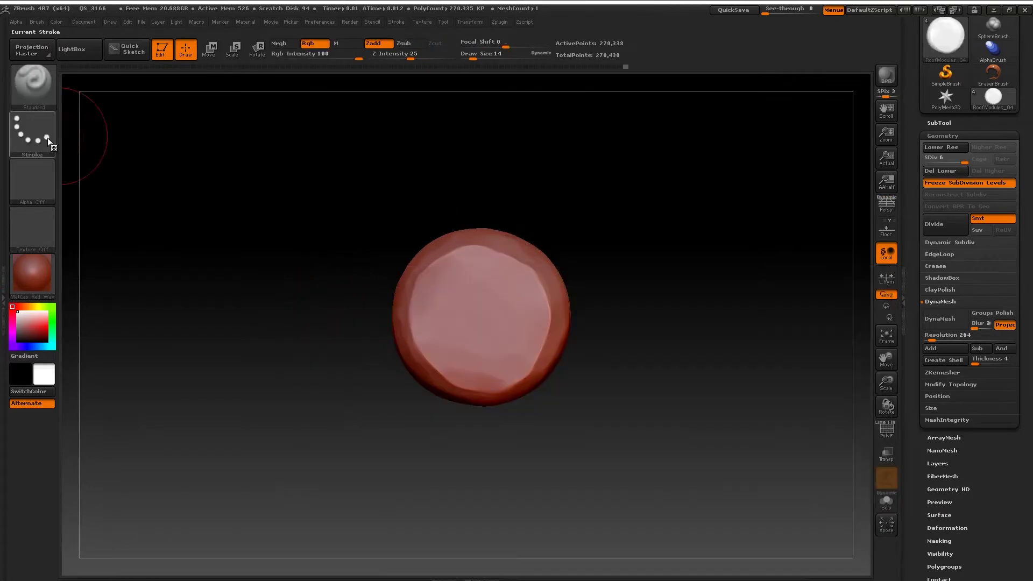
{"action": "left_click", "coordinate": [48, 138]}
{"action": "left_click", "coordinate": [141, 186]}
{"action": "left_click", "coordinate": [49, 182]}
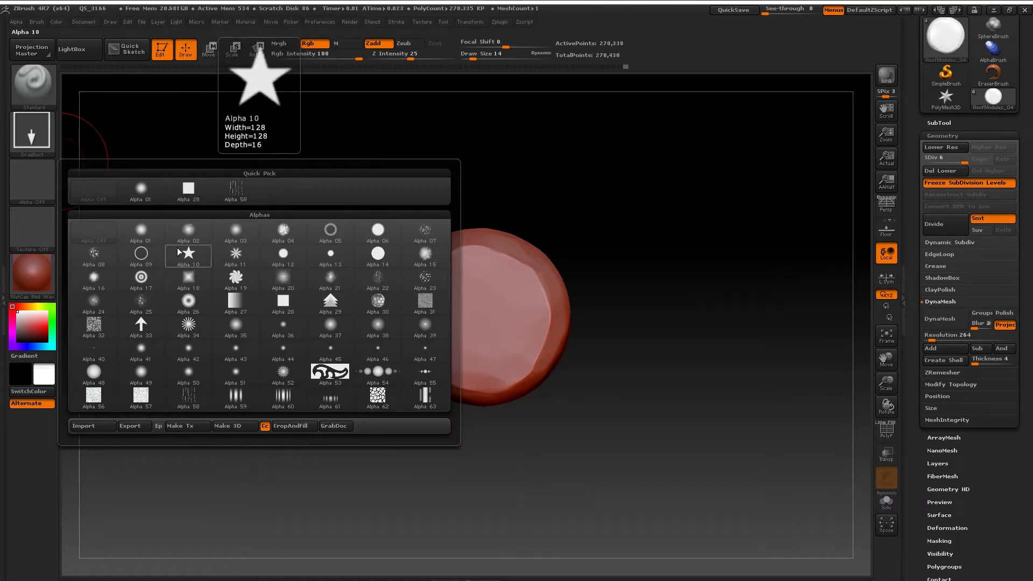
{"action": "left_click", "coordinate": [141, 253]}
{"action": "left_click_drag", "start_coordinate": [411, 58], "coordinate": [381, 58]}
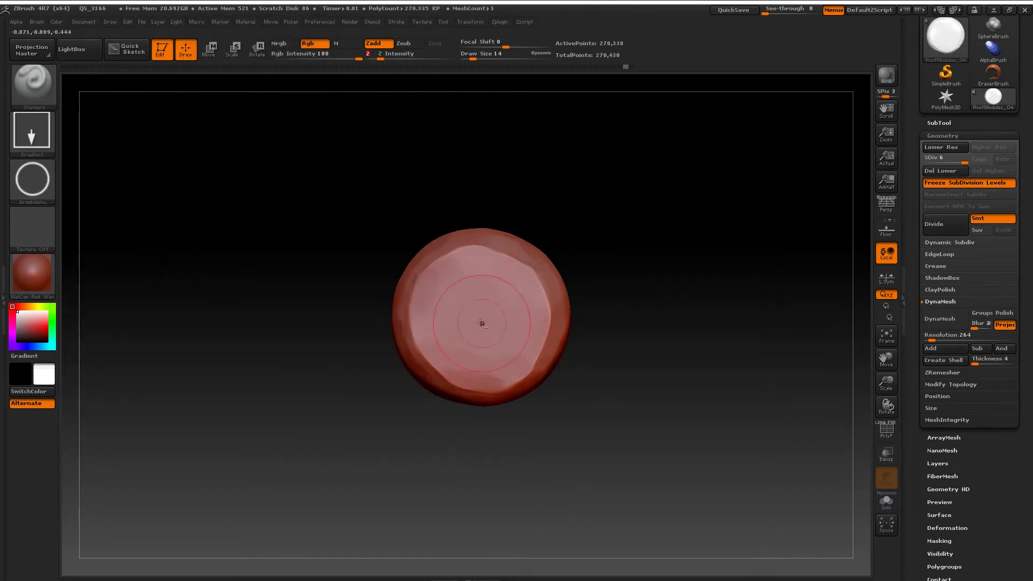
{"action": "type", "text": "7"}
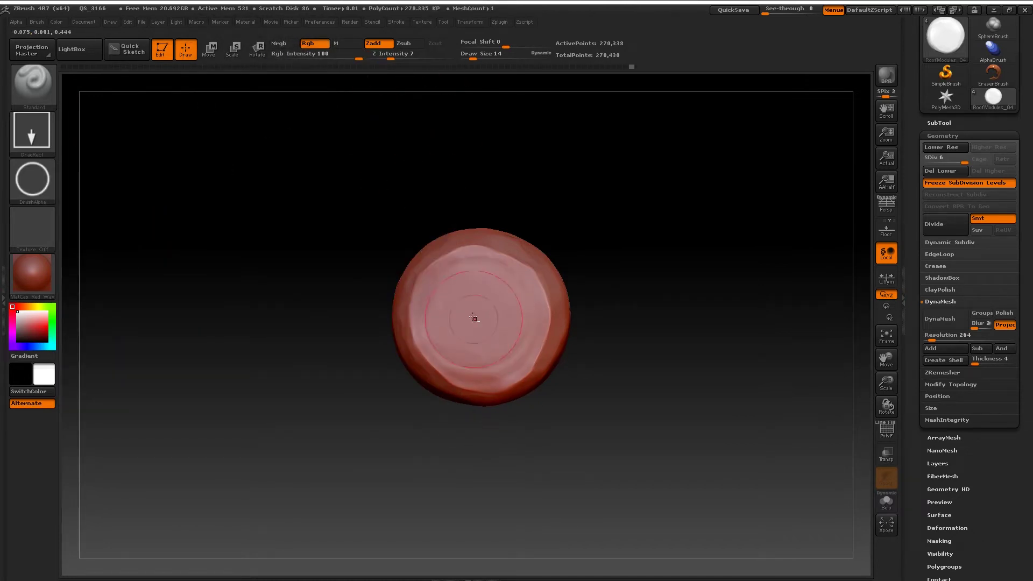
Angle the view across the cylinder and switch back to the TrimDynamic brush
{"action": "left_click_drag", "start_coordinate": [470, 322], "coordinate": [592, 404]}
{"action": "key", "text": "ctrl"}
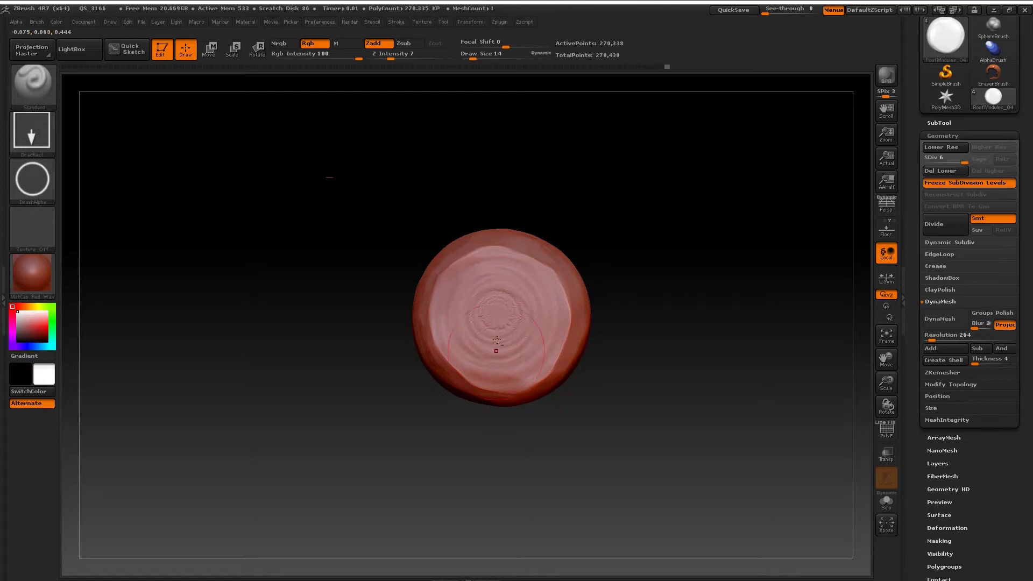
{"action": "left_click_drag", "start_coordinate": [499, 440], "coordinate": [517, 360]}
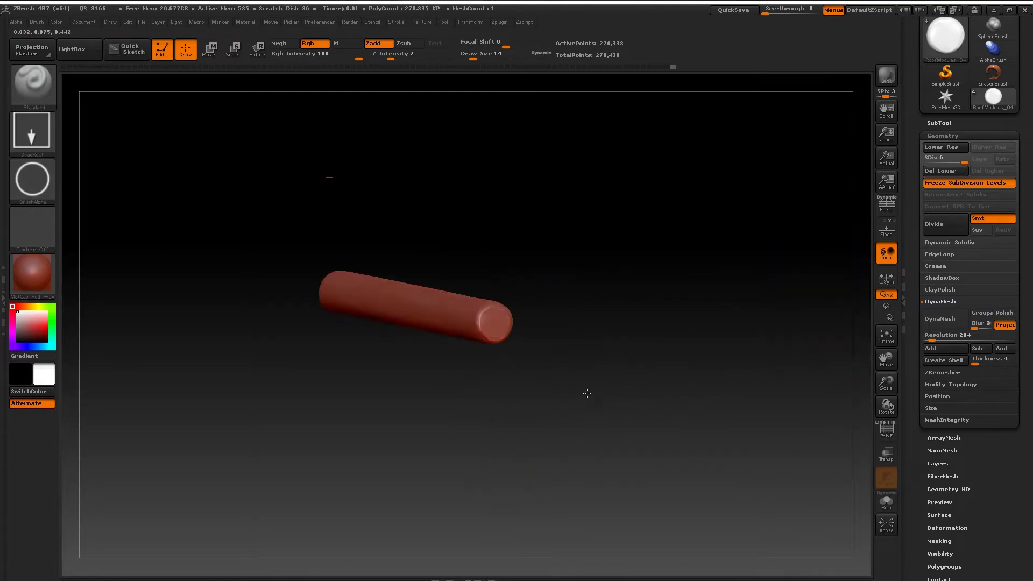
{"action": "key", "text": "b"}
{"action": "key", "text": "t"}
{"action": "key", "text": "d"}
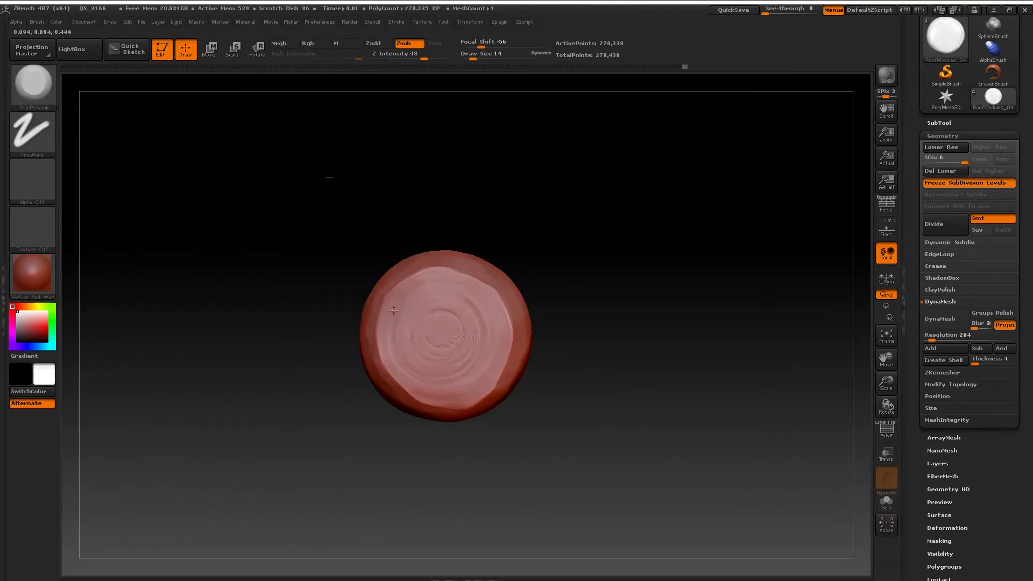
{"action": "mouse_move", "coordinate": [560, 337]}
{"action": "left_mouse_down"}
{"action": "mouse_move", "coordinate": [646, 350]}
{"action": "mouse_move", "coordinate": [464, 364]}
{"action": "left_mouse_up"}
Stamp concentric rings onto the cylinder's end face, then return to TrimDynamic
{"action": "key", "text": "b"}
{"action": "key", "text": "s"}
{"action": "key", "text": "t"}
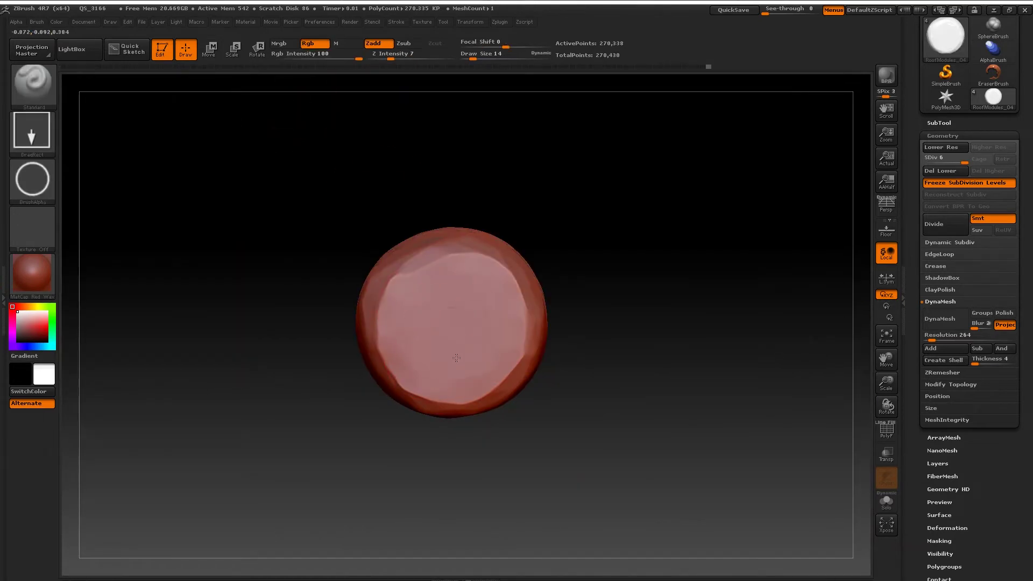
{"action": "left_click_drag", "start_coordinate": [464, 392], "coordinate": [450, 345]}
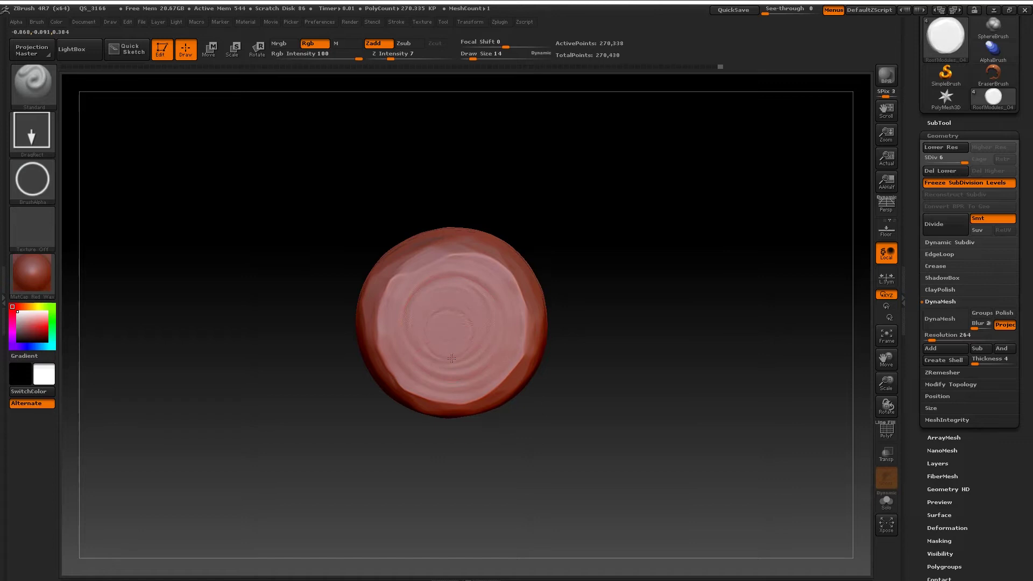
{"action": "key", "text": "b"}
{"action": "key", "text": "t"}
{"action": "key", "text": "d"}
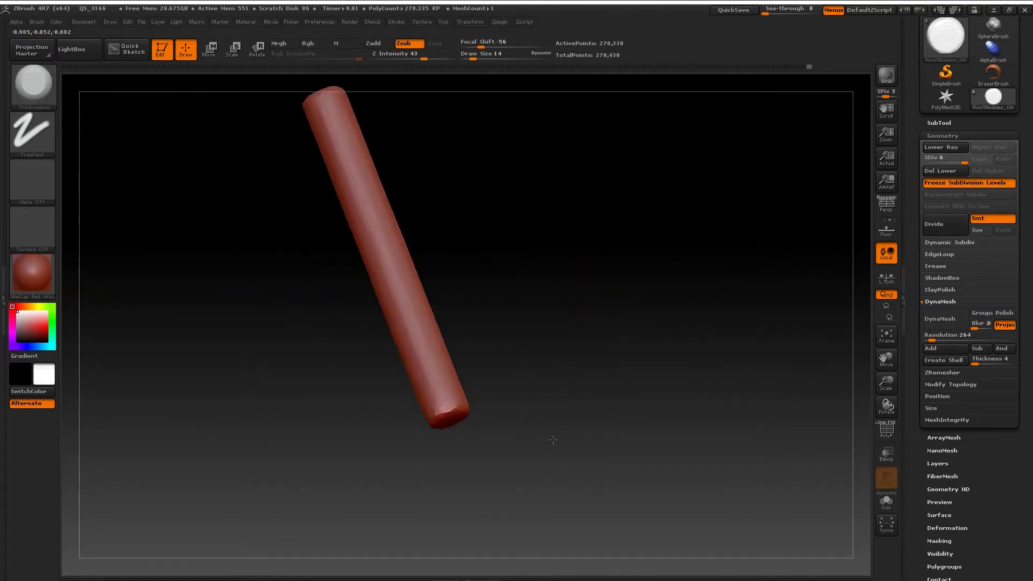
Load Alpha 04, test SDiv 8 and drop back to 6, then activate RoofModules_03
{"action": "key", "text": "b"}
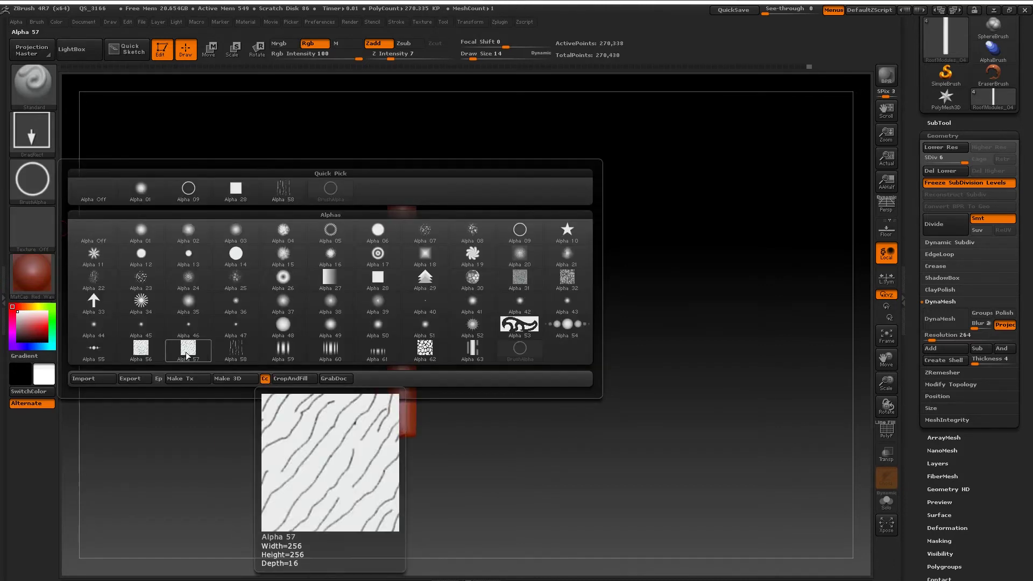
{"action": "left_click", "coordinate": [283, 231]}
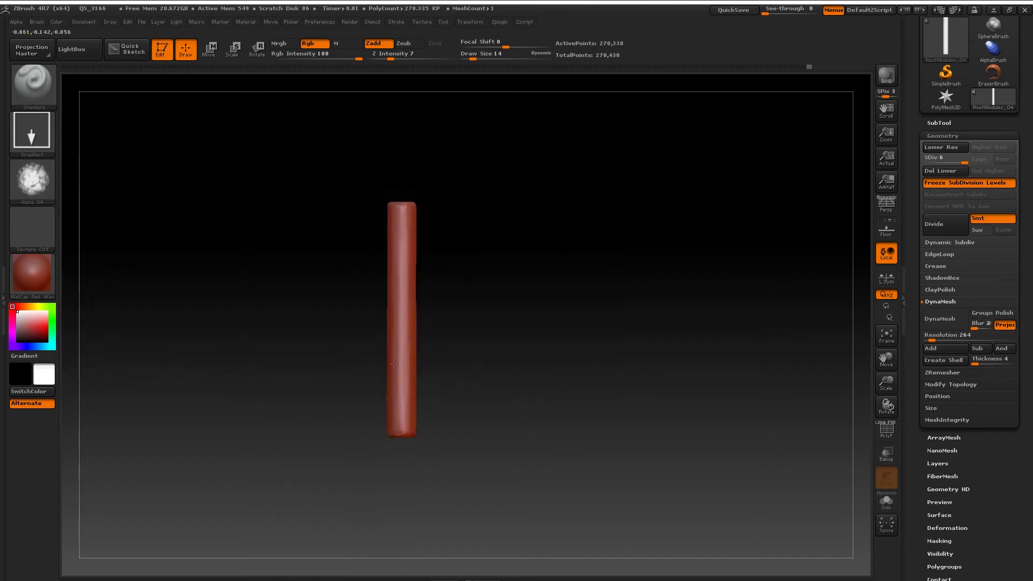
{"action": "right_click_drag", "start_coordinate": [468, 398], "coordinate": [469, 370], "text": "ctrl"}
{"action": "key", "text": "ctrl+d"}
{"action": "key", "text": "ctrl+d"}
{"action": "key", "text": "shift+d"}
{"action": "mouse_move", "coordinate": [509, 368]}
{"action": "right_mouse_down", "text": "ctrl"}
{"action": "mouse_move", "coordinate": [496, 388]}
{"action": "mouse_move", "coordinate": [425, 353]}
{"action": "mouse_move", "coordinate": [461, 353]}
{"action": "right_mouse_up", "text": "ctrl"}
{"action": "key", "text": "shift+d"}
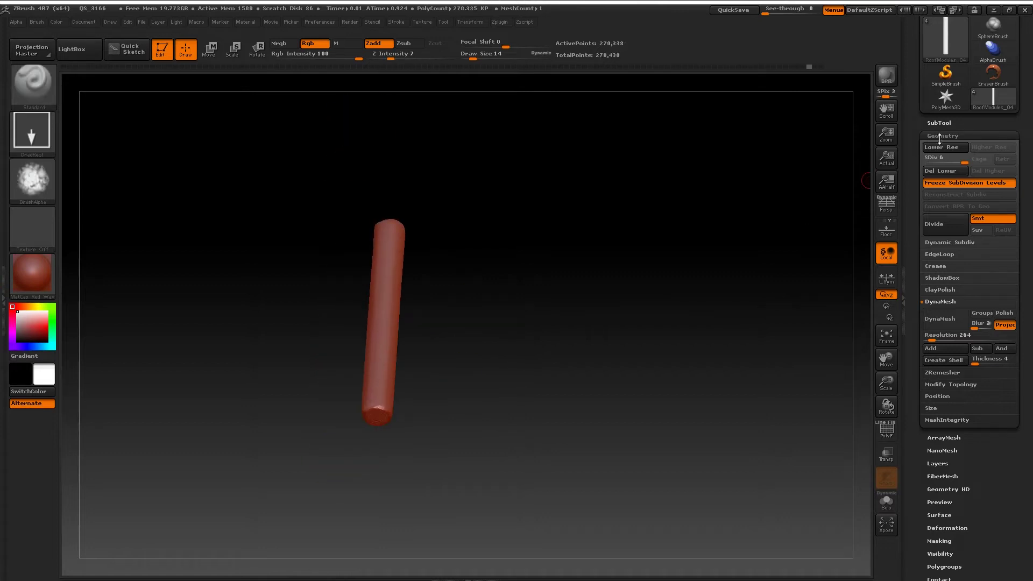
{"action": "left_click", "coordinate": [940, 124]}
{"action": "left_click", "coordinate": [1012, 164]}
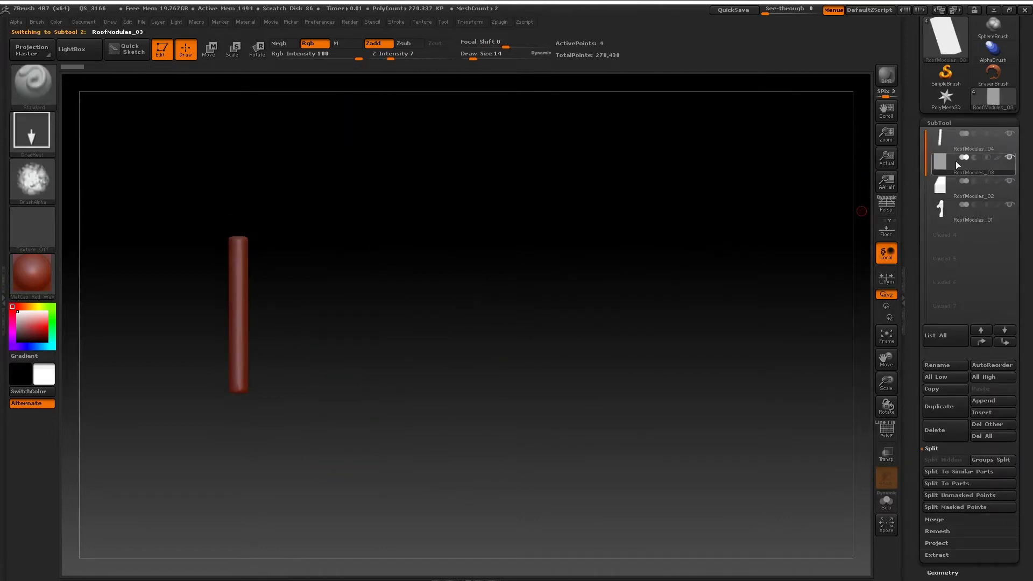
Select the RoofModules_01 subtool with all roof pieces shown, frame it, DynaMesh and subdivide it
{"action": "left_click", "coordinate": [1014, 173]}
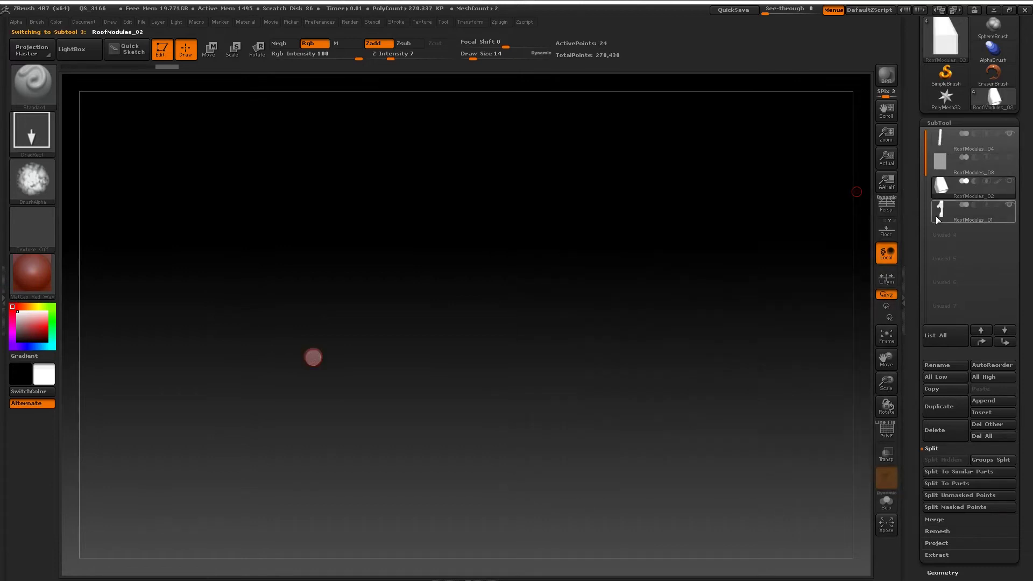
{"action": "left_click", "coordinate": [1012, 158]}
{"action": "mouse_move", "coordinate": [374, 365]}
{"action": "left_mouse_down"}
{"action": "mouse_move", "coordinate": [540, 245]}
{"action": "mouse_move", "coordinate": [600, 325]}
{"action": "mouse_move", "coordinate": [554, 346]}
{"action": "mouse_move", "coordinate": [589, 308]}
{"action": "left_mouse_up"}
{"action": "key", "text": "Down"}
{"action": "key", "text": "Down"}
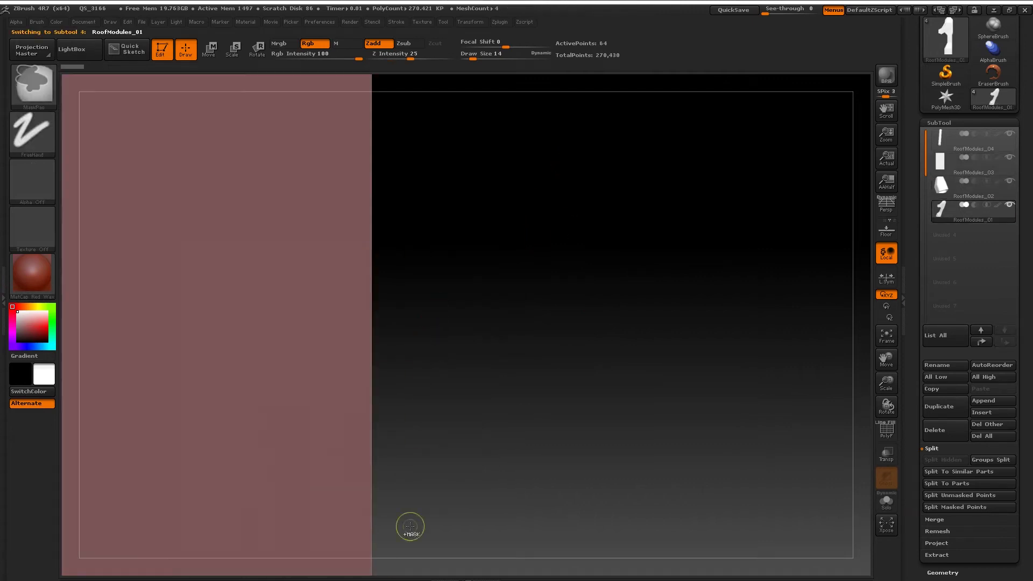
{"action": "key", "text": "f"}
{"action": "mouse_move", "coordinate": [483, 398]}
{"action": "left_mouse_down"}
{"action": "mouse_move", "coordinate": [518, 402]}
{"action": "mouse_move", "coordinate": [512, 362]}
{"action": "left_mouse_up"}
{"action": "left_click", "coordinate": [939, 122]}
{"action": "left_click", "coordinate": [945, 318]}
{"action": "key", "text": "ctrl+d"}
{"action": "key", "text": "ctrl+d"}
With TrimDynamic at a smaller size and one more subdivision, chamfer the slot edge flat
{"action": "key", "text": "b"}
{"action": "key", "text": "t"}
{"action": "key", "text": "d"}
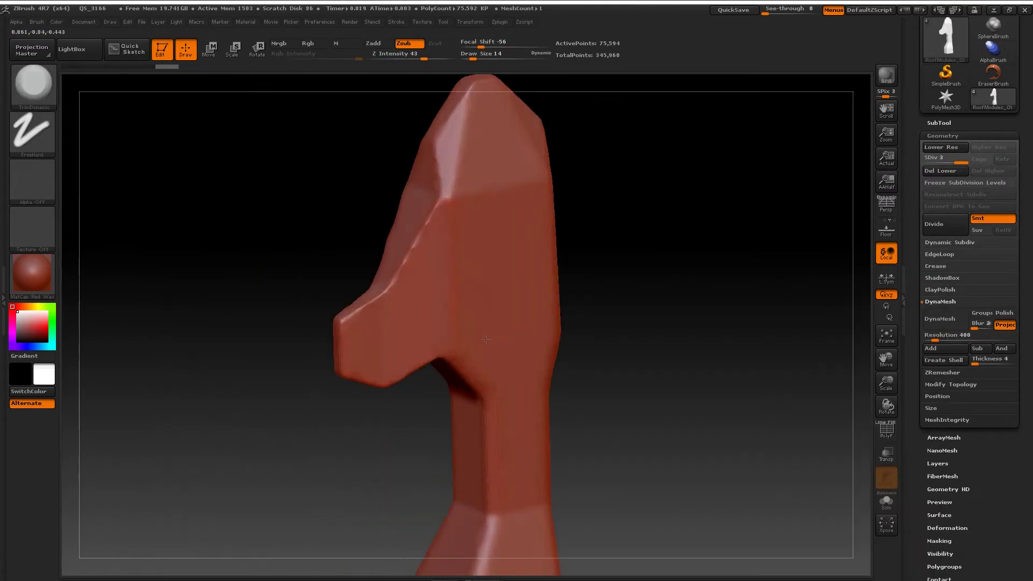
{"action": "mouse_move", "coordinate": [442, 281]}
{"action": "left_mouse_down"}
{"action": "mouse_move", "coordinate": [403, 300]}
{"action": "mouse_move", "coordinate": [465, 233]}
{"action": "mouse_move", "coordinate": [455, 358]}
{"action": "left_mouse_up"}
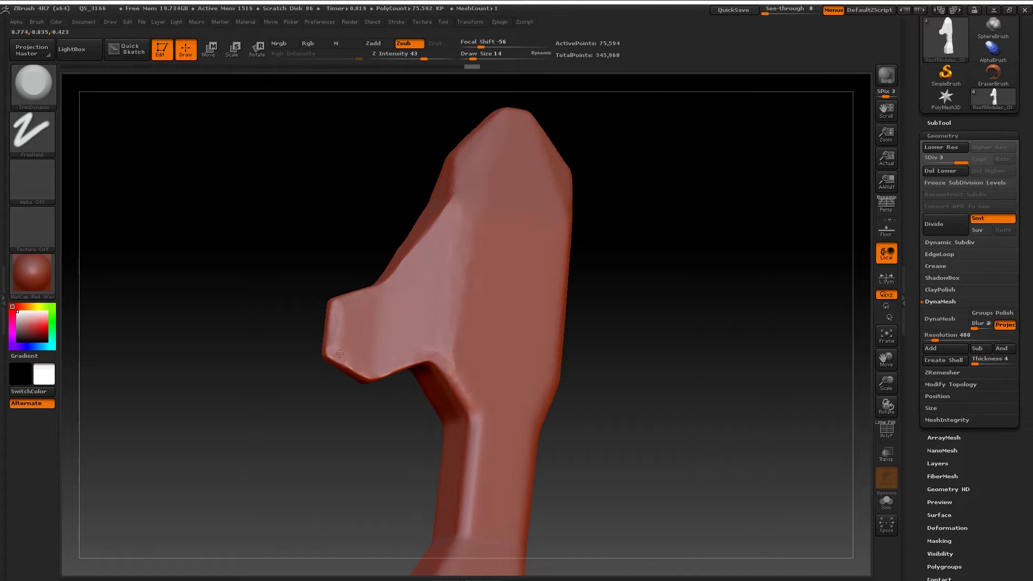
{"action": "left_click_drag", "start_coordinate": [619, 279], "coordinate": [839, 242]}
{"action": "key", "text": "ctrl+d"}
{"action": "left_click_drag", "start_coordinate": [337, 350], "coordinate": [323, 350]}
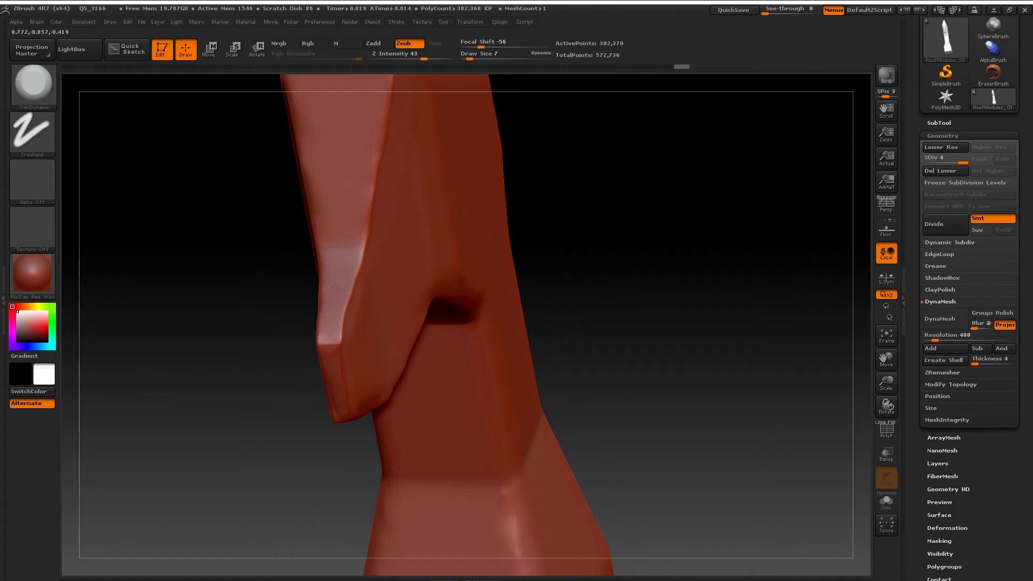
{"action": "left_click_drag", "start_coordinate": [352, 328], "coordinate": [379, 158]}
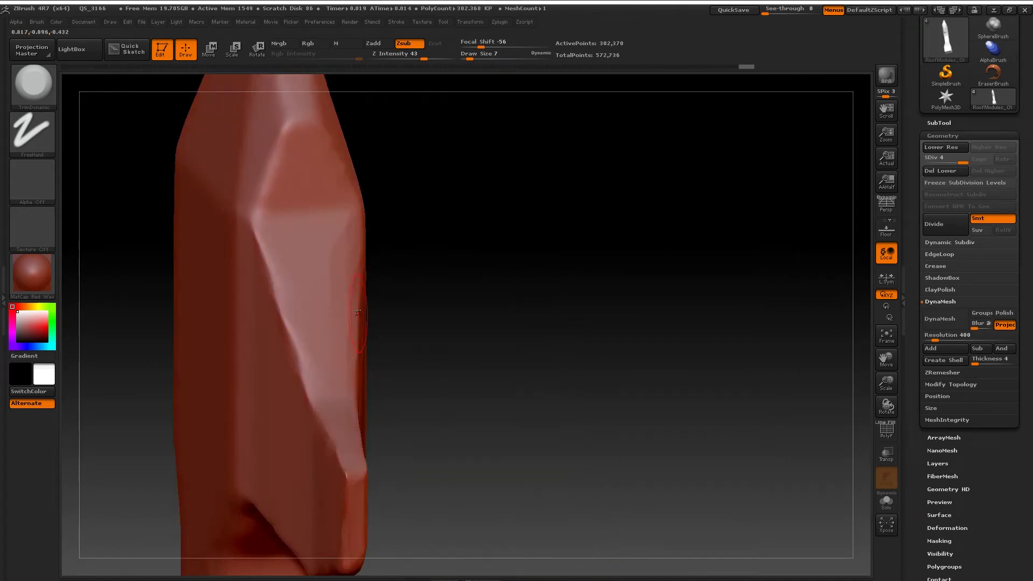
{"action": "left_click_drag", "start_coordinate": [296, 242], "coordinate": [323, 377]}
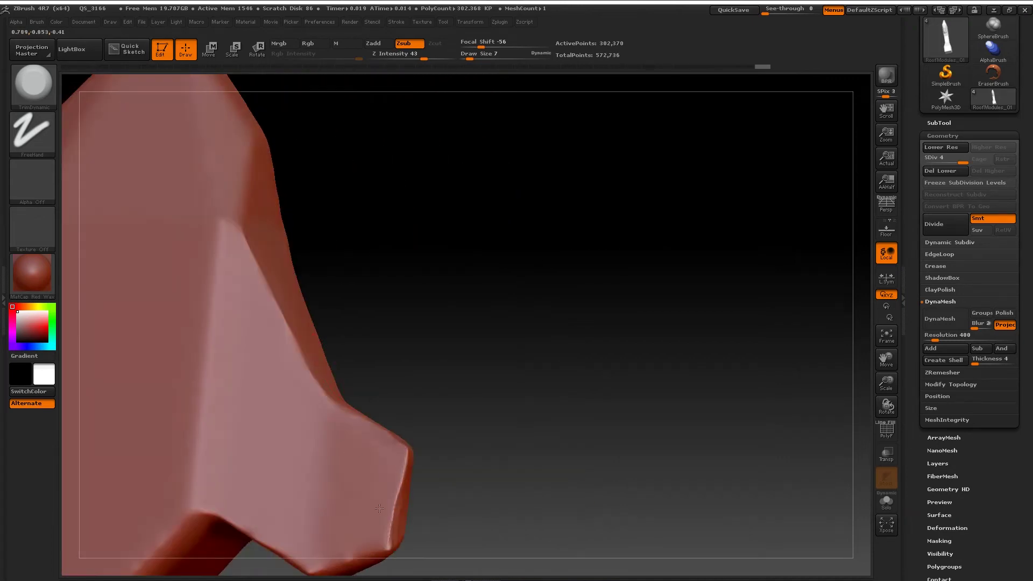
Trim flat bevels along the post's edges, smoothing them and sharpening the ridge
{"action": "left_click_drag", "start_coordinate": [379, 509], "coordinate": [400, 466]}
{"action": "mouse_move", "coordinate": [404, 420]}
{"action": "left_mouse_down"}
{"action": "mouse_move", "coordinate": [410, 355]}
{"action": "mouse_move", "coordinate": [393, 468]}
{"action": "left_mouse_up"}
{"action": "mouse_move", "coordinate": [396, 307]}
{"action": "left_mouse_down"}
{"action": "mouse_move", "coordinate": [404, 347]}
{"action": "mouse_move", "coordinate": [388, 383]}
{"action": "mouse_move", "coordinate": [396, 296]}
{"action": "mouse_move", "coordinate": [365, 381]}
{"action": "mouse_move", "coordinate": [343, 408]}
{"action": "left_mouse_up"}
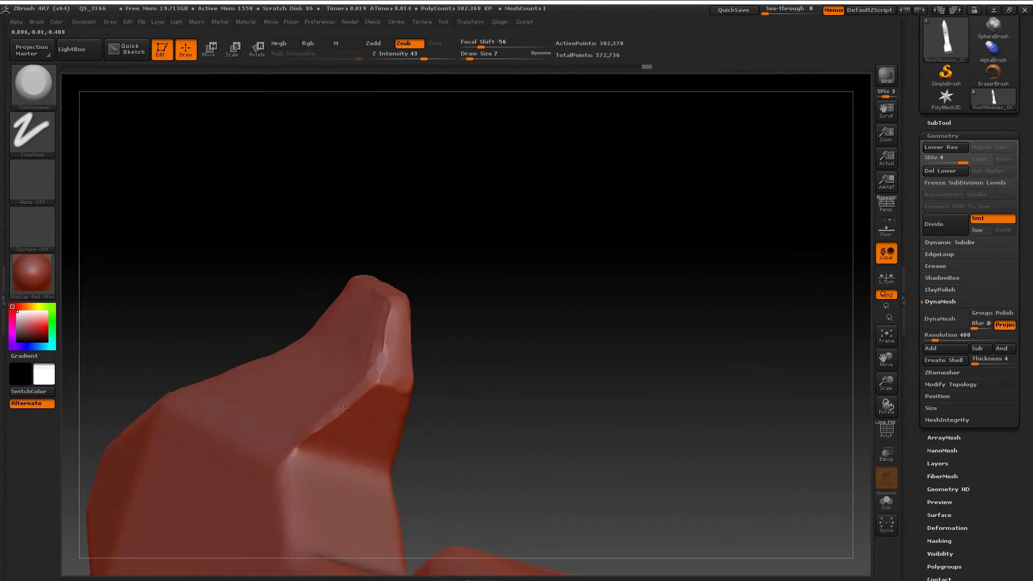
{"action": "left_click_drag", "start_coordinate": [321, 445], "coordinate": [289, 466]}
{"action": "mouse_move", "coordinate": [323, 421]}
{"action": "left_mouse_down"}
{"action": "mouse_move", "coordinate": [341, 496]}
{"action": "mouse_move", "coordinate": [232, 323]}
{"action": "left_mouse_up"}
{"action": "mouse_move", "coordinate": [305, 349]}
{"action": "left_mouse_down"}
{"action": "mouse_move", "coordinate": [358, 333]}
{"action": "mouse_move", "coordinate": [399, 404]}
{"action": "mouse_move", "coordinate": [468, 376]}
{"action": "left_mouse_up"}
{"action": "left_click_drag", "start_coordinate": [468, 377], "coordinate": [497, 343]}
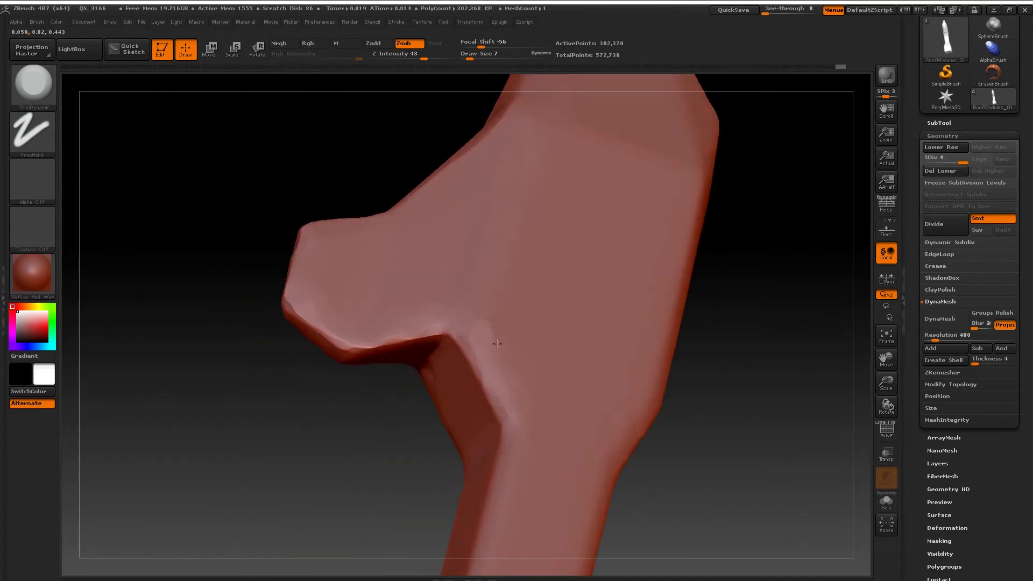
Undo and redo through the stroke history to keep the best crease, then flatten the front crease
{"action": "key", "text": "ctrl+z"}
{"action": "key", "text": "ctrl+z"}
{"action": "key", "text": "ctrl+z"}
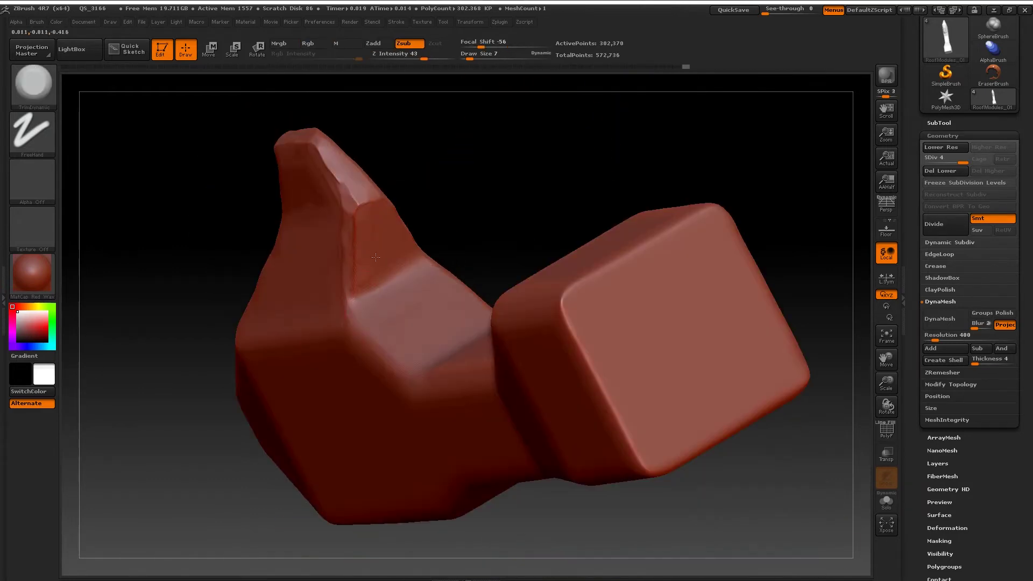
{"action": "key", "text": "ctrl+shift+z"}
{"action": "key", "text": "ctrl+shift+z"}
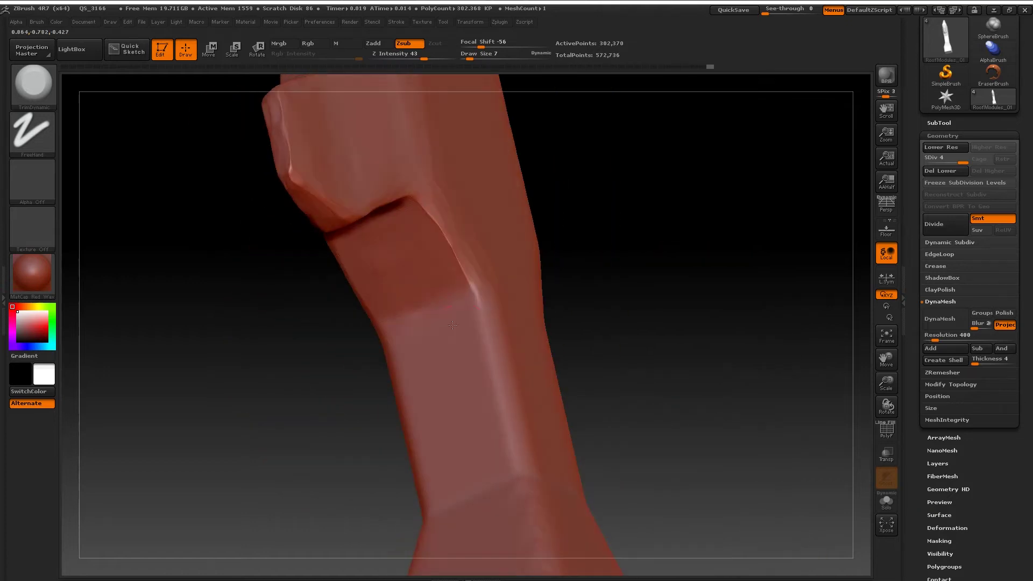
{"action": "key", "text": "ctrl+shift+z"}
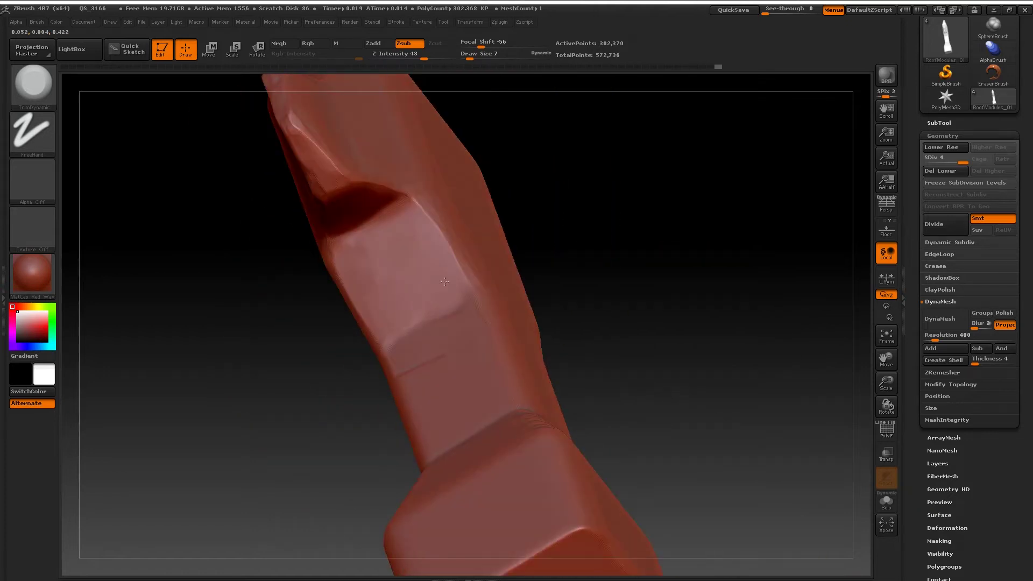
{"action": "key", "text": "ctrl+shift+z"}
{"action": "key", "text": "ctrl+shift+z"}
{"action": "key", "text": "ctrl+shift+z"}
{"action": "key", "text": "ctrl+shift+z"}
{"action": "key", "text": "ctrl+shift+z"}
{"action": "key", "text": "ctrl+shift+z"}
{"action": "key", "text": "ctrl+shift+z"}
{"action": "key", "text": "ctrl+shift+z"}
{"action": "key", "text": "ctrl+shift+z"}
{"action": "key", "text": "ctrl+shift+z"}
{"action": "key", "text": "ctrl+shift+z"}
{"action": "key", "text": "ctrl+shift+z"}
{"action": "key", "text": "ctrl+shift+z"}
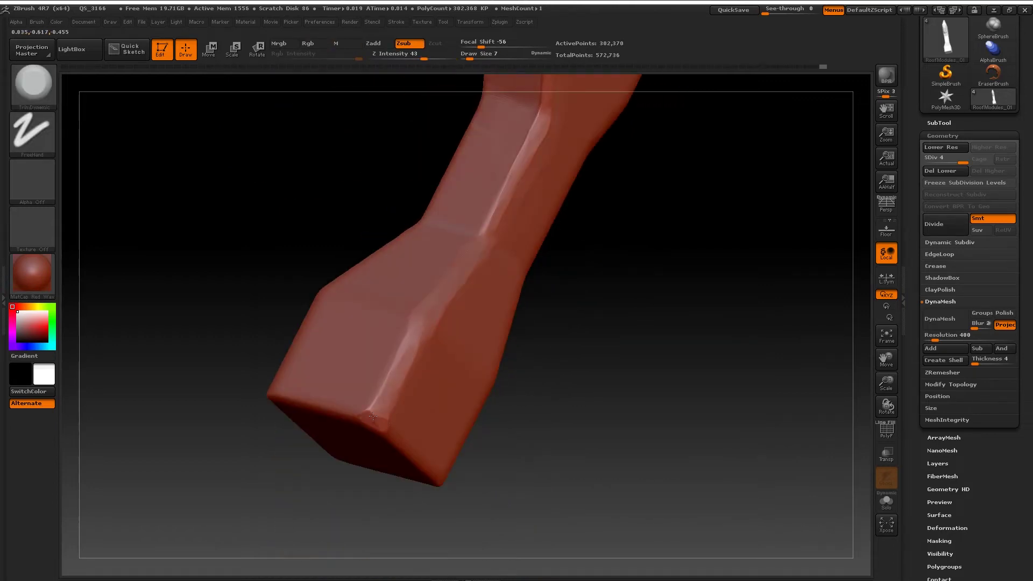
{"action": "key", "text": "ctrl+shift+z"}
{"action": "key", "text": "ctrl+shift+z"}
{"action": "key", "text": "ctrl+shift+z"}
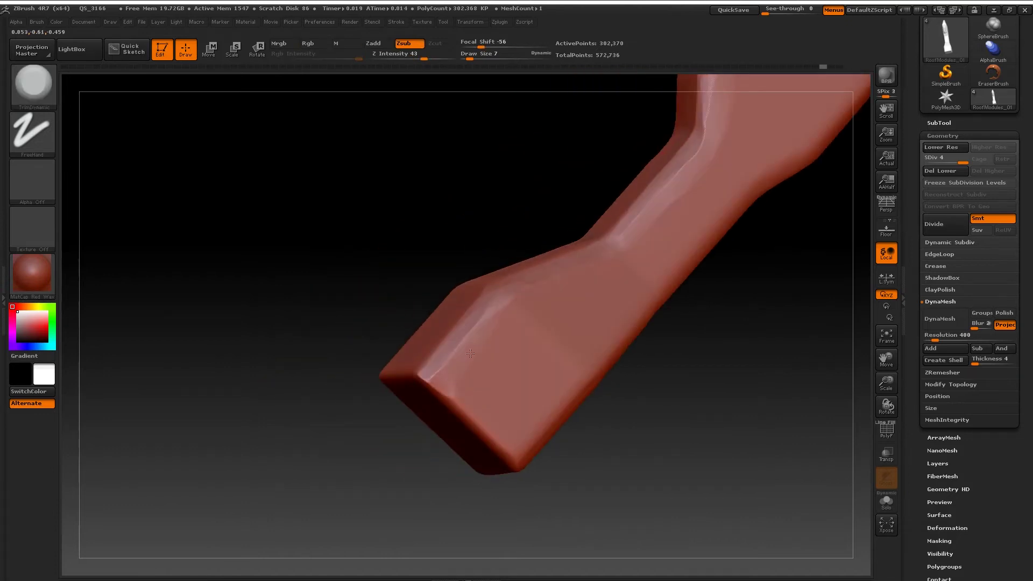
{"action": "key", "text": "ctrl+shift+z"}
{"action": "key", "text": "ctrl+z"}
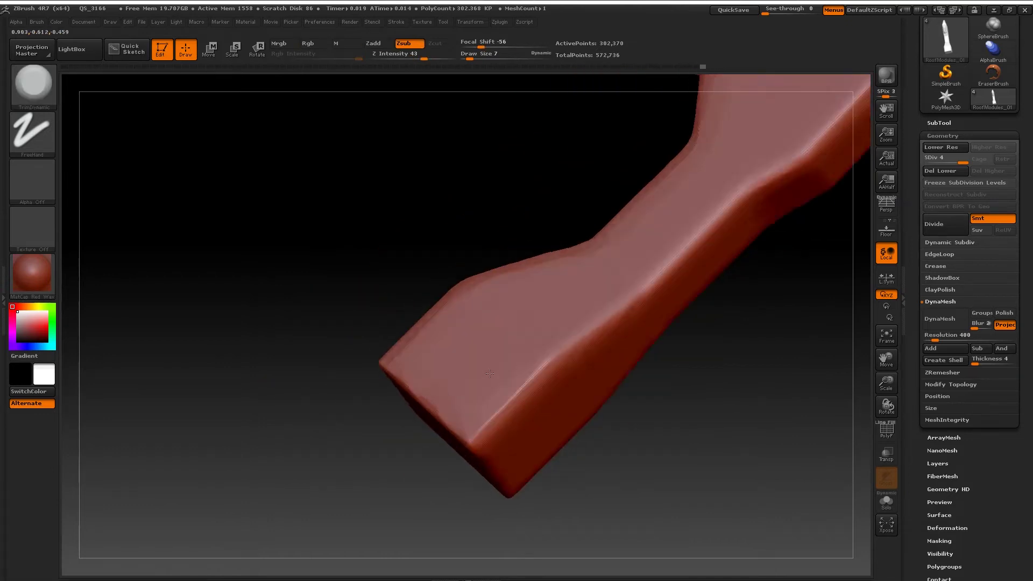
{"action": "key", "text": "ctrl+z"}
{"action": "key", "text": "ctrl+shift+z"}
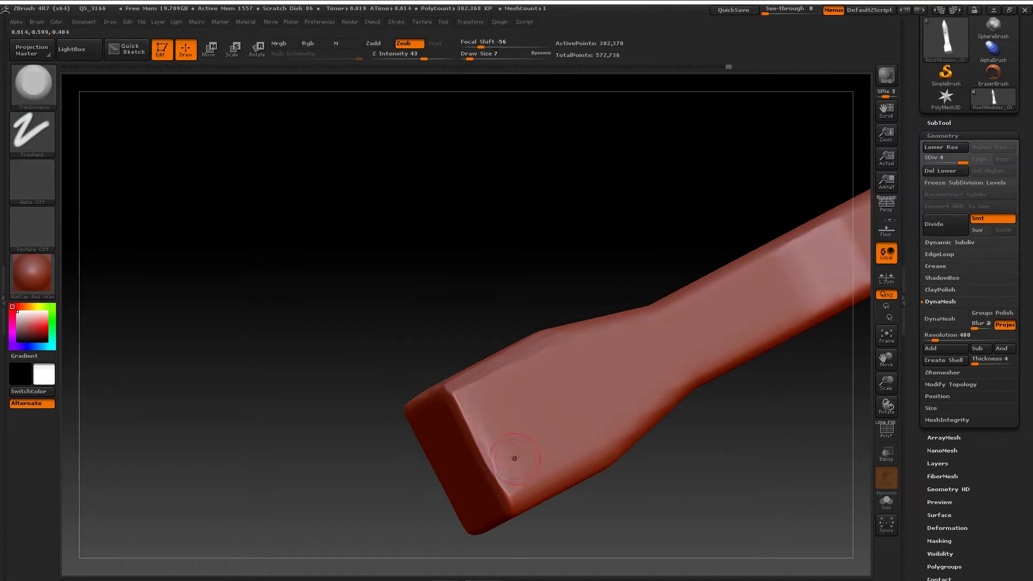
{"action": "mouse_move", "coordinate": [565, 435]}
{"action": "left_mouse_down"}
{"action": "mouse_move", "coordinate": [485, 288]}
{"action": "mouse_move", "coordinate": [553, 297]}
{"action": "mouse_move", "coordinate": [433, 360]}
{"action": "mouse_move", "coordinate": [415, 392]}
{"action": "mouse_move", "coordinate": [422, 346]}
{"action": "mouse_move", "coordinate": [406, 418]}
{"action": "mouse_move", "coordinate": [427, 356]}
{"action": "mouse_move", "coordinate": [415, 341]}
{"action": "mouse_move", "coordinate": [413, 372]}
{"action": "mouse_move", "coordinate": [389, 354]}
{"action": "mouse_move", "coordinate": [385, 452]}
{"action": "left_mouse_up"}
{"action": "left_click_drag", "start_coordinate": [544, 377], "coordinate": [582, 371]}
Flatten the front crease and sharpen the ridge crease beside the notch
{"action": "left_click_drag", "start_coordinate": [401, 335], "coordinate": [496, 340]}
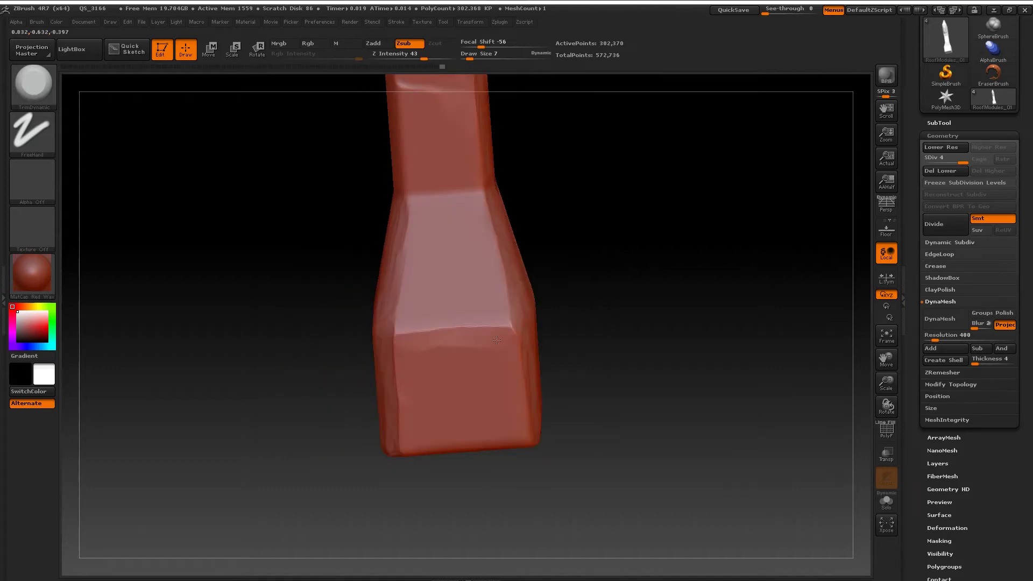
{"action": "mouse_move", "coordinate": [502, 375]}
{"action": "left_mouse_down"}
{"action": "mouse_move", "coordinate": [460, 387]}
{"action": "mouse_move", "coordinate": [461, 377]}
{"action": "left_mouse_up"}
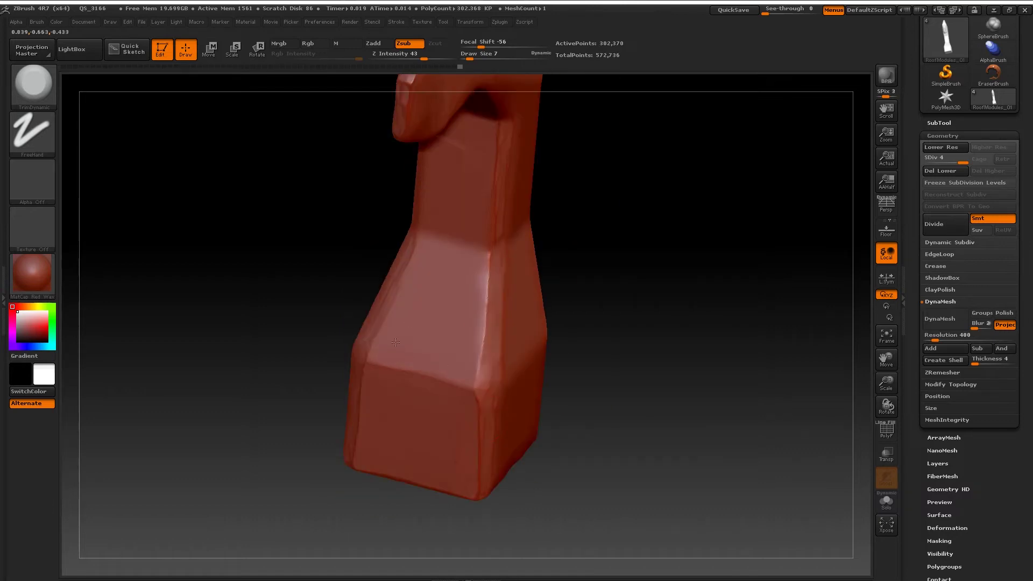
{"action": "left_click_drag", "start_coordinate": [443, 299], "coordinate": [443, 269]}
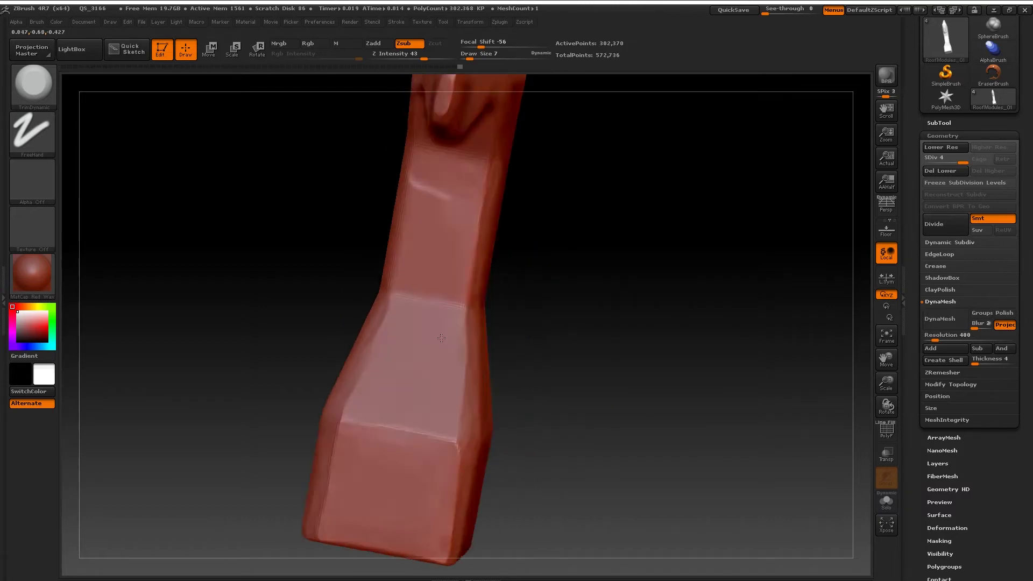
{"action": "mouse_move", "coordinate": [407, 300]}
{"action": "left_mouse_down"}
{"action": "mouse_move", "coordinate": [447, 320]}
{"action": "mouse_move", "coordinate": [455, 268]}
{"action": "mouse_move", "coordinate": [445, 353]}
{"action": "mouse_move", "coordinate": [461, 335]}
{"action": "mouse_move", "coordinate": [473, 386]}
{"action": "mouse_move", "coordinate": [510, 415]}
{"action": "mouse_move", "coordinate": [636, 210]}
{"action": "left_mouse_up"}
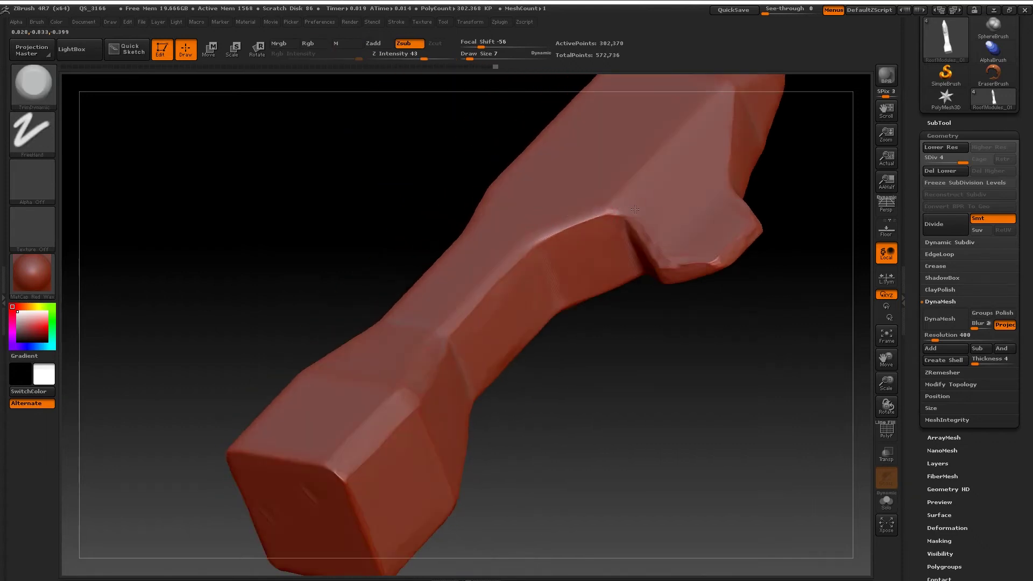
{"action": "mouse_move", "coordinate": [529, 240]}
{"action": "left_mouse_down"}
{"action": "mouse_move", "coordinate": [447, 331]}
{"action": "mouse_move", "coordinate": [456, 342]}
{"action": "left_mouse_up"}
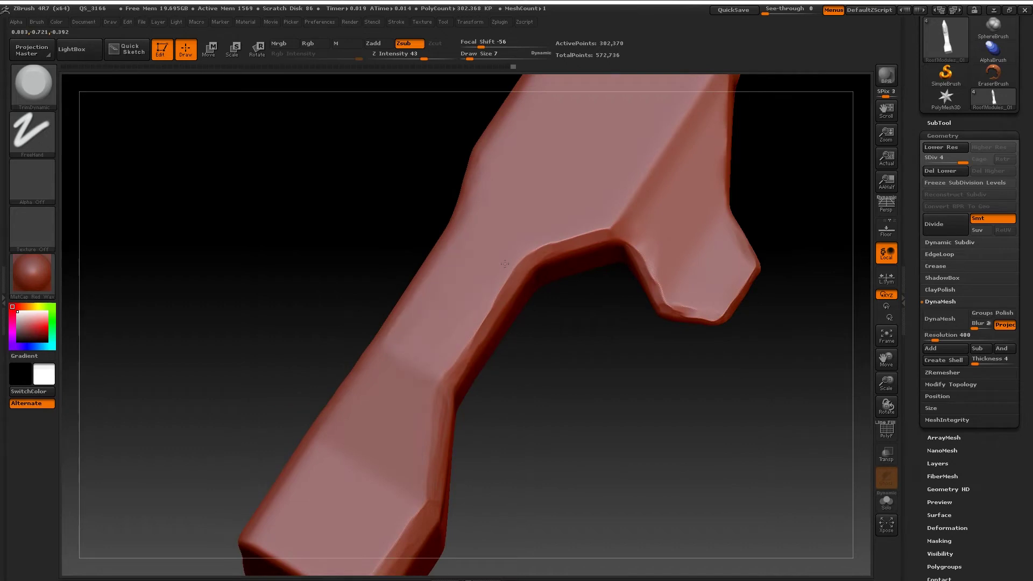
{"action": "mouse_move", "coordinate": [545, 277]}
{"action": "left_mouse_down"}
{"action": "mouse_move", "coordinate": [536, 268]}
{"action": "mouse_move", "coordinate": [511, 349]}
{"action": "left_mouse_up"}
{"action": "left_click_drag", "start_coordinate": [498, 202], "coordinate": [505, 165]}
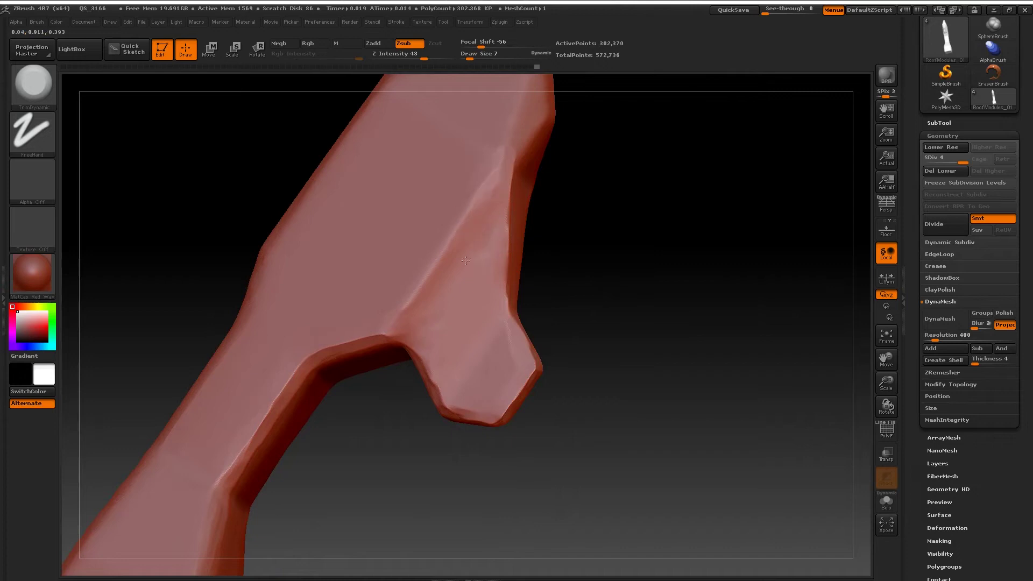
Orbit and pan around the column to inspect the notch from below and the side
{"action": "mouse_move", "coordinate": [486, 272]}
{"action": "left_mouse_down"}
{"action": "mouse_move", "coordinate": [484, 299]}
{"action": "mouse_move", "coordinate": [396, 342]}
{"action": "mouse_move", "coordinate": [416, 300]}
{"action": "left_mouse_up"}
{"action": "left_click_drag", "start_coordinate": [432, 261], "coordinate": [408, 325]}
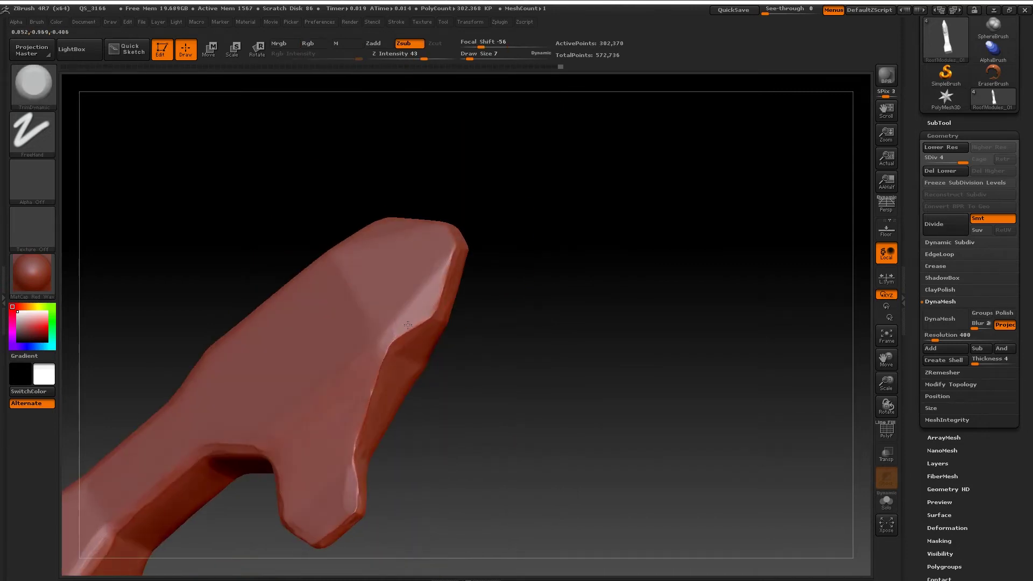
{"action": "mouse_move", "coordinate": [445, 244]}
{"action": "left_mouse_down"}
{"action": "mouse_move", "coordinate": [452, 365]}
{"action": "mouse_move", "coordinate": [408, 276]}
{"action": "mouse_move", "coordinate": [391, 278]}
{"action": "left_mouse_up"}
{"action": "left_click_drag", "start_coordinate": [378, 349], "coordinate": [389, 345]}
{"action": "mouse_move", "coordinate": [317, 298]}
{"action": "left_mouse_down", "text": "alt"}
{"action": "mouse_move", "coordinate": [422, 292]}
{"action": "mouse_move", "coordinate": [373, 340]}
{"action": "mouse_move", "coordinate": [381, 296]}
{"action": "mouse_move", "coordinate": [397, 321]}
{"action": "left_mouse_up", "text": "alt"}
{"action": "left_click_drag", "start_coordinate": [376, 310], "coordinate": [382, 279]}
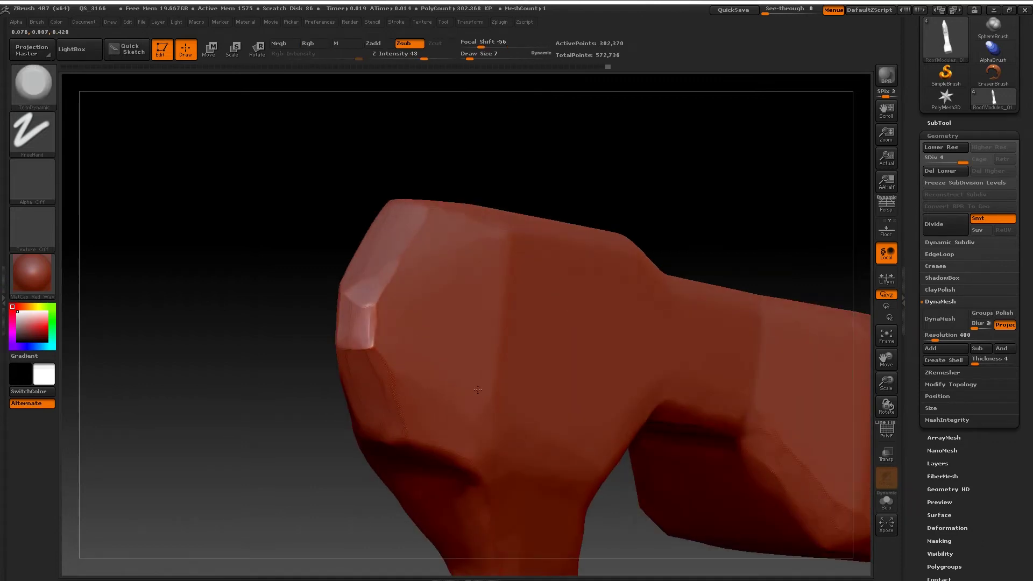
{"action": "key", "text": "f"}
{"action": "mouse_move", "coordinate": [448, 237]}
{"action": "left_mouse_down"}
{"action": "mouse_move", "coordinate": [431, 351]}
{"action": "mouse_move", "coordinate": [379, 241]}
{"action": "left_mouse_up"}
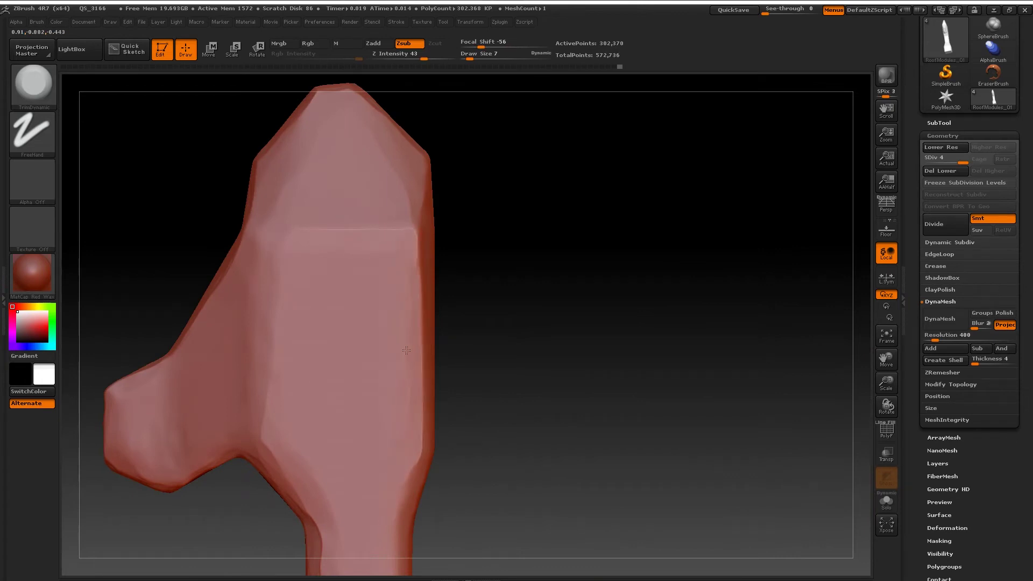
{"action": "left_click_drag", "start_coordinate": [406, 350], "coordinate": [366, 163]}
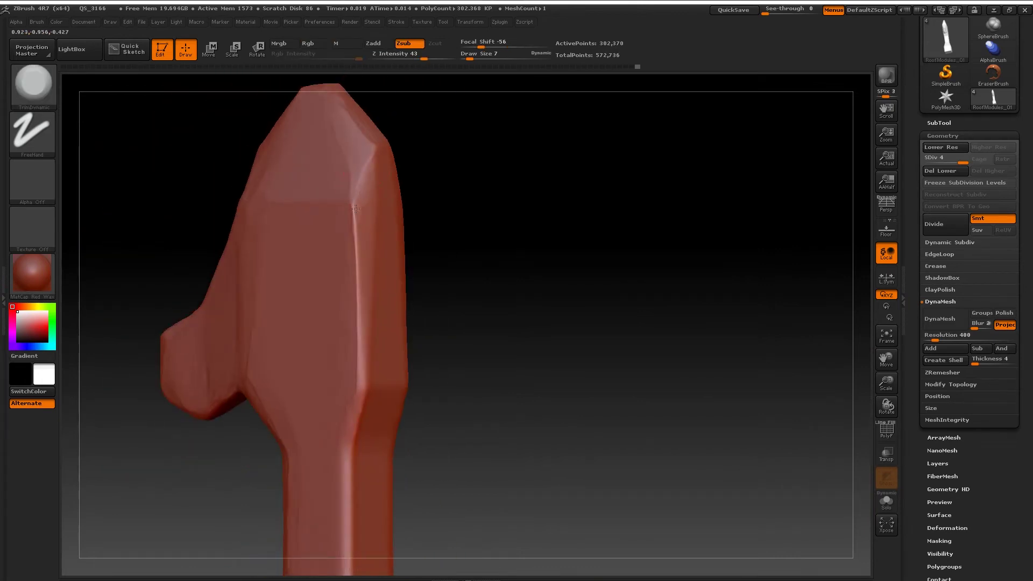
{"action": "mouse_move", "coordinate": [358, 213]}
{"action": "left_mouse_down"}
{"action": "mouse_move", "coordinate": [359, 396]}
{"action": "mouse_move", "coordinate": [366, 313]}
{"action": "left_mouse_up"}
{"action": "left_click_drag", "start_coordinate": [389, 237], "coordinate": [377, 209]}
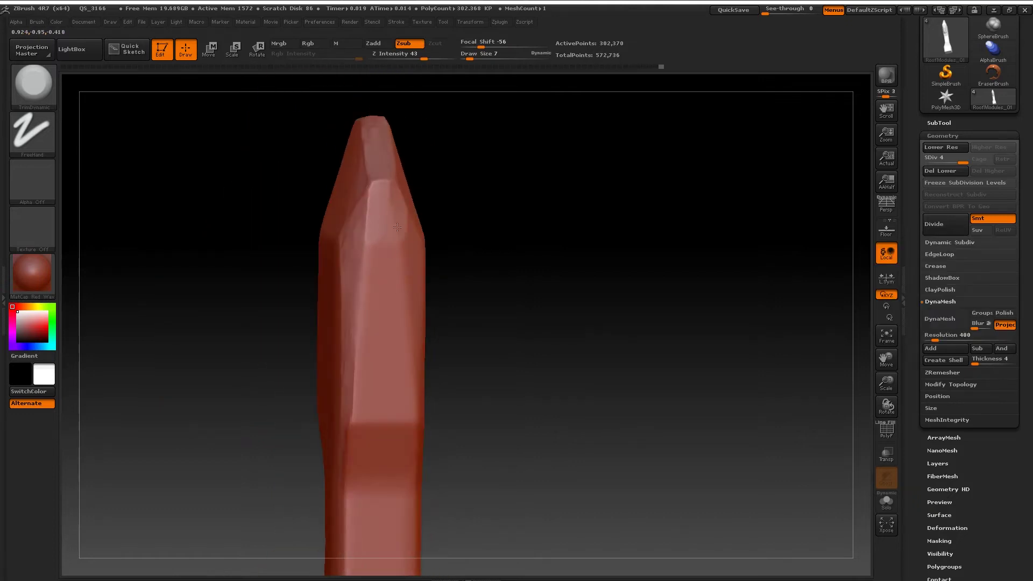
{"action": "left_click_drag", "start_coordinate": [402, 364], "coordinate": [432, 338]}
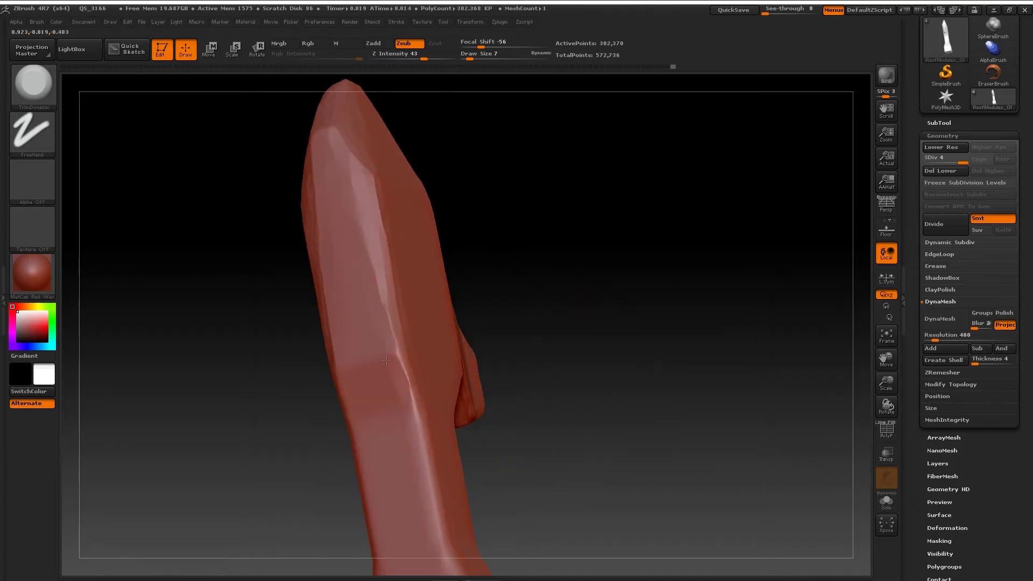
{"action": "mouse_move", "coordinate": [393, 395]}
{"action": "left_mouse_down"}
{"action": "mouse_move", "coordinate": [409, 372]}
{"action": "mouse_move", "coordinate": [475, 354]}
{"action": "mouse_move", "coordinate": [409, 344]}
{"action": "mouse_move", "coordinate": [416, 390]}
{"action": "left_mouse_up"}
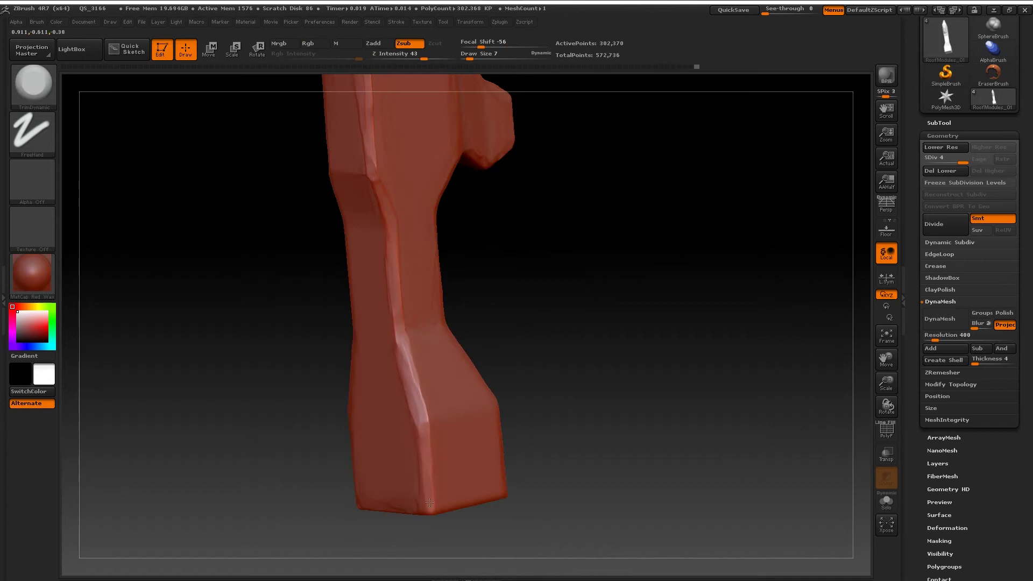
{"action": "left_click_drag", "start_coordinate": [430, 503], "coordinate": [421, 343]}
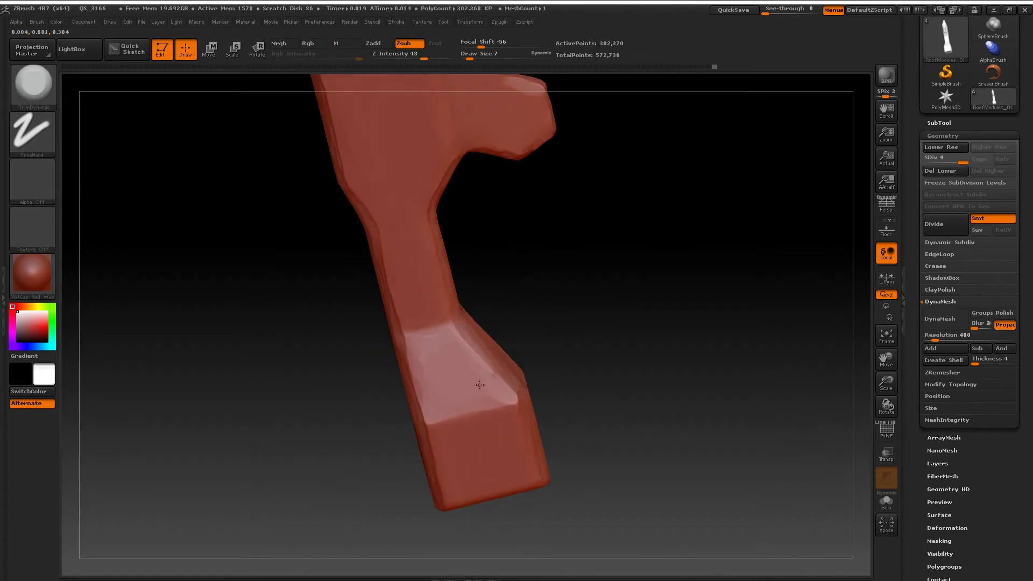
{"action": "left_click_drag", "start_coordinate": [440, 375], "coordinate": [415, 392], "text": "shift"}
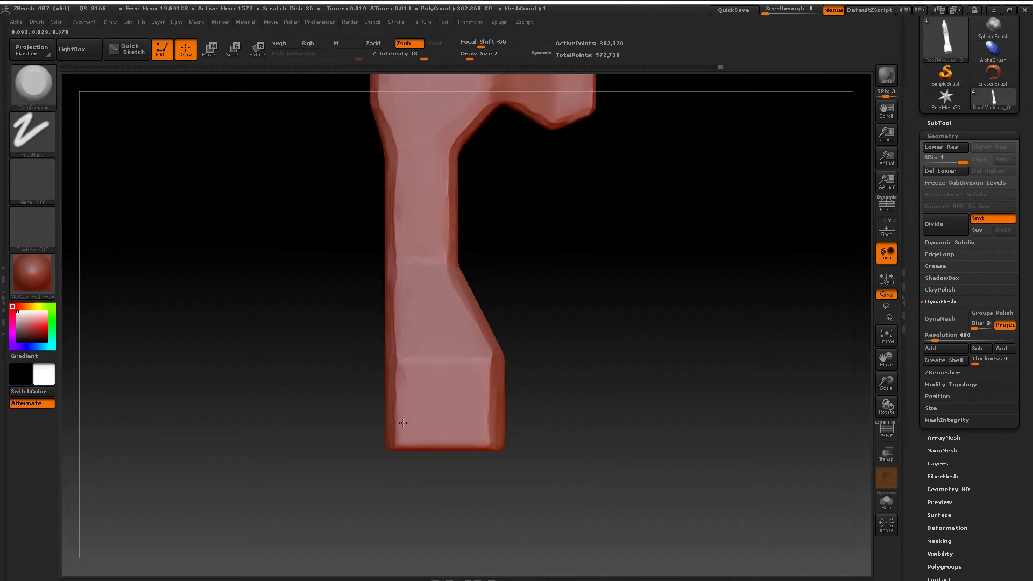
{"action": "left_click_drag", "start_coordinate": [466, 365], "coordinate": [345, 388]}
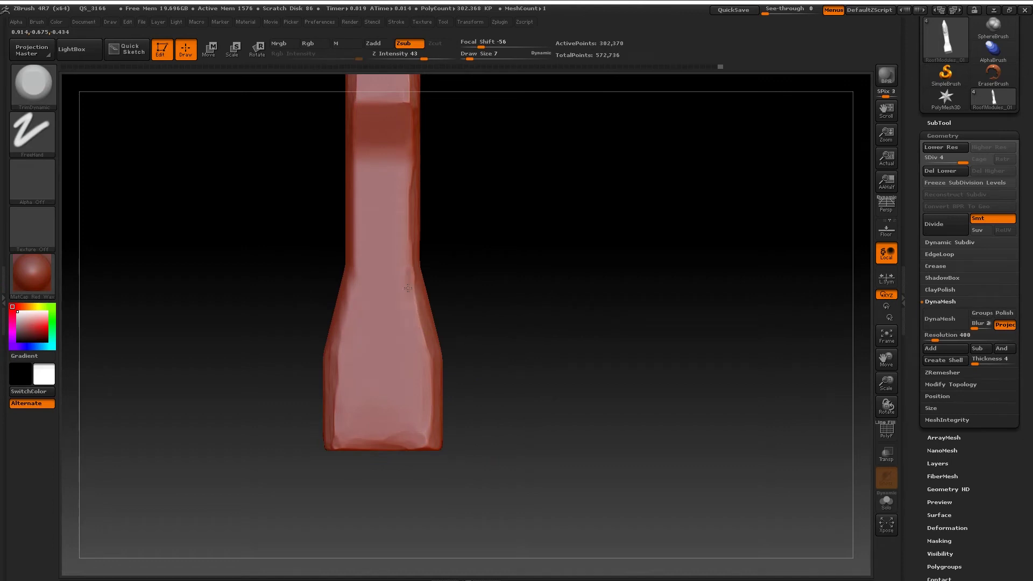
{"action": "left_click_drag", "start_coordinate": [404, 299], "coordinate": [359, 443]}
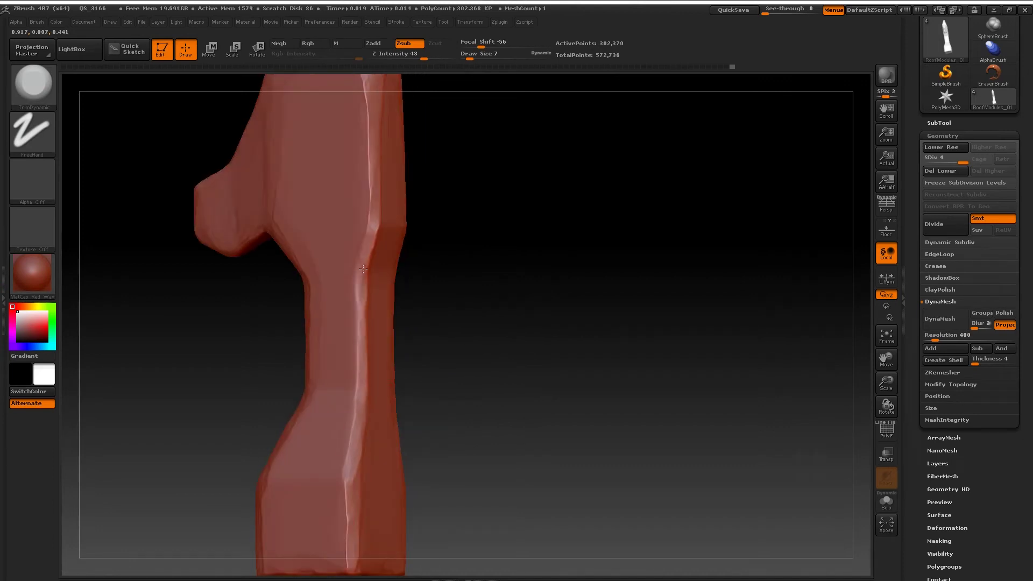
{"action": "left_click_drag", "start_coordinate": [366, 269], "coordinate": [373, 323], "text": "shift"}
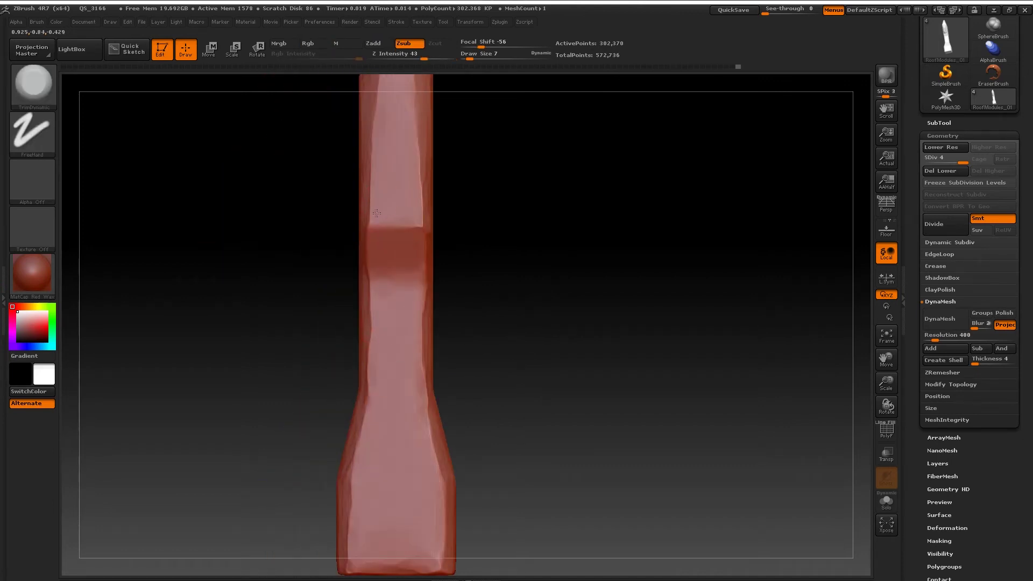
{"action": "mouse_move", "coordinate": [394, 197]}
{"action": "left_mouse_down"}
{"action": "mouse_move", "coordinate": [492, 328]}
{"action": "mouse_move", "coordinate": [393, 282]}
{"action": "left_mouse_up"}
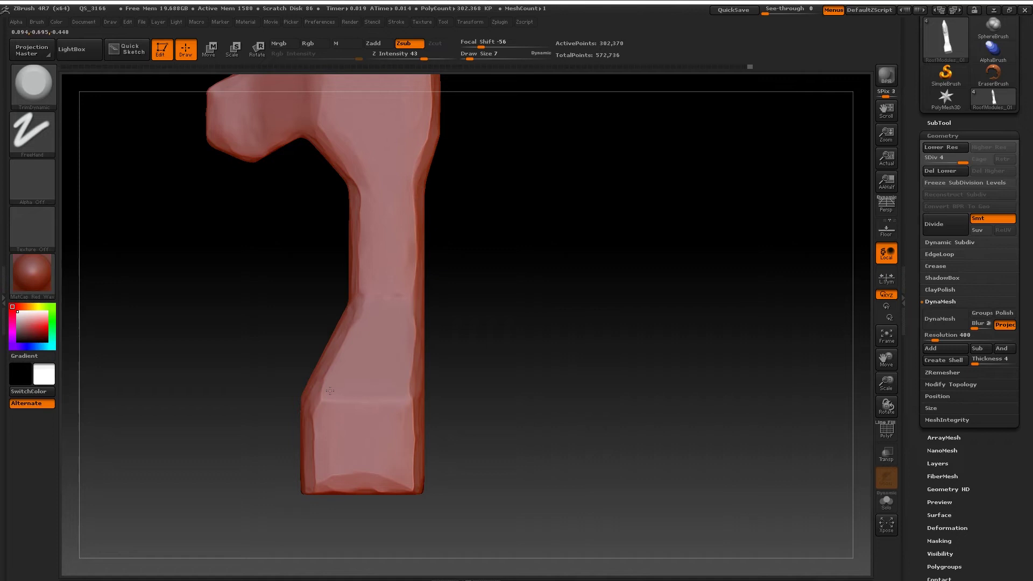
{"action": "mouse_move", "coordinate": [447, 242]}
{"action": "left_mouse_down"}
{"action": "mouse_move", "coordinate": [494, 335]}
{"action": "mouse_move", "coordinate": [463, 341]}
{"action": "mouse_move", "coordinate": [422, 316]}
{"action": "mouse_move", "coordinate": [377, 398]}
{"action": "mouse_move", "coordinate": [428, 368]}
{"action": "mouse_move", "coordinate": [403, 330]}
{"action": "mouse_move", "coordinate": [443, 314]}
{"action": "mouse_move", "coordinate": [434, 286]}
{"action": "mouse_move", "coordinate": [382, 350]}
{"action": "mouse_move", "coordinate": [473, 401]}
{"action": "mouse_move", "coordinate": [452, 261]}
{"action": "mouse_move", "coordinate": [411, 382]}
{"action": "mouse_move", "coordinate": [468, 301]}
{"action": "mouse_move", "coordinate": [446, 323]}
{"action": "mouse_move", "coordinate": [449, 341]}
{"action": "mouse_move", "coordinate": [463, 328]}
{"action": "mouse_move", "coordinate": [442, 301]}
{"action": "mouse_move", "coordinate": [474, 312]}
{"action": "mouse_move", "coordinate": [508, 353]}
{"action": "mouse_move", "coordinate": [484, 333]}
{"action": "left_mouse_up"}
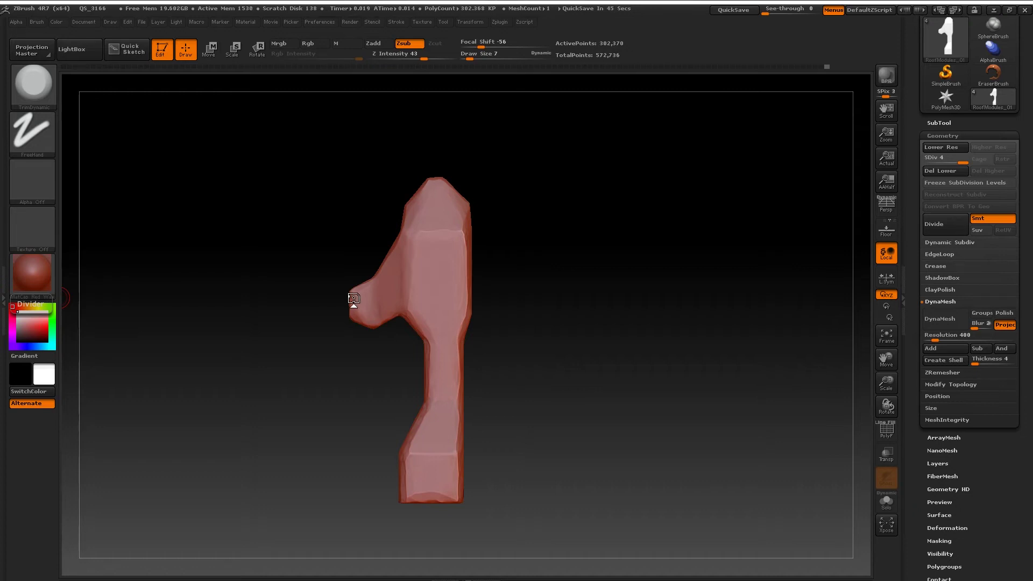
Try a vertical Slash3 groove on the post, then undo it
{"action": "scroll", "coordinate": [454, 265], "scroll_direction": "up", "scroll_amount": 5}
{"action": "key", "text": "b"}
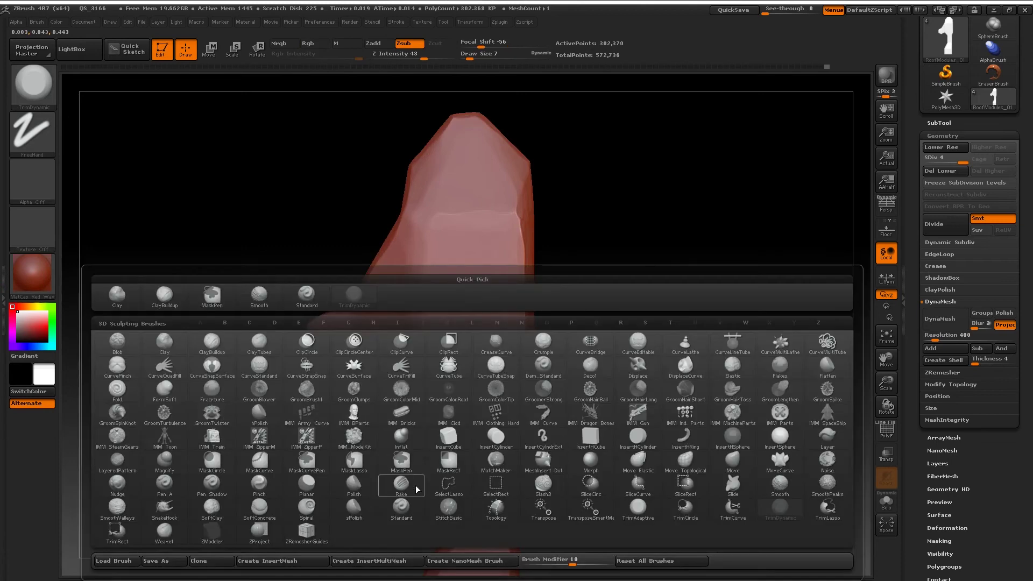
{"action": "key", "text": "s"}
{"action": "key", "text": "l"}
{"action": "left_click_drag", "start_coordinate": [442, 236], "coordinate": [442, 303]}
{"action": "key", "text": "ctrl+z"}
Test a Celtic knot mask on the post at lower intensity, then clear it
{"action": "key", "text": "bracketleft"}
{"action": "key", "text": "bracketleft"}
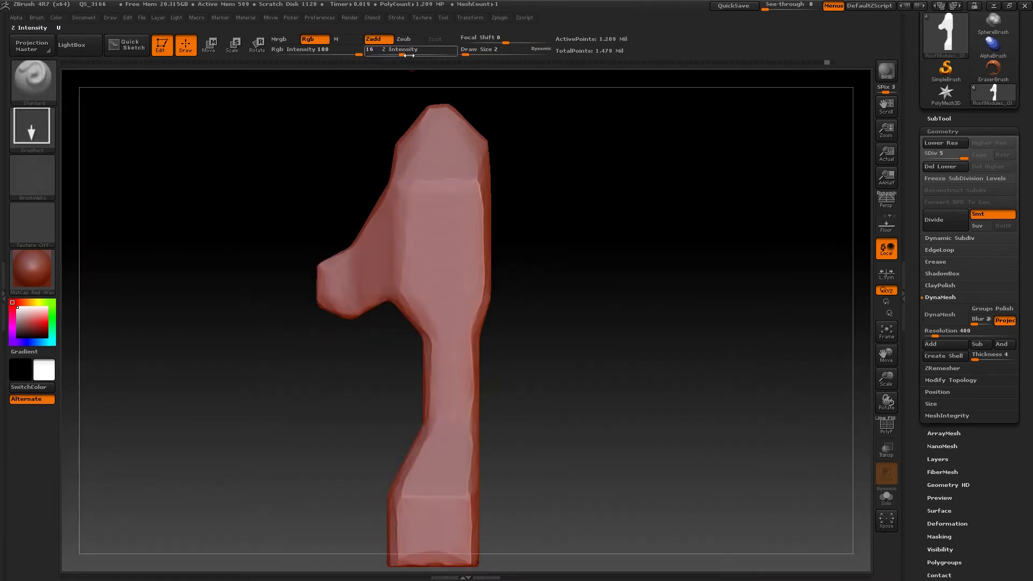
{"action": "left_click_drag", "start_coordinate": [430, 53], "coordinate": [408, 53]}
{"action": "mouse_move", "coordinate": [440, 237]}
{"action": "left_mouse_down"}
{"action": "mouse_move", "coordinate": [442, 271]}
{"action": "mouse_move", "coordinate": [427, 262]}
{"action": "left_mouse_up"}
{"action": "key", "text": "ctrl+z"}
{"action": "key", "text": "ctrl+shift+z"}
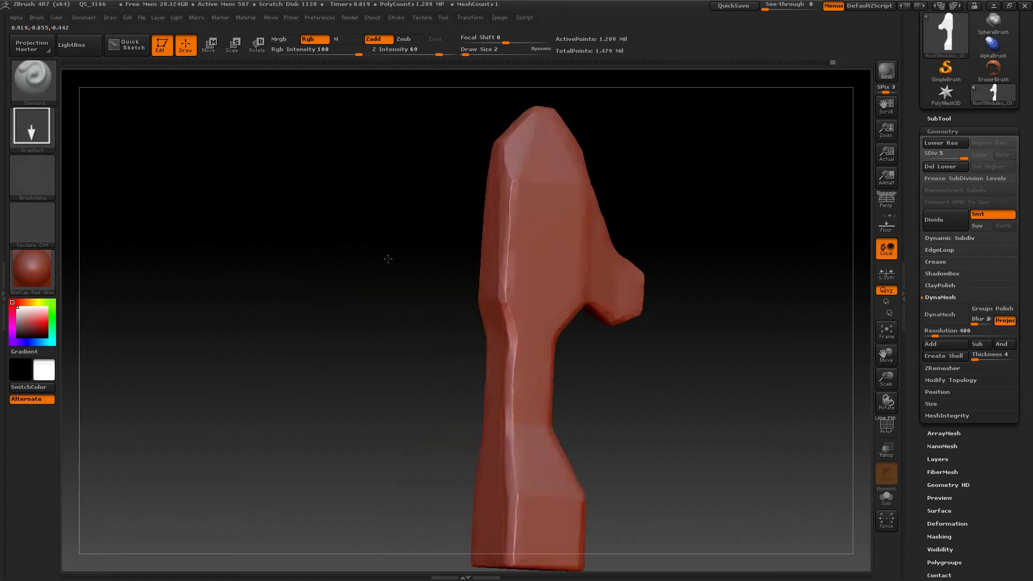
{"action": "left_click_drag", "start_coordinate": [521, 271], "coordinate": [524, 281]}
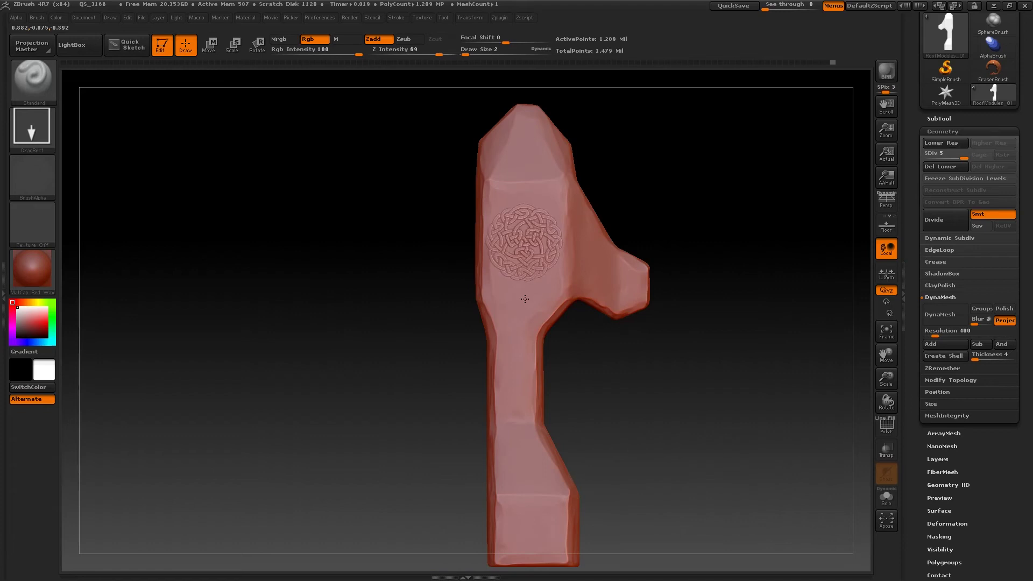
{"action": "left_click_drag", "start_coordinate": [673, 286], "coordinate": [448, 312]}
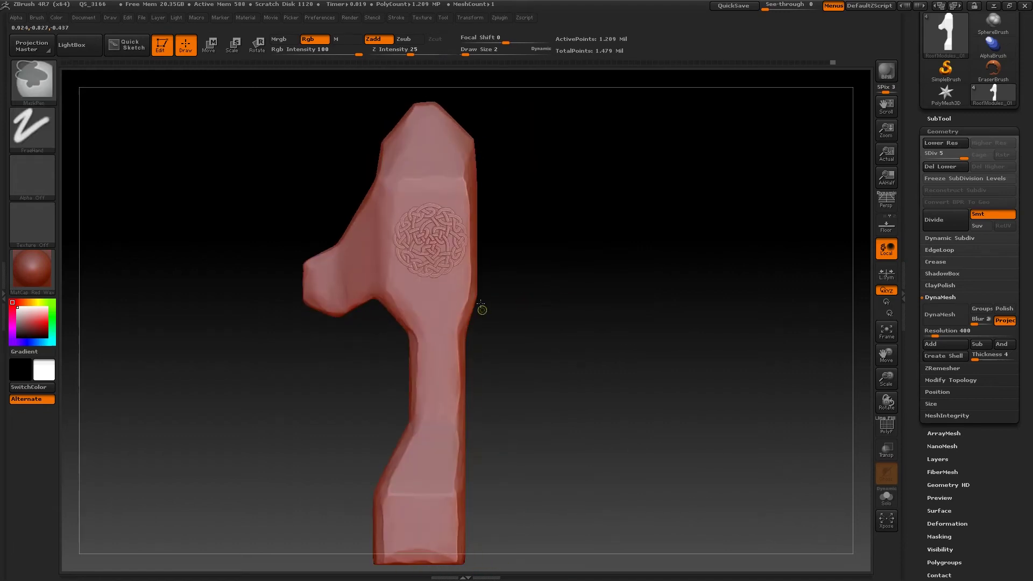
{"action": "right_click_drag", "start_coordinate": [448, 312], "coordinate": [491, 332], "text": "ctrl"}
{"action": "left_click_drag", "start_coordinate": [491, 331], "coordinate": [538, 334]}
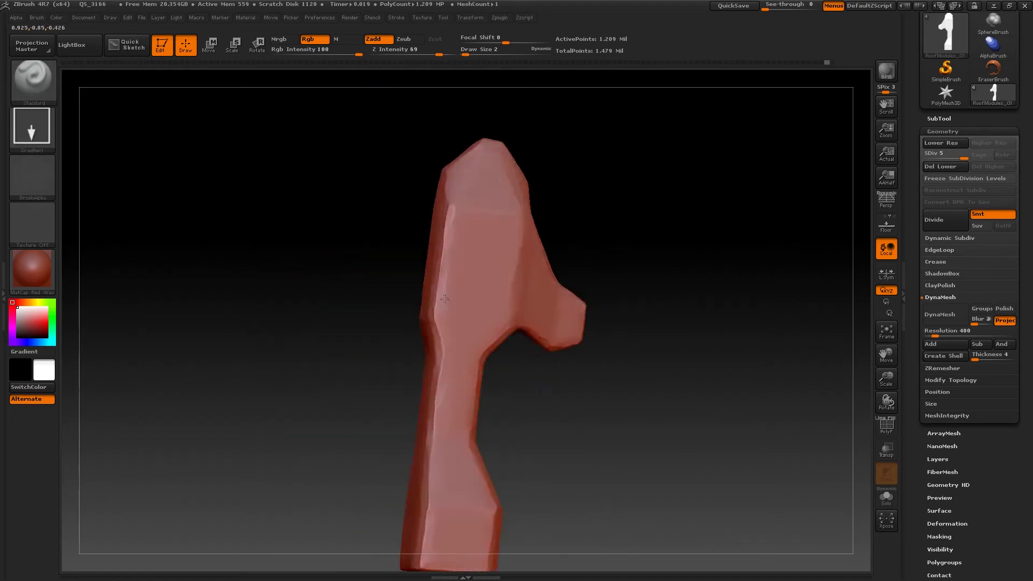
Try a square Alpha 28 DragRect stamp on the post, then undo it
{"action": "left_click", "coordinate": [32, 175]}
{"action": "left_click", "coordinate": [439, 266]}
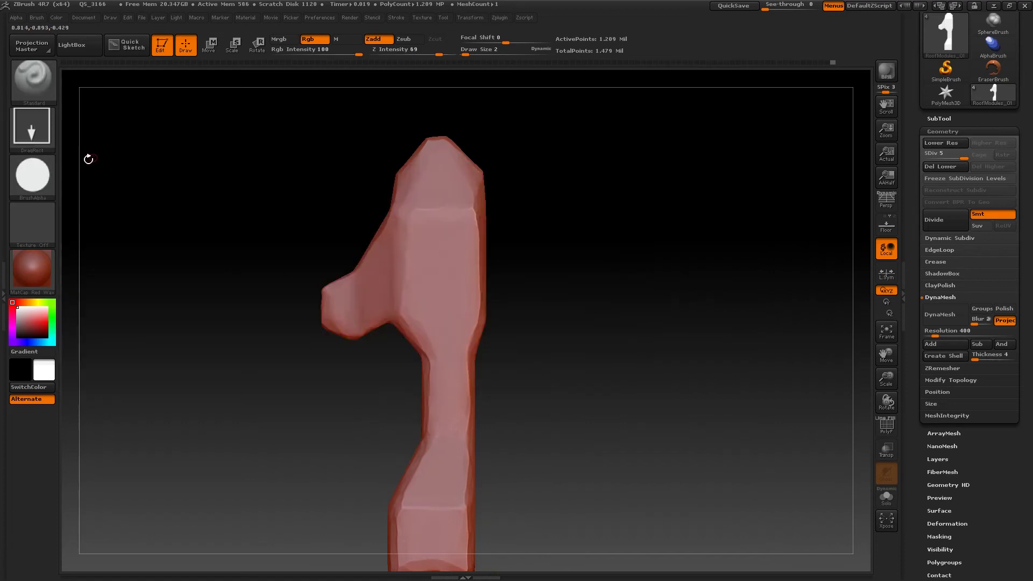
{"action": "left_click", "coordinate": [32, 175]}
{"action": "left_click", "coordinate": [426, 286]}
{"action": "left_click_drag", "start_coordinate": [426, 287], "coordinate": [447, 269]}
{"action": "key", "text": "ctrl+z"}
Test a soft round stamp on the post, then undo it
{"action": "left_click", "coordinate": [32, 175]}
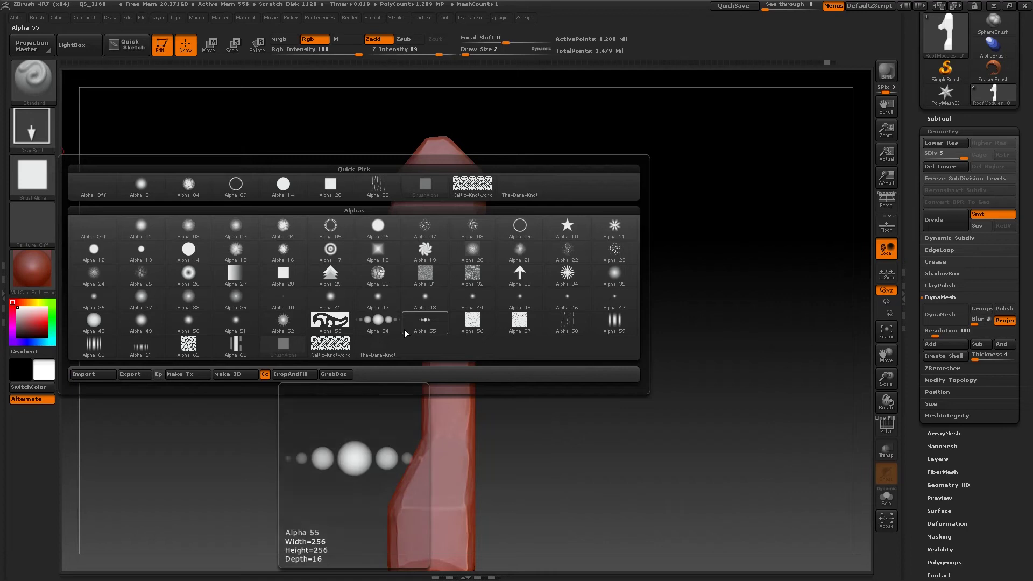
{"action": "left_click", "coordinate": [398, 328]}
{"action": "left_click_drag", "start_coordinate": [438, 264], "coordinate": [447, 269]}
{"action": "key", "text": "ctrl+z"}
{"action": "left_click_drag", "start_coordinate": [539, 323], "coordinate": [445, 304]}
Raise a round Alpha 14 disc on the post's upper face
{"action": "left_click", "coordinate": [32, 175]}
{"action": "mouse_move", "coordinate": [283, 187]}
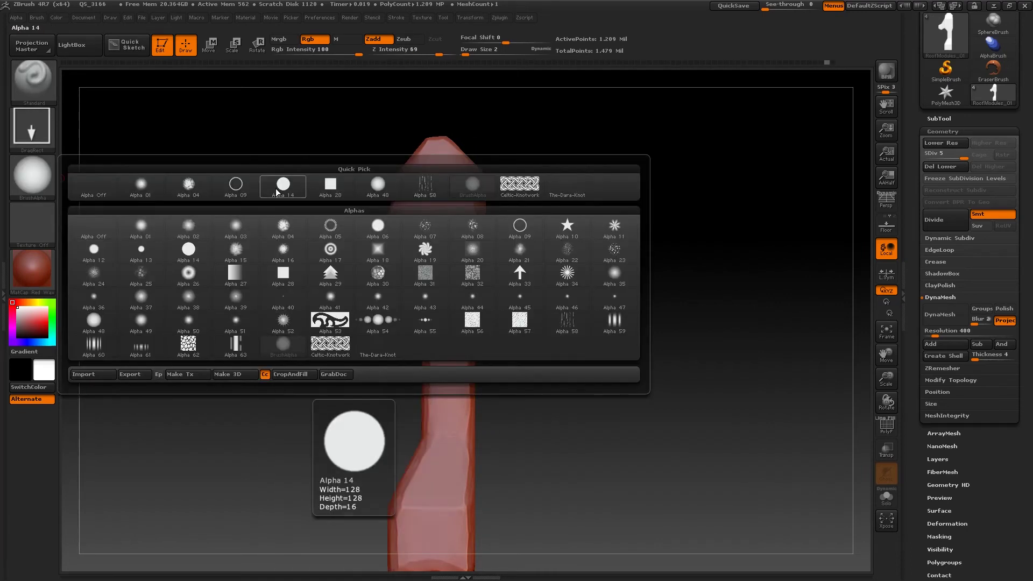
{"action": "left_click", "coordinate": [188, 249]}
{"action": "left_click_drag", "start_coordinate": [444, 263], "coordinate": [448, 356]}
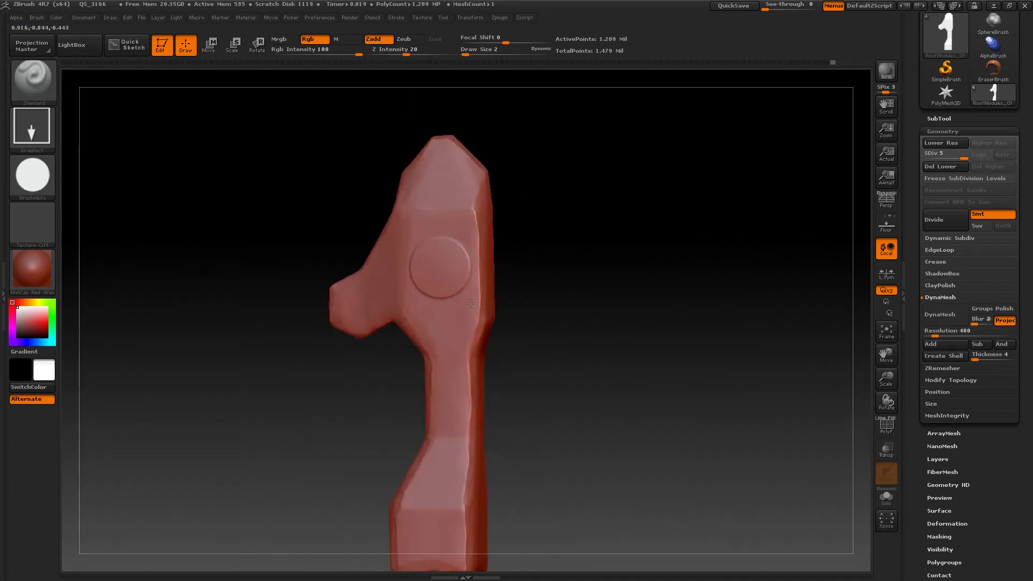
{"action": "key", "text": "ctrl"}
{"action": "mouse_move", "coordinate": [457, 316]}
{"action": "left_mouse_down"}
{"action": "mouse_move", "coordinate": [396, 282]}
{"action": "mouse_move", "coordinate": [521, 269]}
{"action": "mouse_move", "coordinate": [521, 304]}
{"action": "mouse_move", "coordinate": [620, 298]}
{"action": "mouse_move", "coordinate": [466, 274]}
{"action": "left_mouse_up"}
{"action": "key", "text": "ctrl+z"}
{"action": "key", "text": "ctrl+z"}
{"action": "key", "text": "ctrl+shift+z"}
{"action": "key", "text": "ctrl+shift+z"}
{"action": "mouse_move", "coordinate": [450, 288]}
{"action": "left_mouse_down"}
{"action": "mouse_move", "coordinate": [502, 273]}
{"action": "mouse_move", "coordinate": [544, 325]}
{"action": "mouse_move", "coordinate": [511, 316]}
{"action": "left_mouse_up"}
Press the Celtic-Knotwork alpha into the disc with higher Z Intensity
{"action": "key", "text": "b"}
{"action": "left_click", "coordinate": [50, 184]}
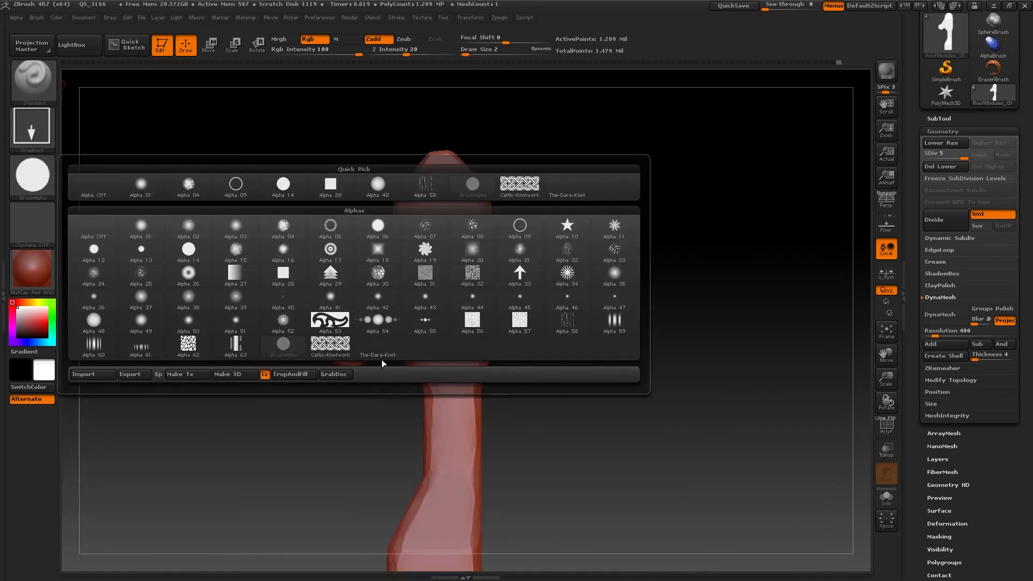
{"action": "left_click", "coordinate": [378, 345]}
{"action": "mouse_move", "coordinate": [673, 323]}
{"action": "left_mouse_down", "text": "alt"}
{"action": "mouse_move", "coordinate": [672, 243]}
{"action": "mouse_move", "coordinate": [662, 253]}
{"action": "left_mouse_up", "text": "alt"}
{"action": "left_click_drag", "start_coordinate": [406, 54], "coordinate": [431, 54]}
{"action": "left_click_drag", "start_coordinate": [406, 290], "coordinate": [442, 328]}
{"action": "mouse_move", "coordinate": [673, 290]}
{"action": "left_mouse_down"}
{"action": "mouse_move", "coordinate": [405, 290]}
{"action": "mouse_move", "coordinate": [406, 360]}
{"action": "left_mouse_up"}
{"action": "mouse_move", "coordinate": [672, 323]}
{"action": "left_mouse_down"}
{"action": "mouse_move", "coordinate": [538, 350]}
{"action": "mouse_move", "coordinate": [472, 410]}
{"action": "left_mouse_up"}
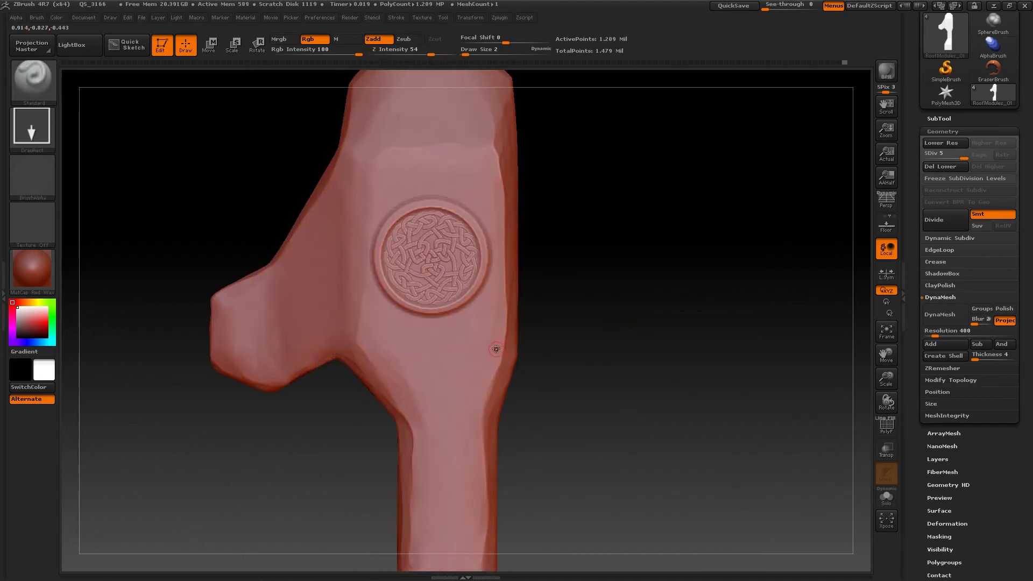
Try a ring stamp below the medallion, undo it, and lower the intensity
{"action": "key", "text": "b"}
{"action": "left_click", "coordinate": [32, 175]}
{"action": "left_click", "coordinate": [226, 178]}
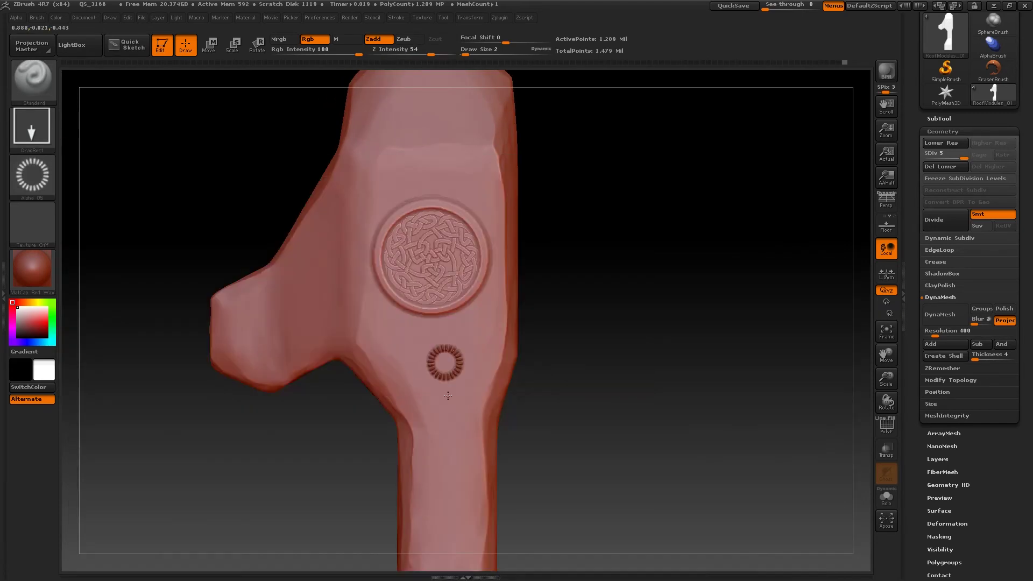
{"action": "key", "text": "shift+d"}
{"action": "key", "text": "d"}
{"action": "left_click_drag", "start_coordinate": [438, 368], "coordinate": [469, 371]}
{"action": "key", "text": "ctrl+z"}
{"action": "key", "text": "ctrl+z"}
{"action": "left_click_drag", "start_coordinate": [434, 286], "coordinate": [474, 291]}
{"action": "key", "text": "ctrl+z"}
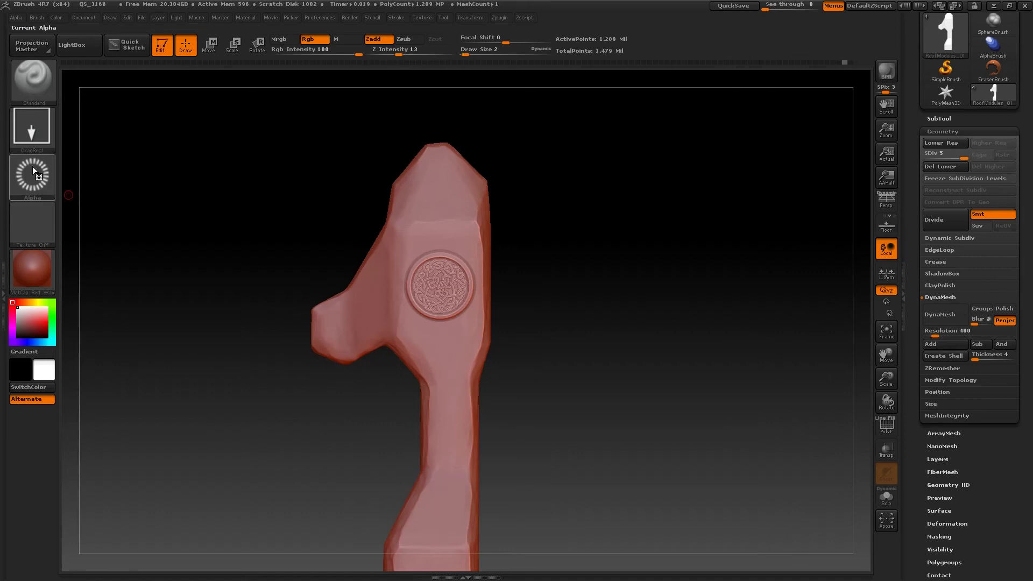
Stamp a Celtic knot strip down the shaft below the medallion, after trying Alpha 59
{"action": "left_click", "coordinate": [33, 174]}
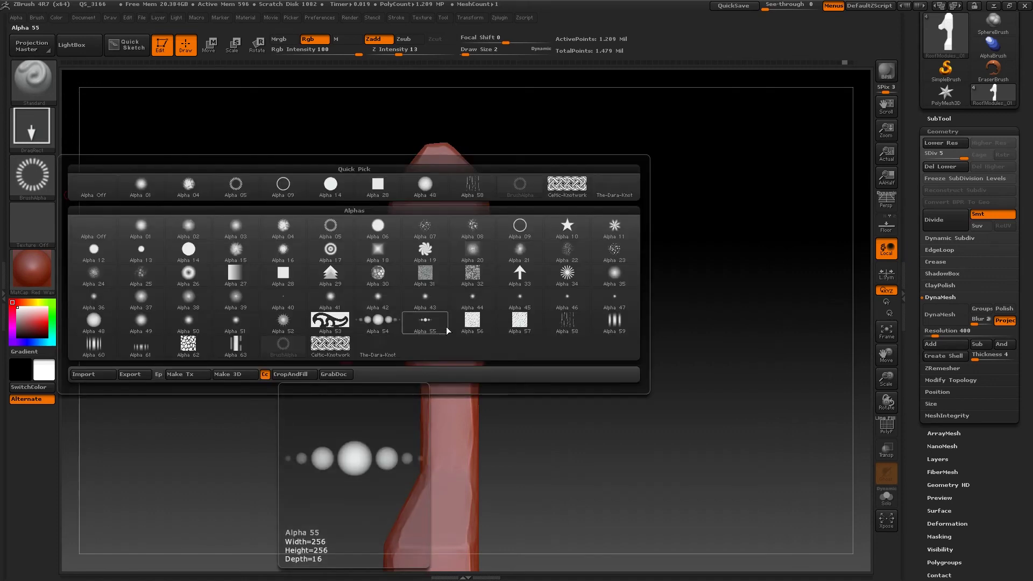
{"action": "left_click", "coordinate": [615, 321]}
{"action": "left_click", "coordinate": [32, 175]}
{"action": "left_click", "coordinate": [445, 346]}
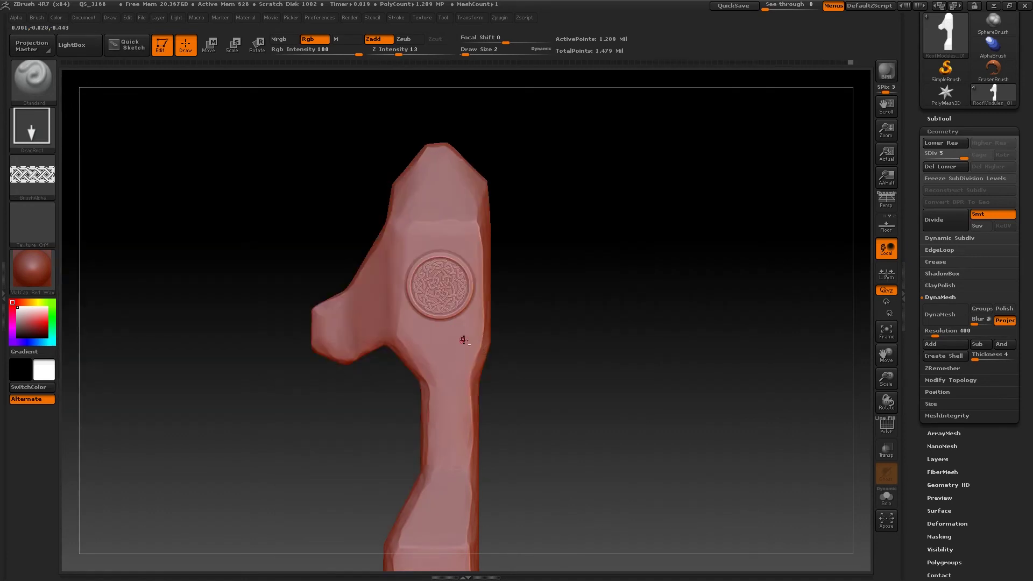
{"action": "left_click_drag", "start_coordinate": [448, 333], "coordinate": [462, 351]}
{"action": "mouse_move", "coordinate": [457, 289]}
{"action": "left_mouse_down"}
{"action": "mouse_move", "coordinate": [446, 356]}
{"action": "mouse_move", "coordinate": [442, 299]}
{"action": "left_mouse_up"}
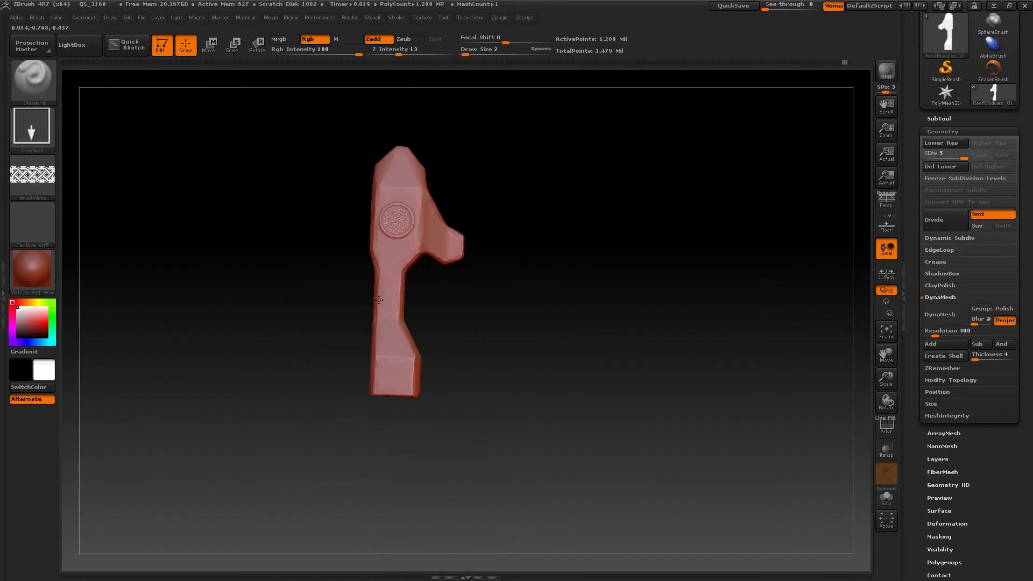
{"action": "key", "text": "f"}
{"action": "key", "text": "b"}
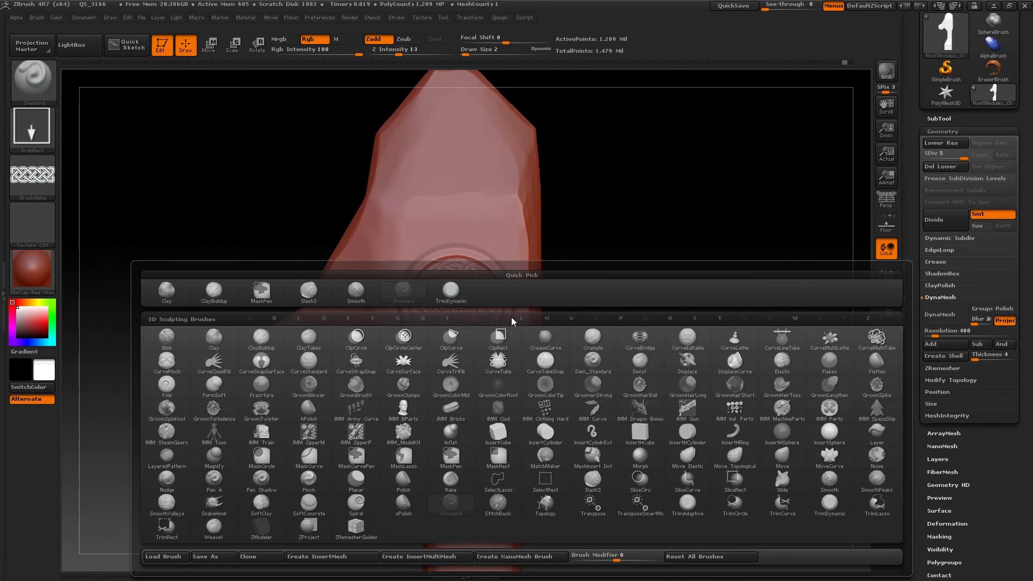
Test a Slash3 stroke on the post, then undo it
{"action": "key", "text": "s"}
{"action": "key", "text": "l"}
{"action": "left_click_drag", "start_coordinate": [454, 238], "coordinate": [431, 226]}
{"action": "key", "text": "ctrl+z"}
With Dots stroke and LazyMouse on, cut a Zsub scratch across the medallion
{"action": "left_click", "coordinate": [32, 127]}
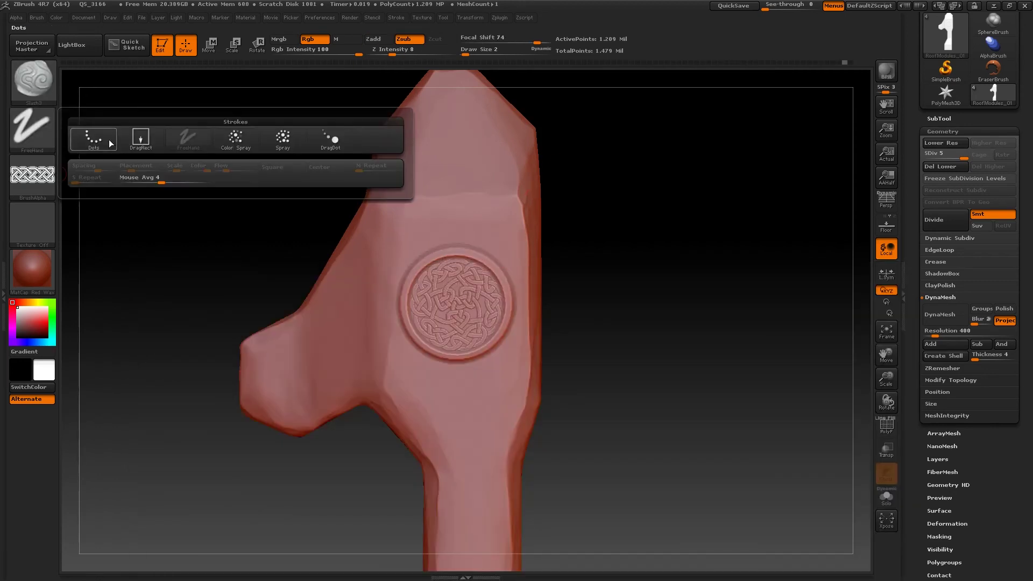
{"action": "left_click", "coordinate": [110, 142]}
{"action": "left_click", "coordinate": [396, 17]}
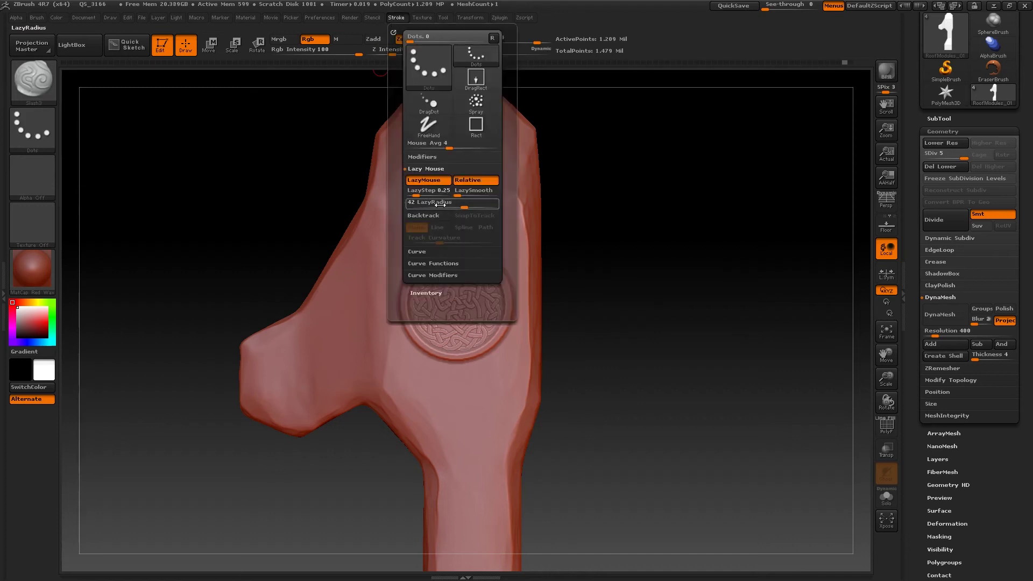
{"action": "key", "text": "ctrl"}
{"action": "mouse_move", "coordinate": [491, 249]}
{"action": "left_mouse_down"}
{"action": "mouse_move", "coordinate": [473, 277]}
{"action": "mouse_move", "coordinate": [545, 277]}
{"action": "left_mouse_up"}
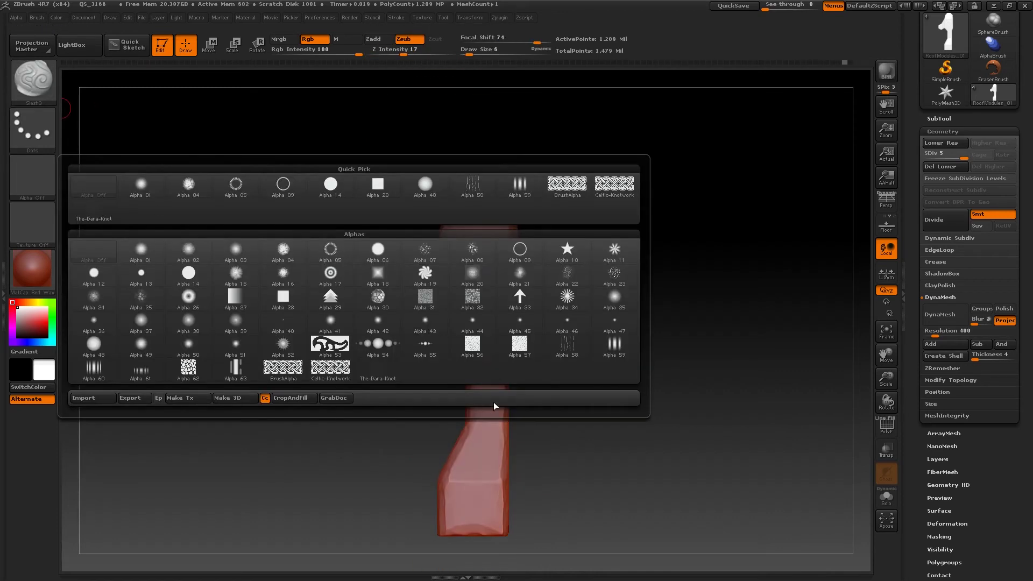
{"action": "key", "text": "ctrl"}
Inspect the scratched post from several angles and pick the TrimDynamic brush
{"action": "right_click_drag", "start_coordinate": [487, 325], "coordinate": [481, 253], "text": "ctrl"}
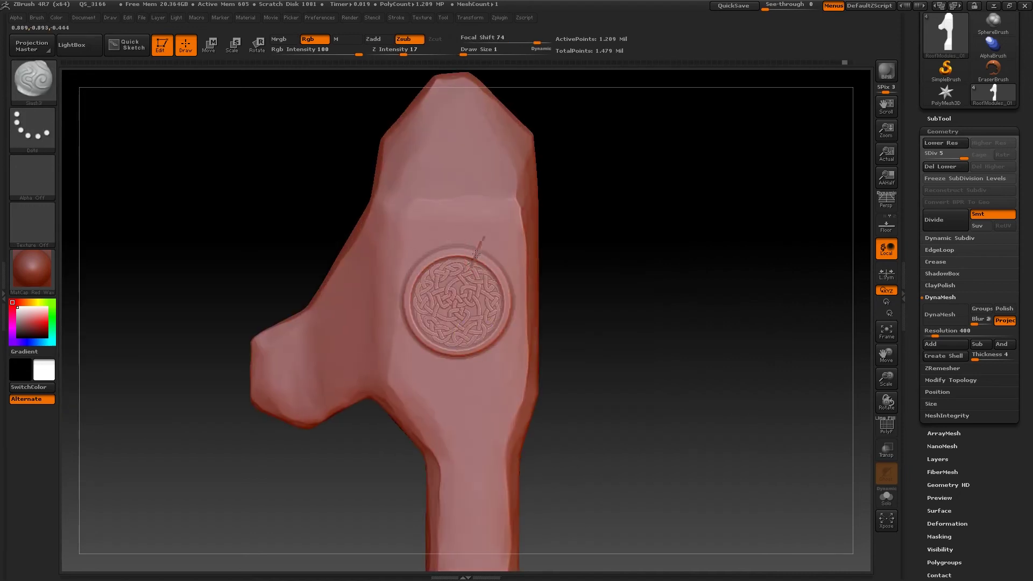
{"action": "mouse_move", "coordinate": [495, 251]}
{"action": "right_mouse_down", "text": "ctrl"}
{"action": "mouse_move", "coordinate": [481, 295]}
{"action": "mouse_move", "coordinate": [541, 240]}
{"action": "right_mouse_up", "text": "ctrl"}
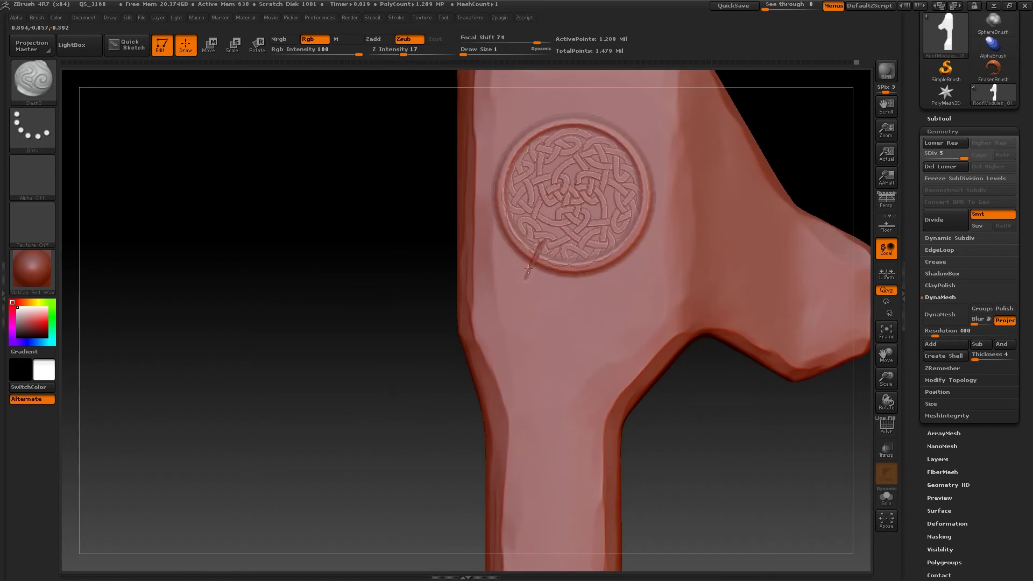
{"action": "mouse_move", "coordinate": [517, 299]}
{"action": "right_mouse_down", "text": "ctrl"}
{"action": "mouse_move", "coordinate": [509, 348]}
{"action": "mouse_move", "coordinate": [521, 361]}
{"action": "mouse_move", "coordinate": [560, 296]}
{"action": "right_mouse_up", "text": "ctrl"}
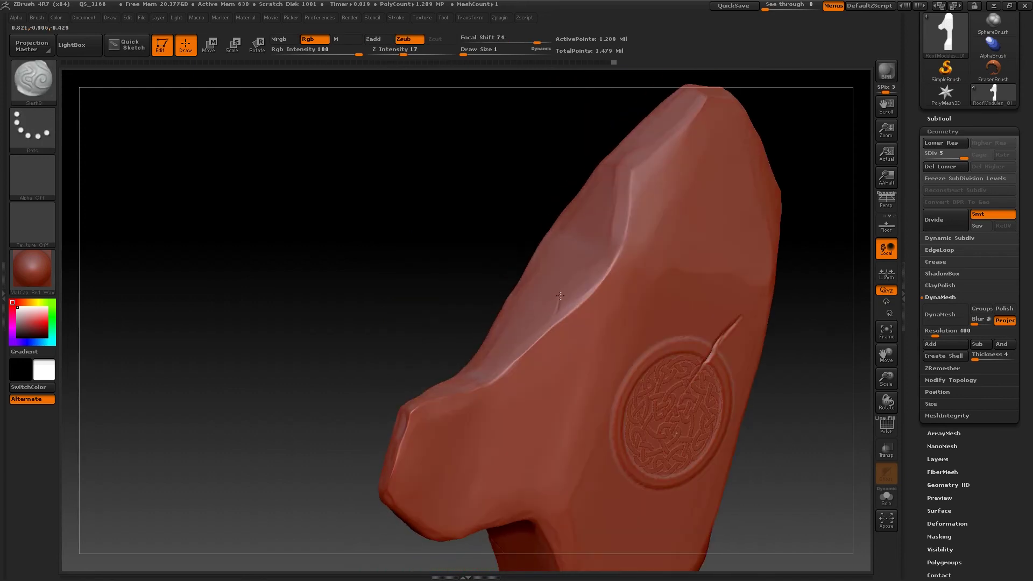
{"action": "mouse_move", "coordinate": [548, 372]}
{"action": "right_mouse_down", "text": "ctrl"}
{"action": "mouse_move", "coordinate": [521, 368]}
{"action": "mouse_move", "coordinate": [554, 351]}
{"action": "mouse_move", "coordinate": [512, 374]}
{"action": "mouse_move", "coordinate": [447, 342]}
{"action": "mouse_move", "coordinate": [468, 324]}
{"action": "right_mouse_up", "text": "ctrl"}
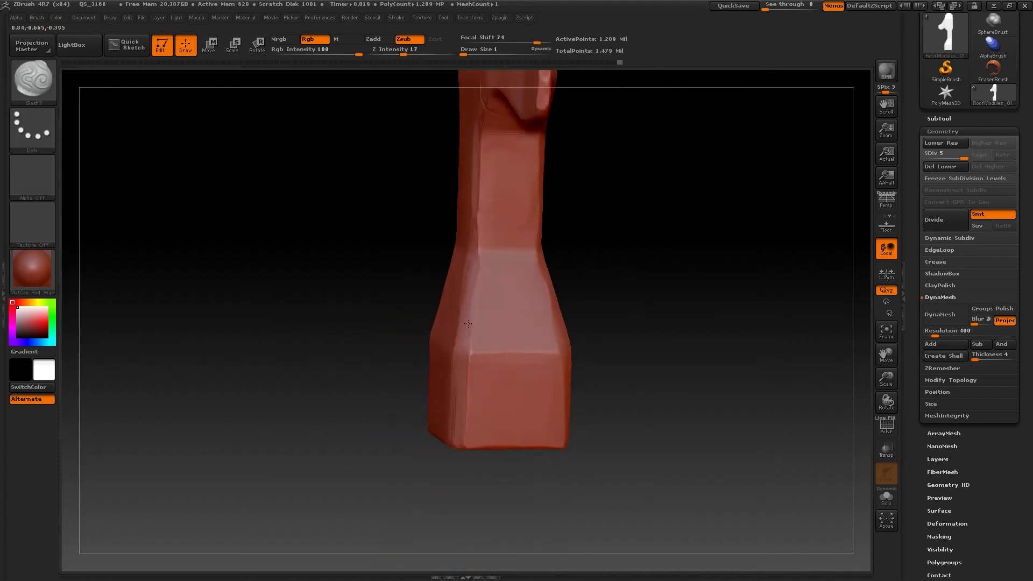
{"action": "mouse_move", "coordinate": [483, 367]}
{"action": "right_mouse_down", "text": "ctrl"}
{"action": "mouse_move", "coordinate": [456, 371]}
{"action": "mouse_move", "coordinate": [486, 211]}
{"action": "mouse_move", "coordinate": [517, 212]}
{"action": "mouse_move", "coordinate": [502, 286]}
{"action": "right_mouse_up", "text": "ctrl"}
{"action": "key", "text": "b"}
{"action": "key", "text": "t"}
{"action": "key", "text": "d"}
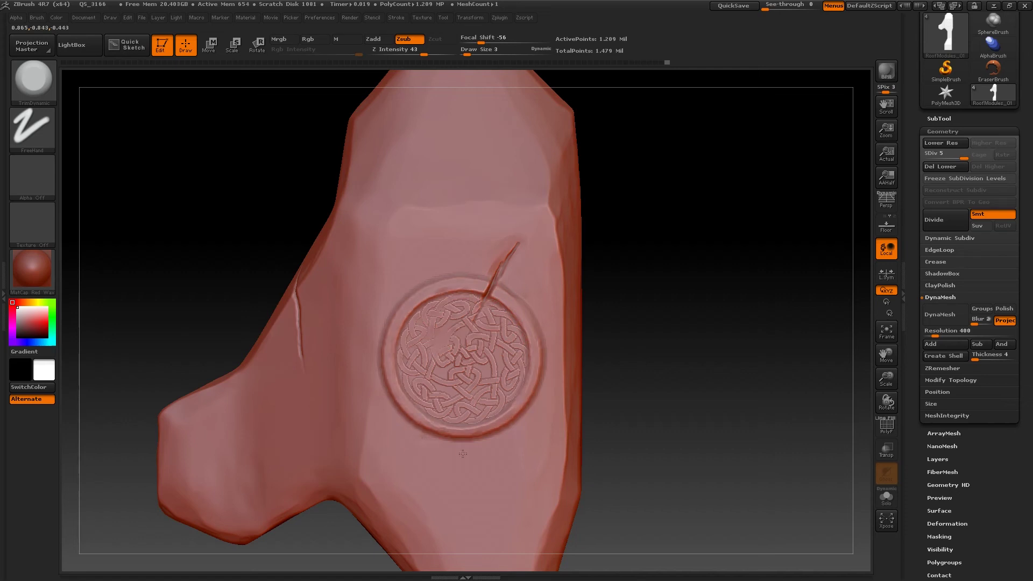
Smooth the medallion's left rim after inspecting the post's left-side crease
{"action": "key", "text": "shift"}
{"action": "left_click_drag", "start_coordinate": [545, 327], "coordinate": [368, 371]}
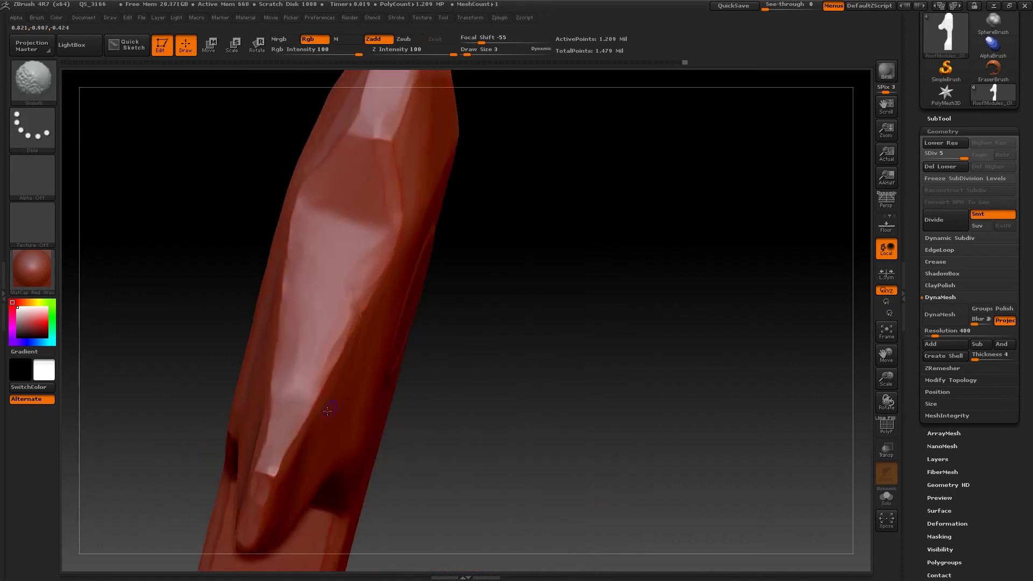
{"action": "left_click_drag", "start_coordinate": [446, 382], "coordinate": [365, 460]}
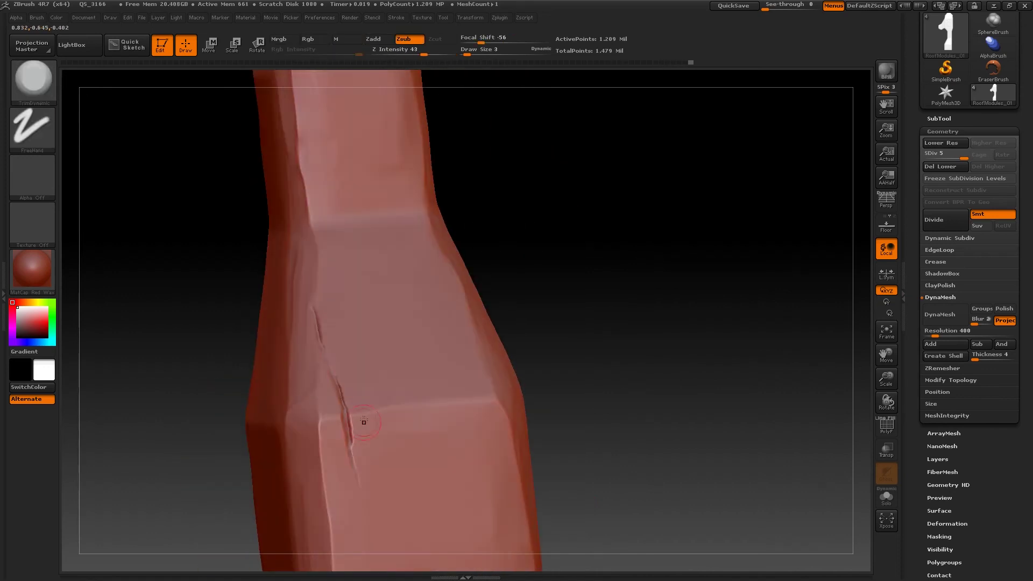
{"action": "left_click_drag", "start_coordinate": [340, 410], "coordinate": [388, 442]}
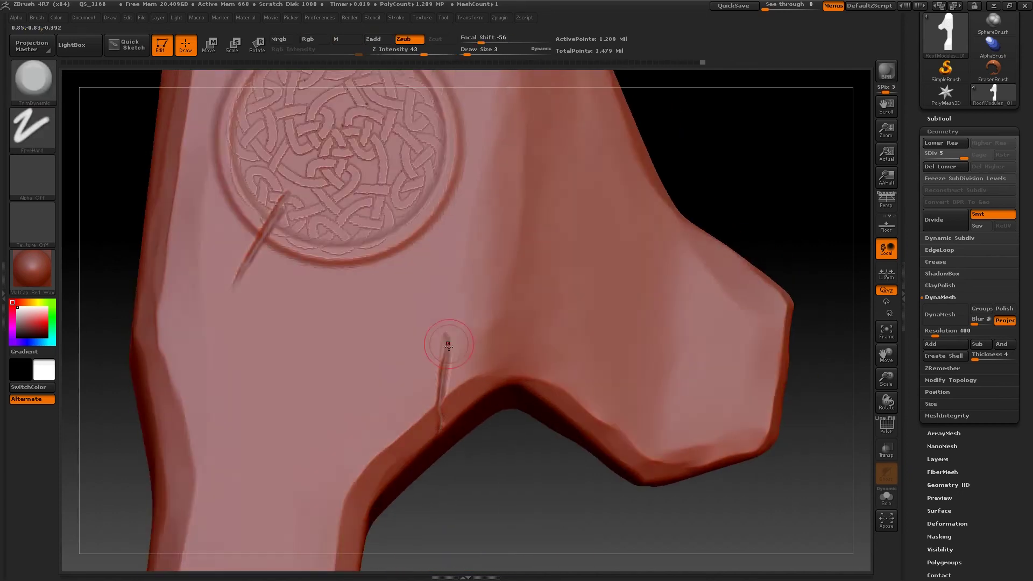
{"action": "left_click_drag", "start_coordinate": [427, 339], "coordinate": [367, 241]}
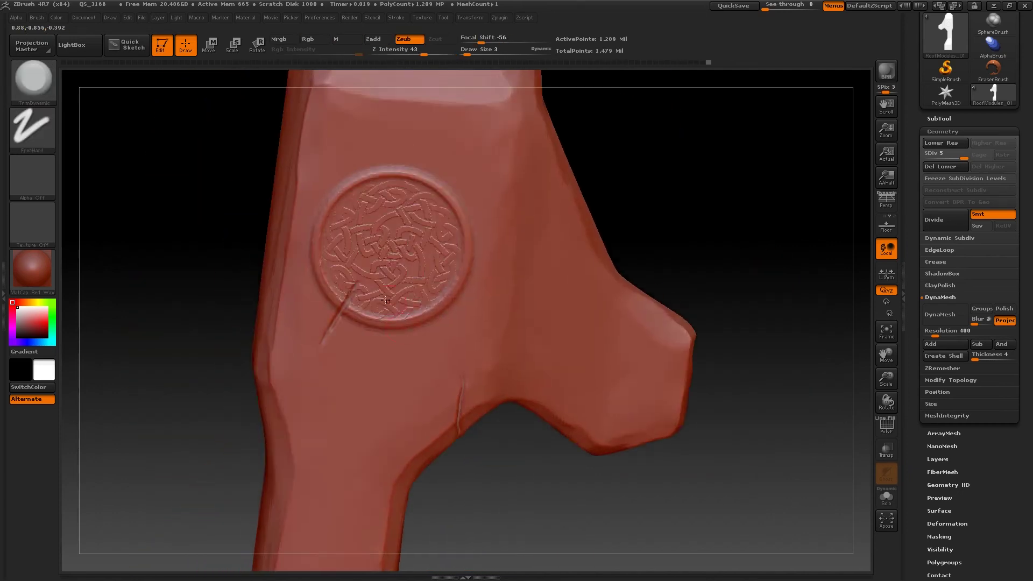
{"action": "left_click_drag", "start_coordinate": [297, 285], "coordinate": [288, 337]}
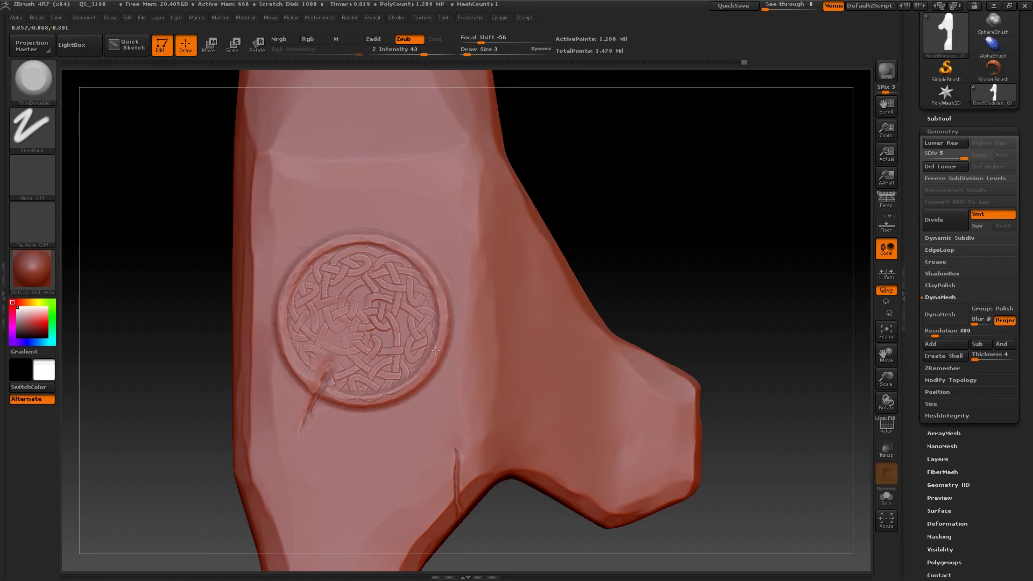
Turn the post to a front view and select the RoofModules_02 subtool
{"action": "key", "text": "shift"}
{"action": "right_click_drag", "start_coordinate": [430, 221], "coordinate": [406, 310], "text": "ctrl"}
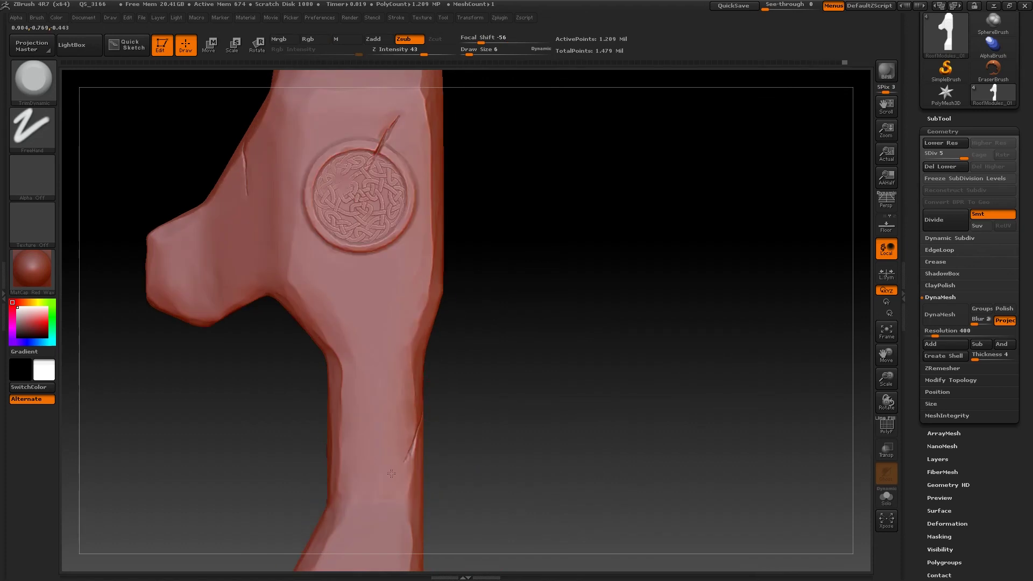
{"action": "mouse_move", "coordinate": [391, 474]}
{"action": "left_mouse_down"}
{"action": "mouse_move", "coordinate": [460, 361]}
{"action": "mouse_move", "coordinate": [450, 391]}
{"action": "left_mouse_up"}
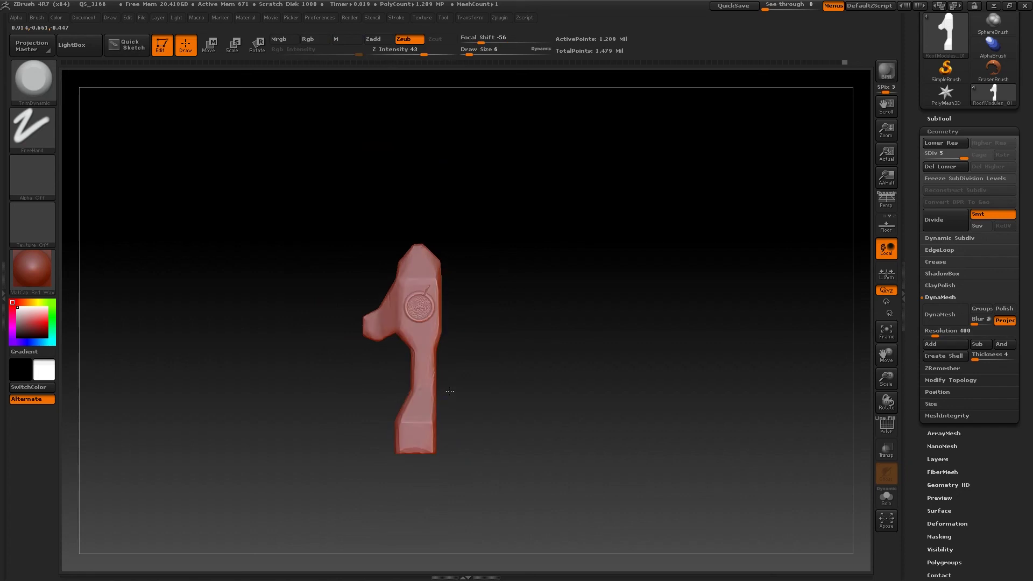
{"action": "key", "text": "Up"}
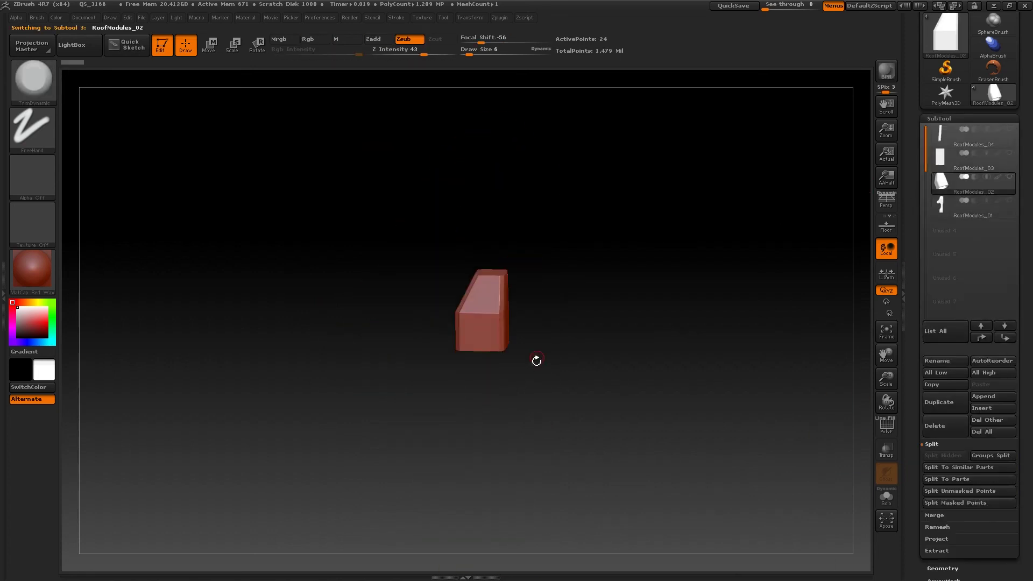
Turn on perspective, DynaMesh the block at resolution 368 and subdivide it twice
{"action": "key", "text": "p"}
{"action": "left_click", "coordinate": [940, 118]}
{"action": "left_click_drag", "start_coordinate": [934, 331], "coordinate": [939, 331]}
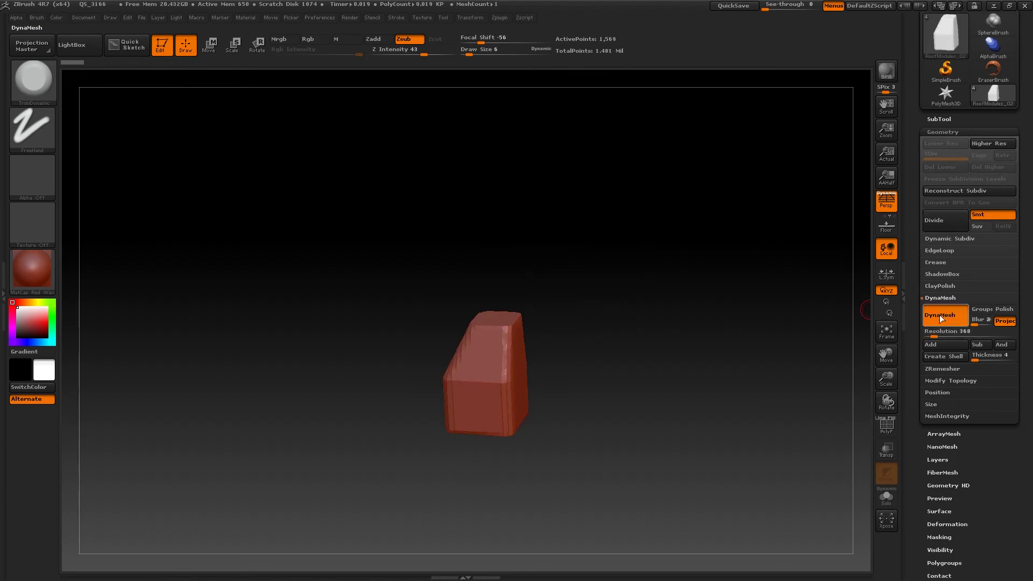
{"action": "key", "text": "ctrl+d"}
{"action": "left_click_drag", "start_coordinate": [619, 243], "coordinate": [460, 295]}
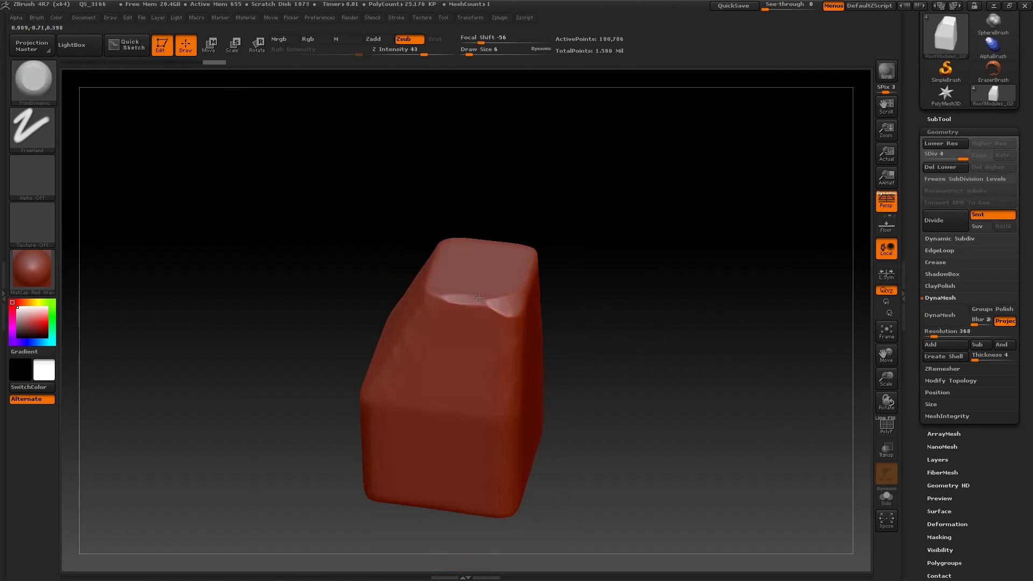
{"action": "key", "text": "ctrl+d"}
Trim the block's corner and top edges into flat, worn bevels with TrimDynamic
{"action": "left_click_drag", "start_coordinate": [415, 270], "coordinate": [525, 391]}
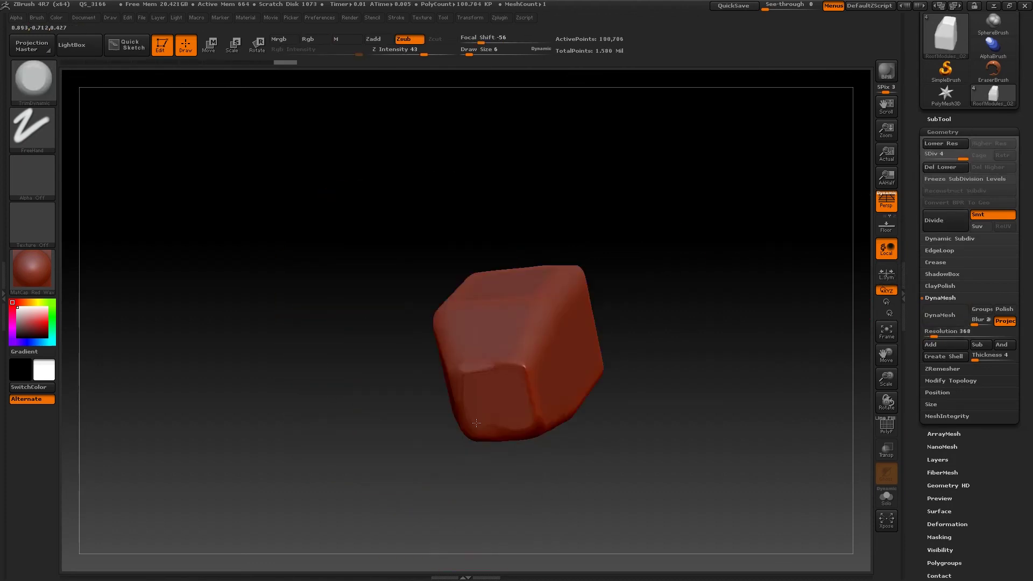
{"action": "left_click_drag", "start_coordinate": [533, 437], "coordinate": [524, 388]}
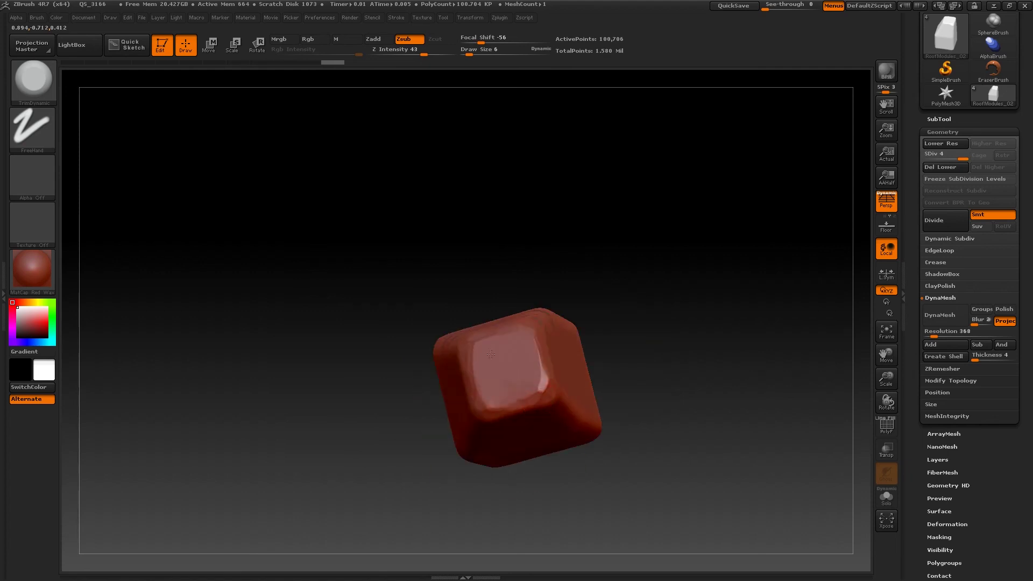
{"action": "mouse_move", "coordinate": [504, 329]}
{"action": "left_mouse_down"}
{"action": "mouse_move", "coordinate": [483, 383]}
{"action": "mouse_move", "coordinate": [460, 354]}
{"action": "left_mouse_up"}
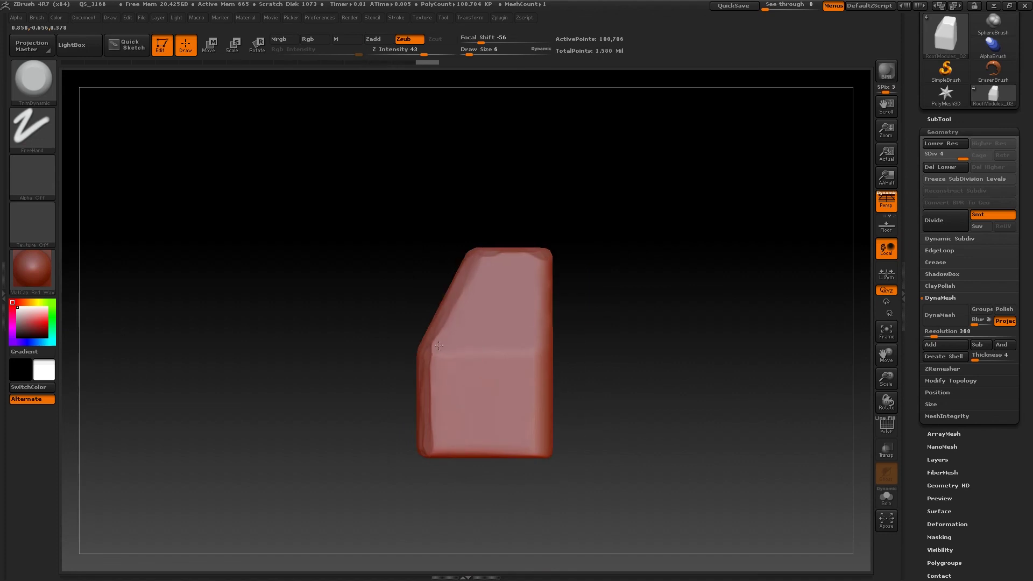
{"action": "left_click_drag", "start_coordinate": [523, 366], "coordinate": [535, 283]}
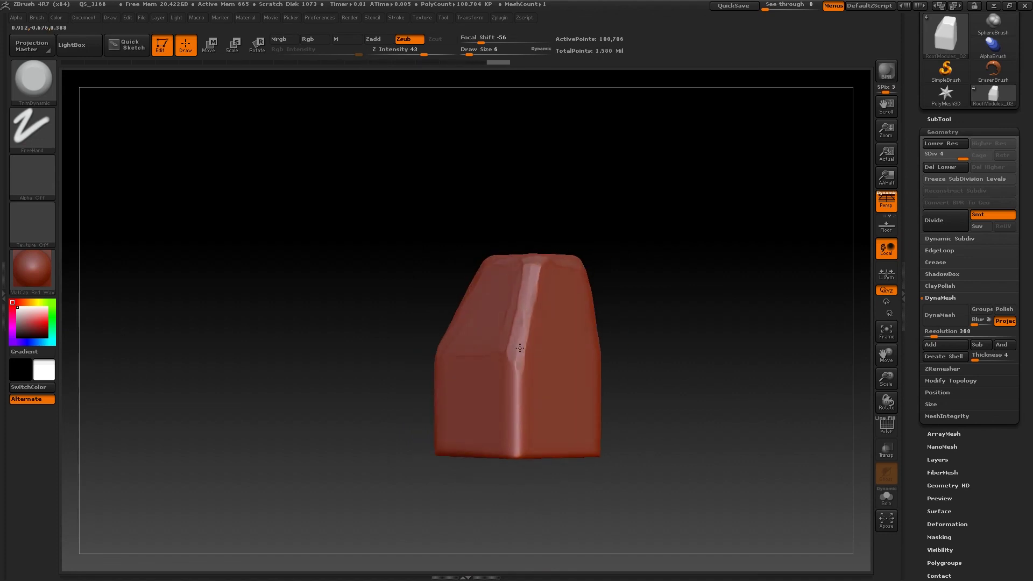
{"action": "left_click_drag", "start_coordinate": [514, 463], "coordinate": [498, 416]}
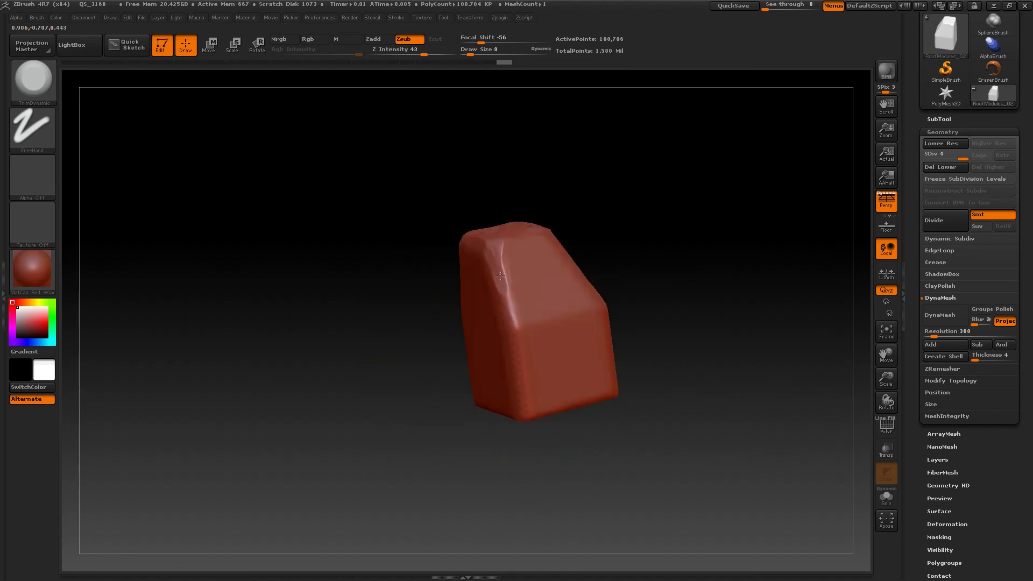
{"action": "left_click_drag", "start_coordinate": [500, 276], "coordinate": [502, 265]}
{"action": "left_click_drag", "start_coordinate": [511, 346], "coordinate": [532, 366]}
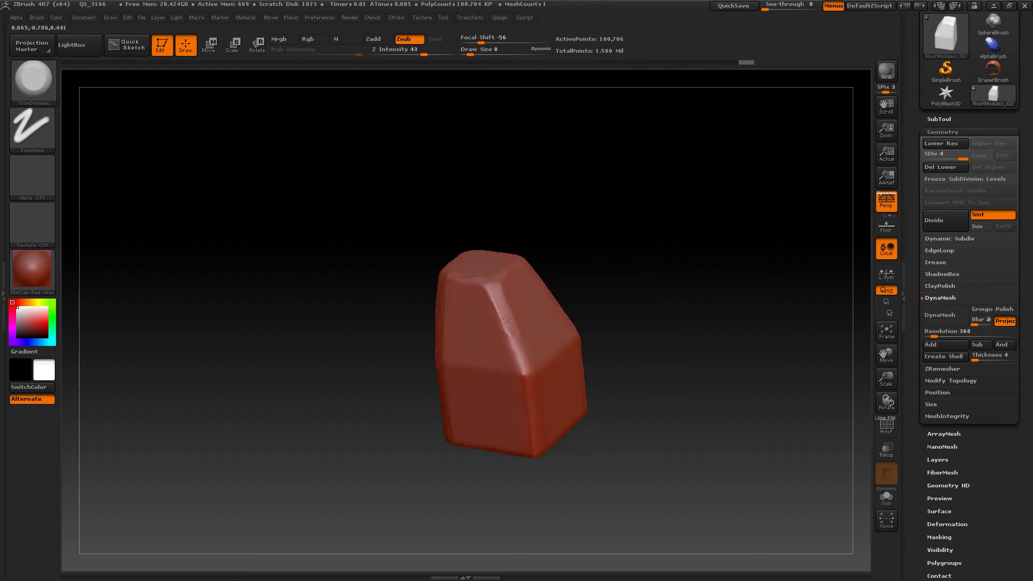
{"action": "mouse_move", "coordinate": [535, 406]}
{"action": "left_mouse_down"}
{"action": "mouse_move", "coordinate": [557, 352]}
{"action": "mouse_move", "coordinate": [529, 406]}
{"action": "mouse_move", "coordinate": [536, 368]}
{"action": "left_mouse_up"}
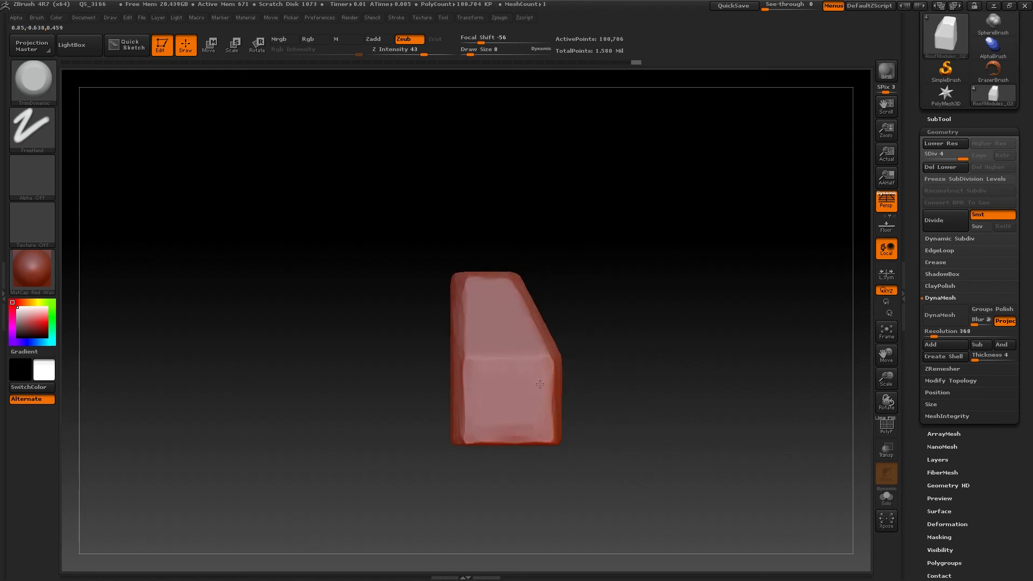
Finish the bevels along the slanted top, ending on an upright front view
{"action": "mouse_move", "coordinate": [506, 402]}
{"action": "left_mouse_down"}
{"action": "mouse_move", "coordinate": [451, 333]}
{"action": "mouse_move", "coordinate": [457, 345]}
{"action": "left_mouse_up"}
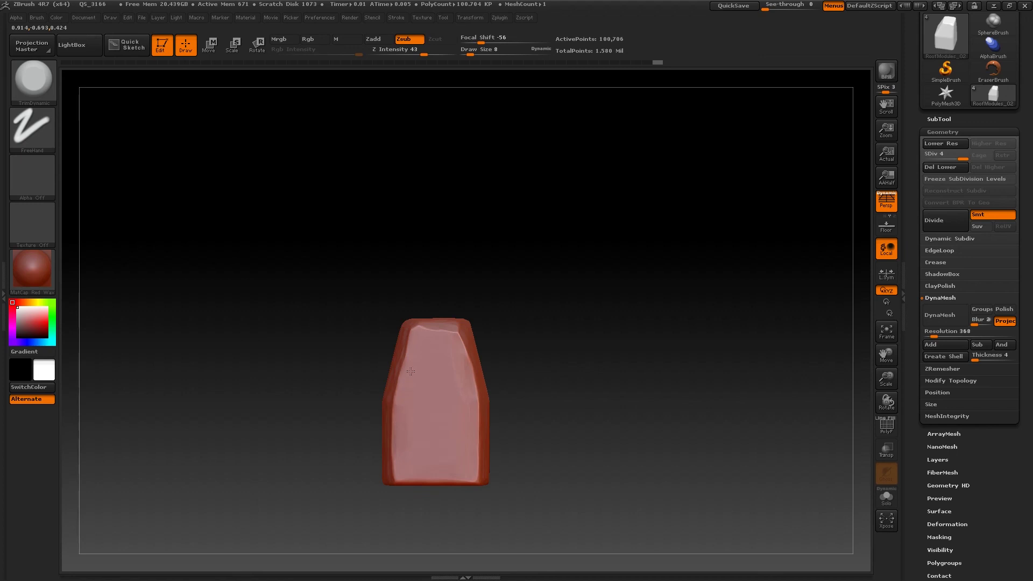
{"action": "left_click_drag", "start_coordinate": [463, 420], "coordinate": [458, 328]}
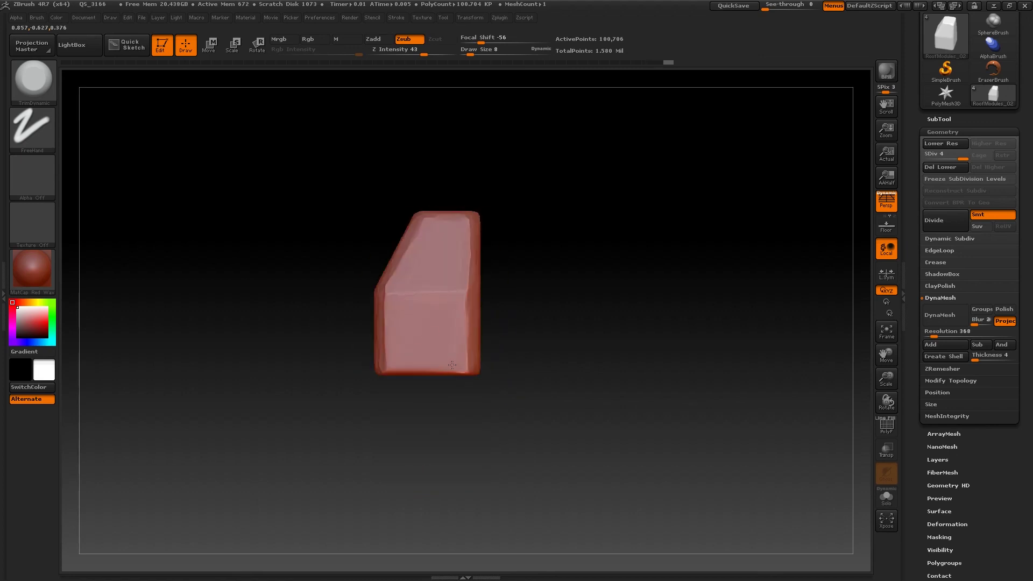
{"action": "mouse_move", "coordinate": [411, 357]}
{"action": "left_mouse_down"}
{"action": "mouse_move", "coordinate": [449, 325]}
{"action": "mouse_move", "coordinate": [474, 321]}
{"action": "left_mouse_up"}
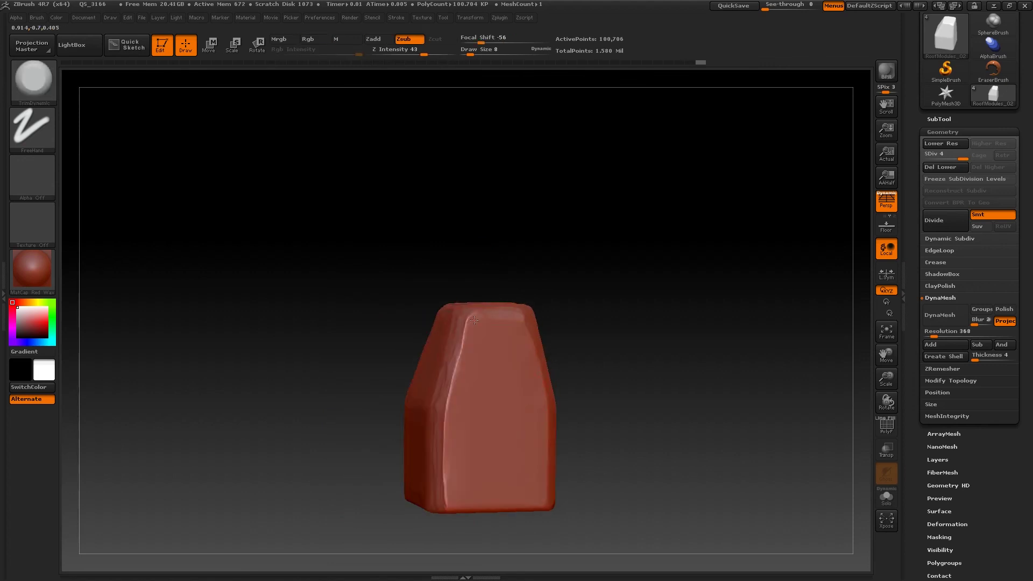
{"action": "mouse_move", "coordinate": [462, 382]}
{"action": "left_mouse_down"}
{"action": "mouse_move", "coordinate": [495, 276]}
{"action": "mouse_move", "coordinate": [486, 330]}
{"action": "mouse_move", "coordinate": [575, 403]}
{"action": "mouse_move", "coordinate": [508, 403]}
{"action": "left_mouse_up"}
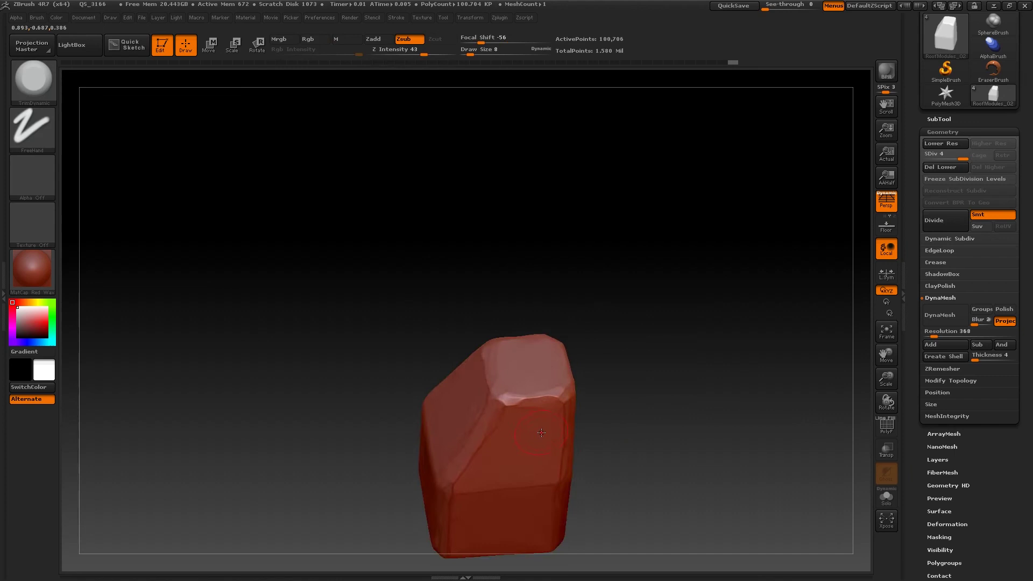
{"action": "left_click_drag", "start_coordinate": [531, 351], "coordinate": [650, 183]}
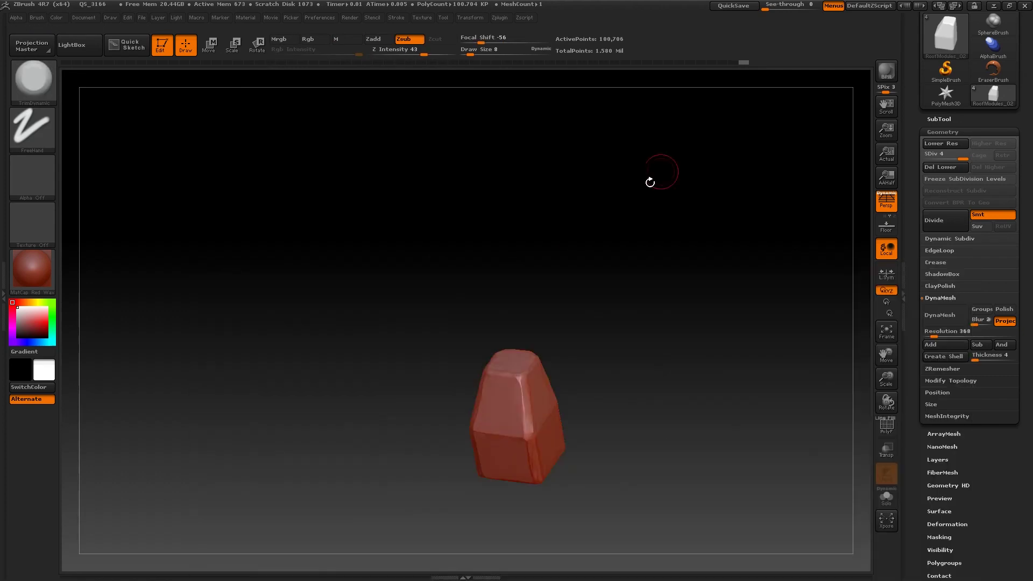
{"action": "left_click", "coordinate": [939, 119]}
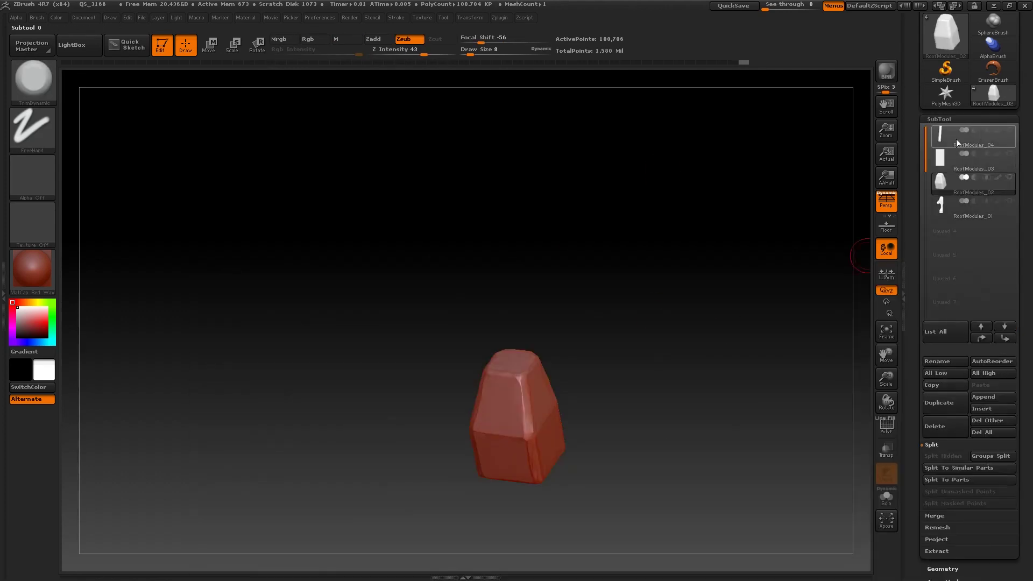
Show all subtools, select RoofModules_03, divide it once to 25 points and enable PolyF
{"action": "left_click", "coordinate": [1010, 177], "text": "shift"}
{"action": "mouse_move", "coordinate": [667, 362]}
{"action": "left_mouse_down"}
{"action": "mouse_move", "coordinate": [618, 309]}
{"action": "mouse_move", "coordinate": [651, 358]}
{"action": "left_mouse_up"}
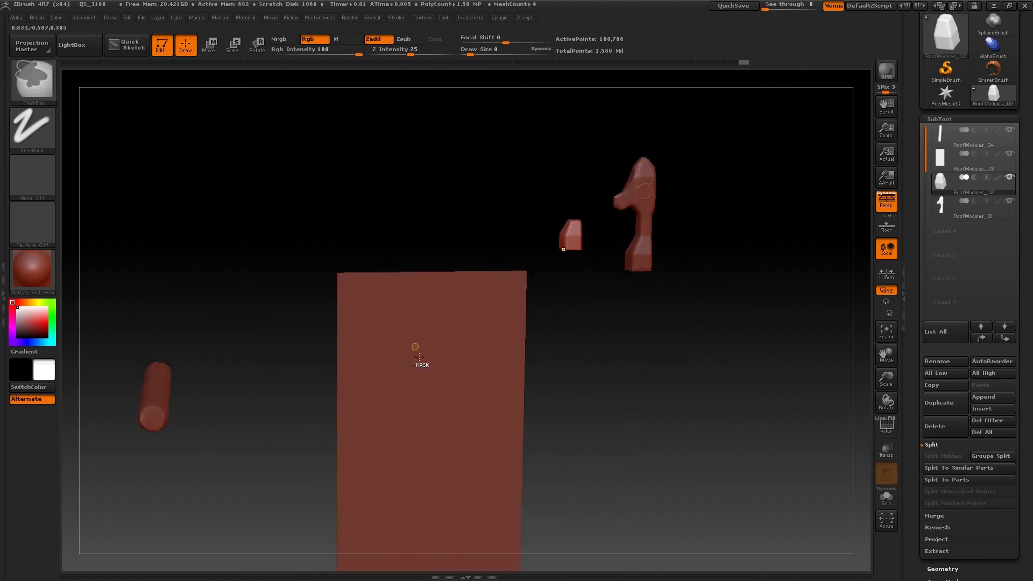
{"action": "left_click", "coordinate": [420, 357], "text": "alt"}
{"action": "left_click_drag", "start_coordinate": [700, 323], "coordinate": [766, 240]}
{"action": "left_click_drag", "start_coordinate": [690, 277], "coordinate": [515, 355]}
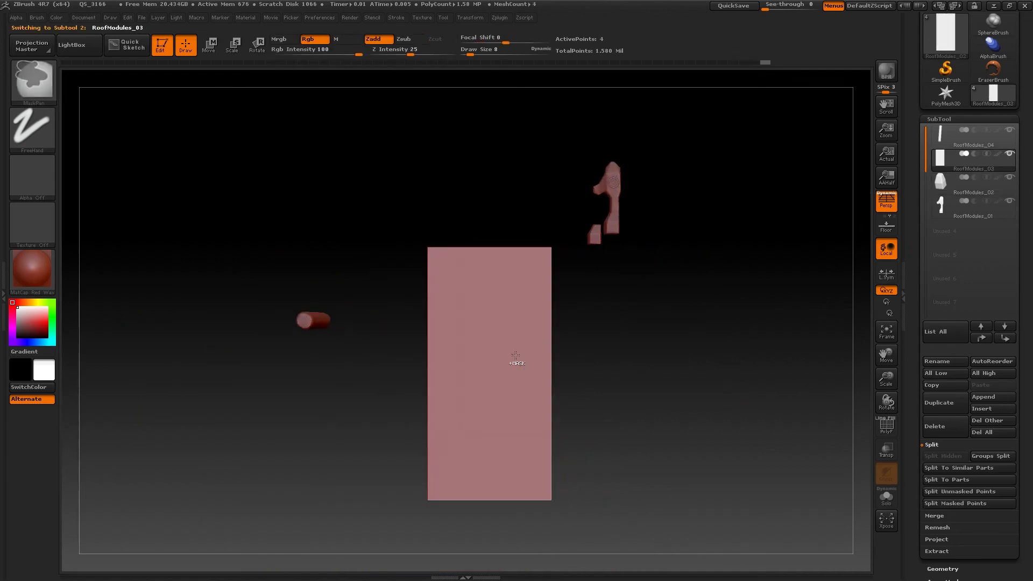
{"action": "left_click", "coordinate": [939, 119]}
{"action": "left_click", "coordinate": [946, 221]}
{"action": "left_click", "coordinate": [945, 220]}
{"action": "left_click", "coordinate": [887, 426]}
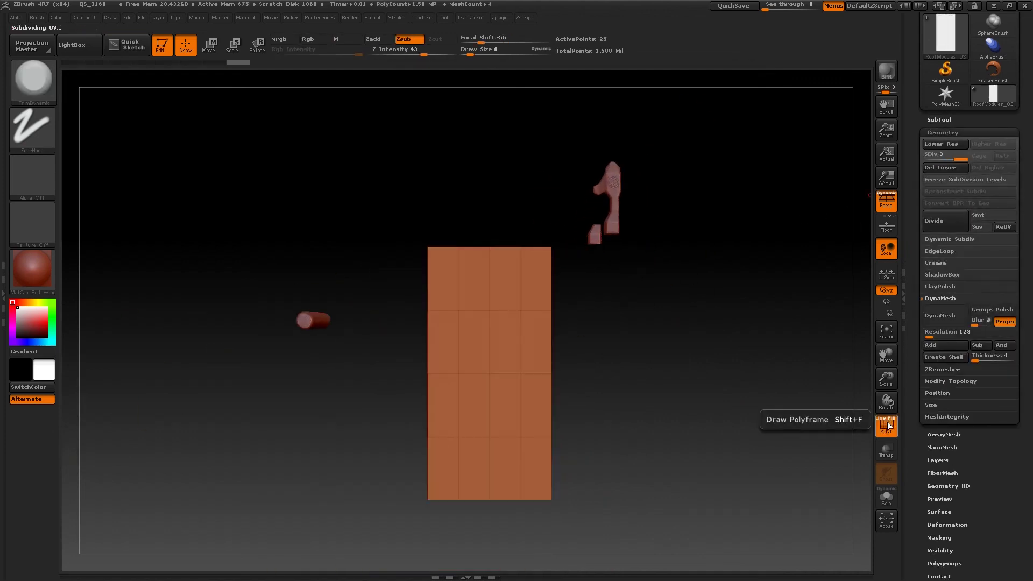